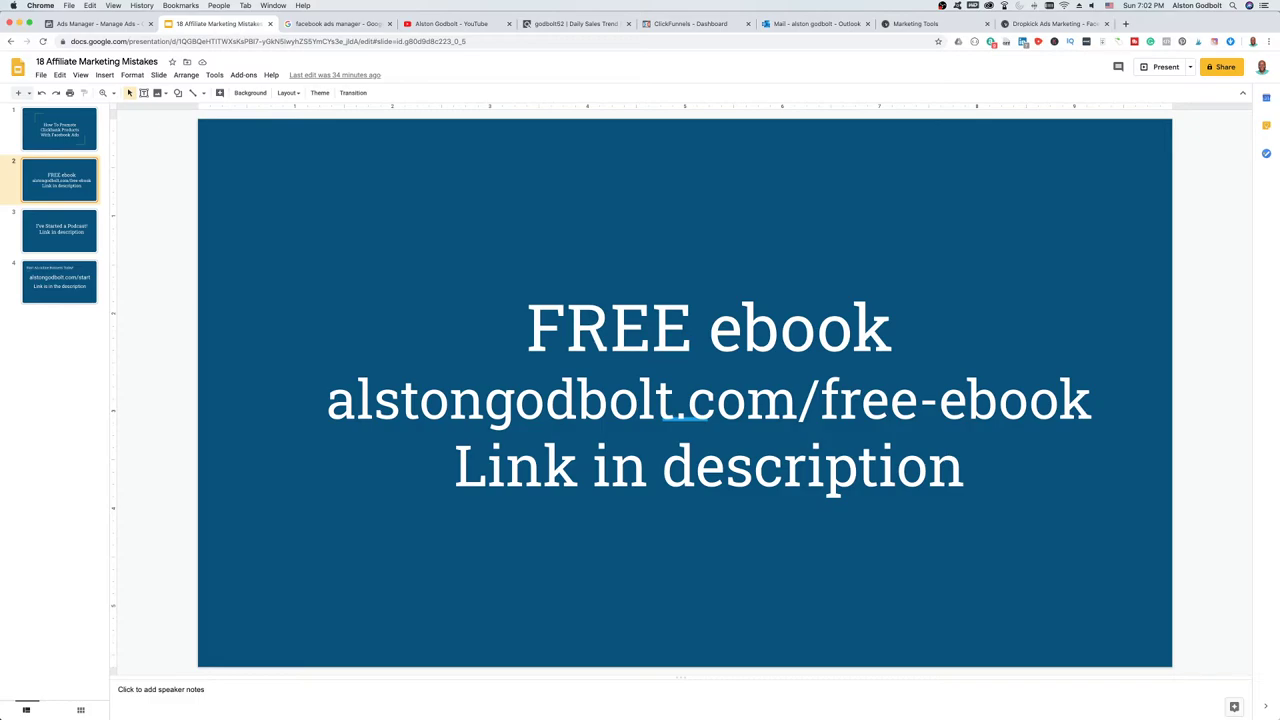
- Show the podcast slide and the online business slide, and switch to the YouTube channel page
click(72, 240)
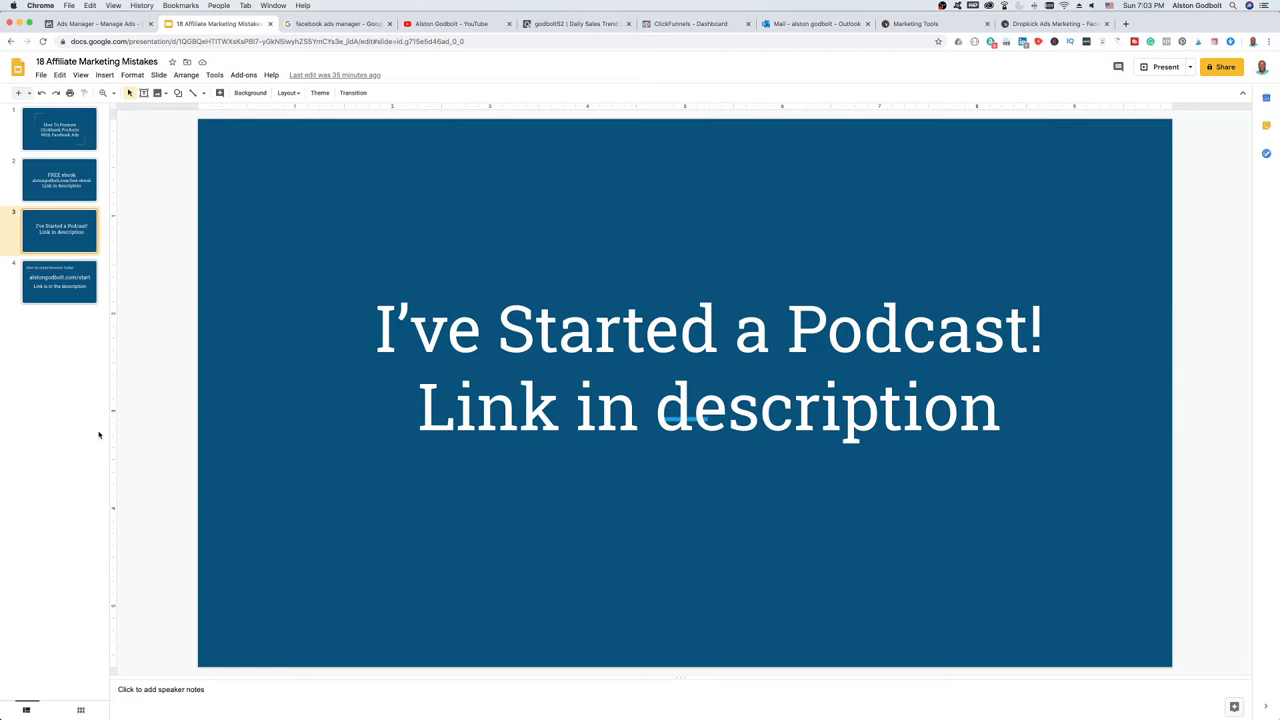
click(76, 288)
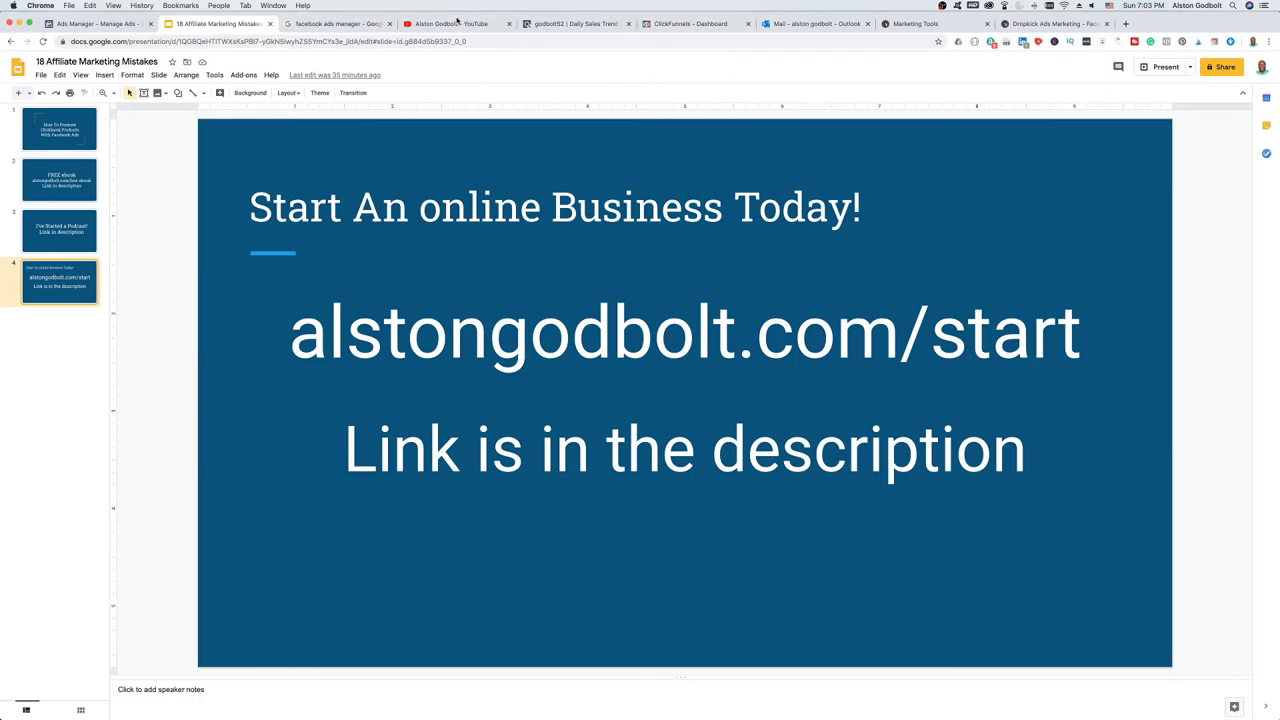
click(455, 22)
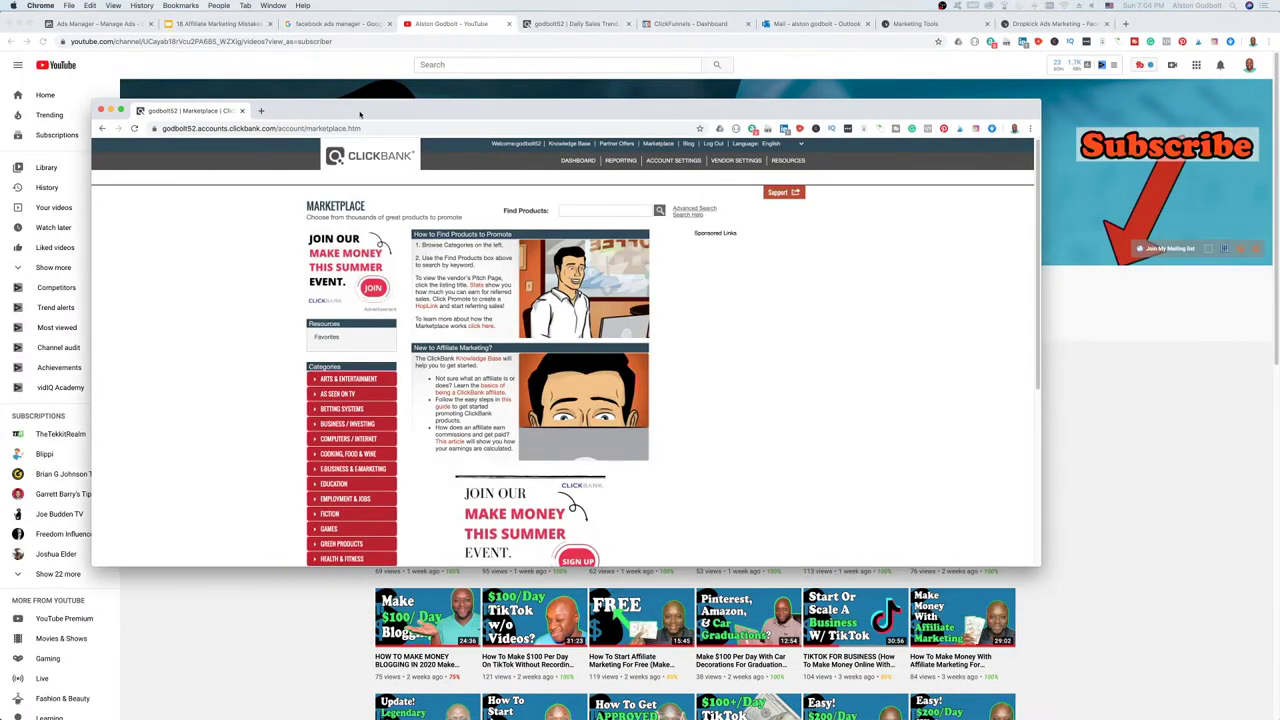
- Enlarge the ClickBank marketplace window and its page text, and list all products with an empty keyword search
double_click(360, 114)
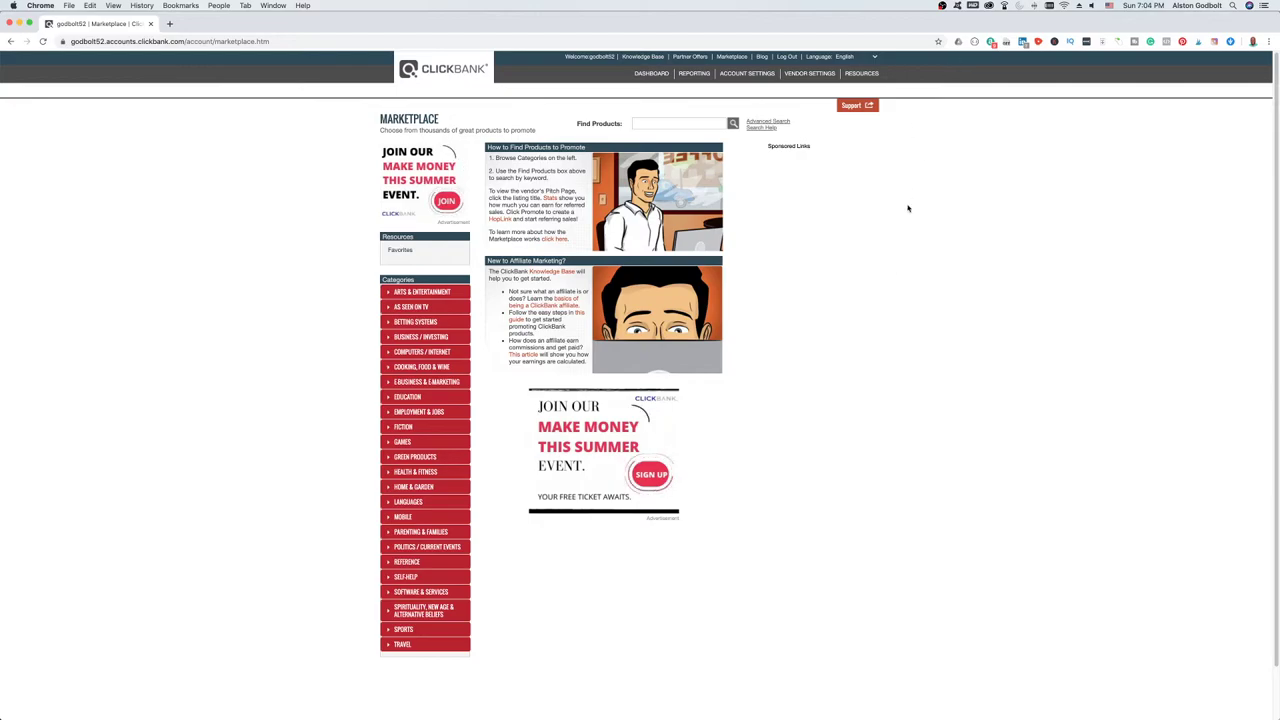
key(super+equal)
key(super+equal)
key(super+equal)
key(super+equal)
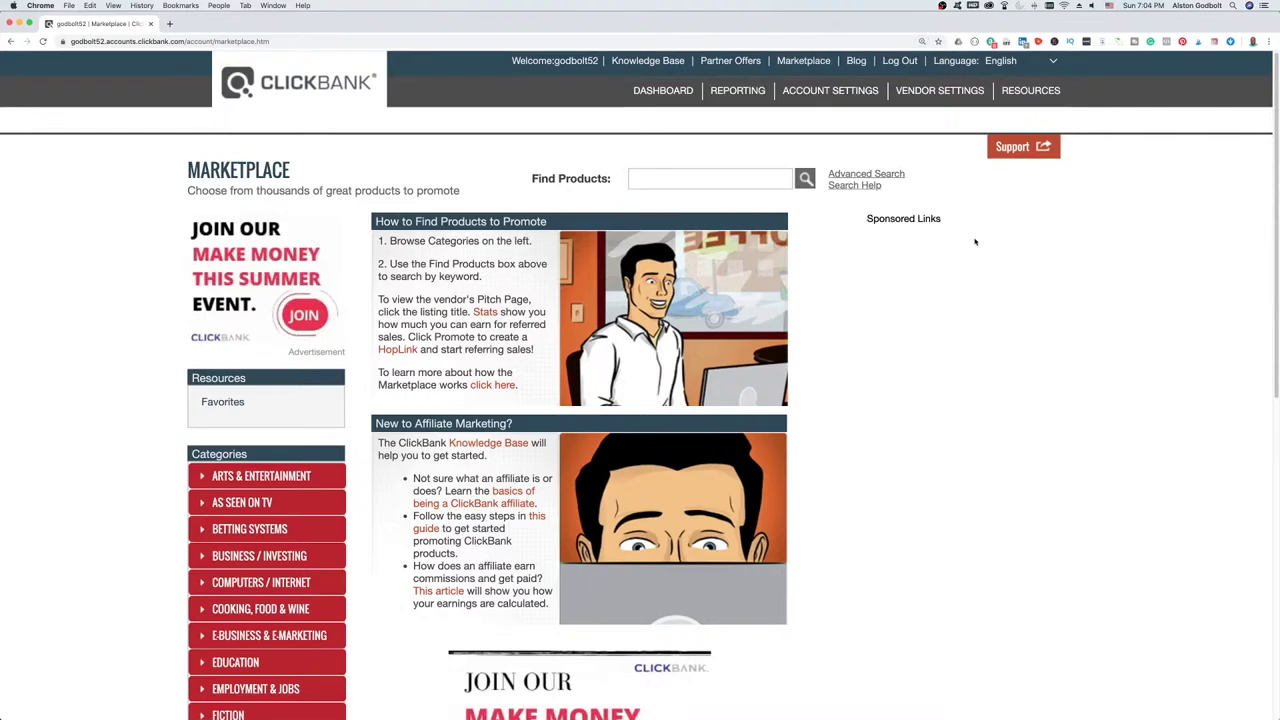
scroll(980, 452, down, 3)
scroll(980, 452, up, 3)
click(805, 180)
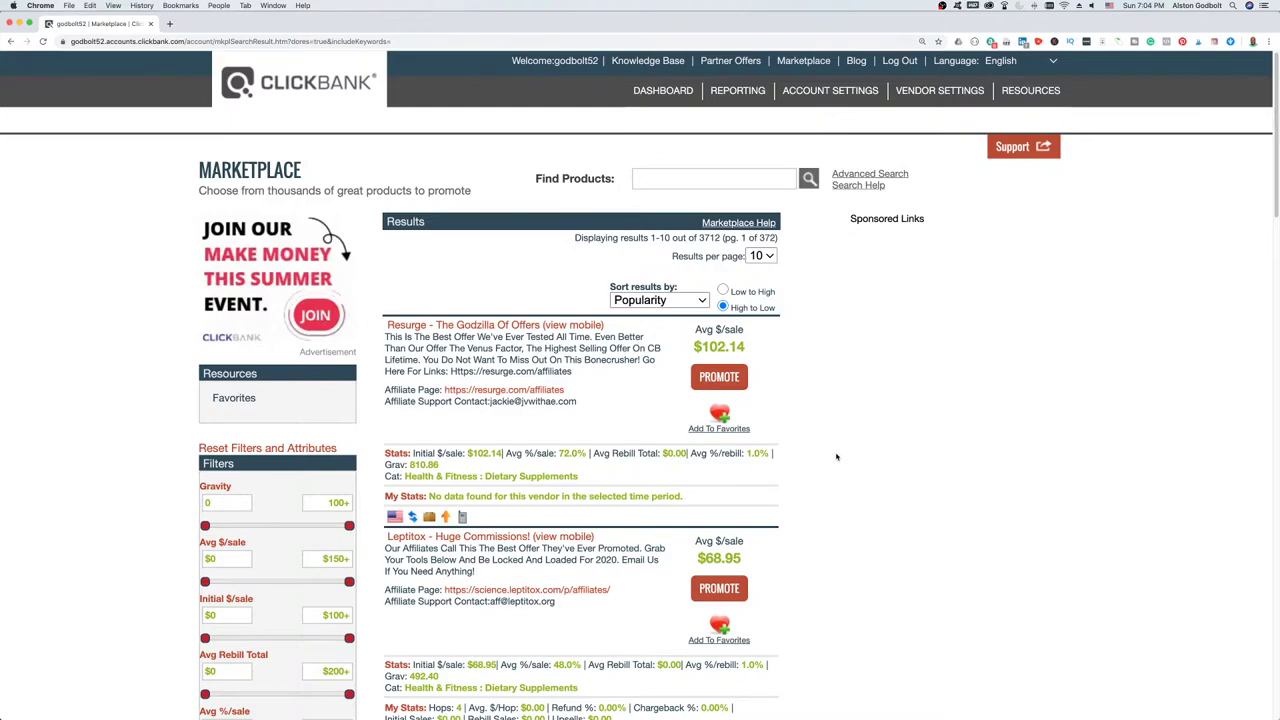
- Find the Tedswoodworking offer in the results and open its sales page and its affiliate page in new tabs
scroll(837, 462, down, 5)
scroll(838, 453, down, 7)
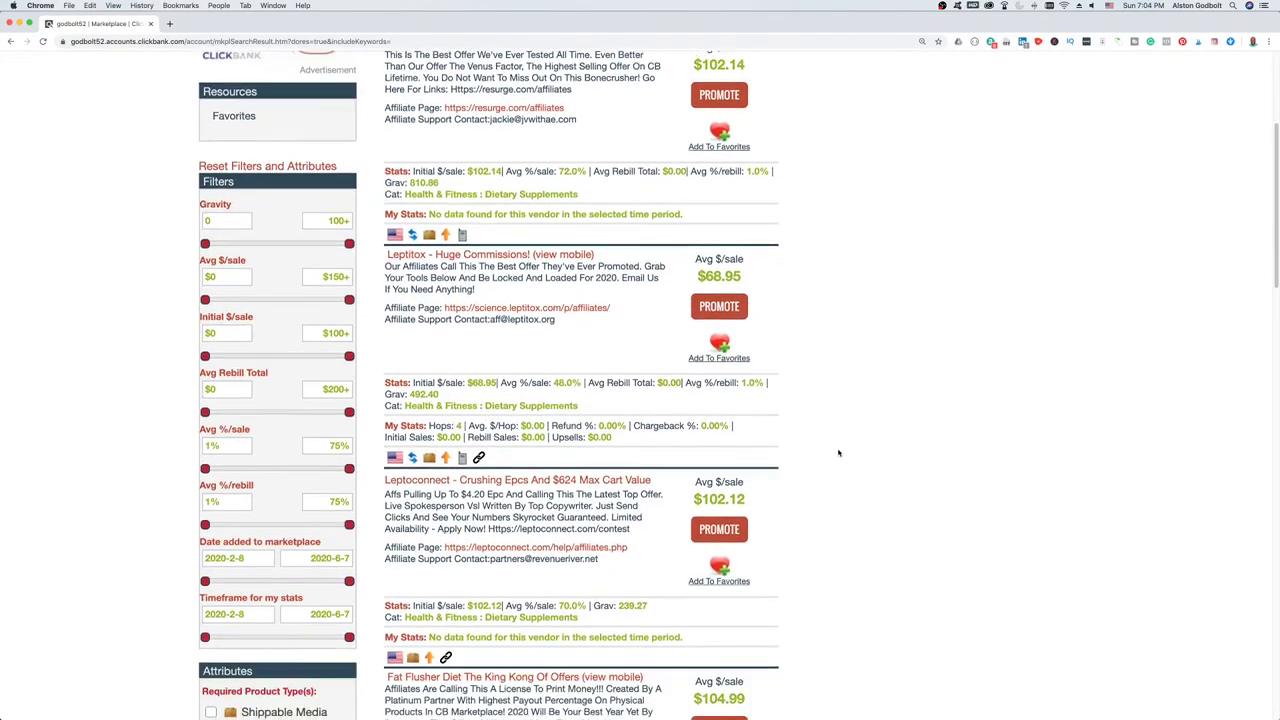
scroll(838, 453, down, 1)
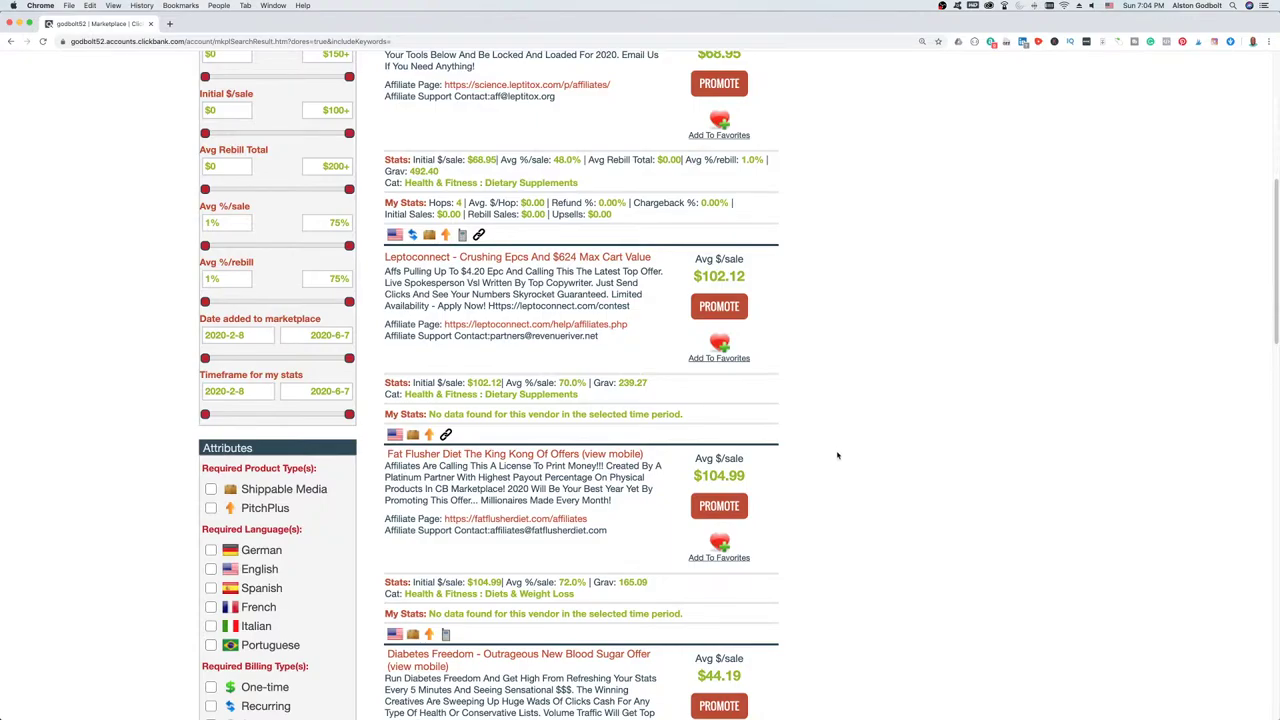
scroll(838, 455, down, 10)
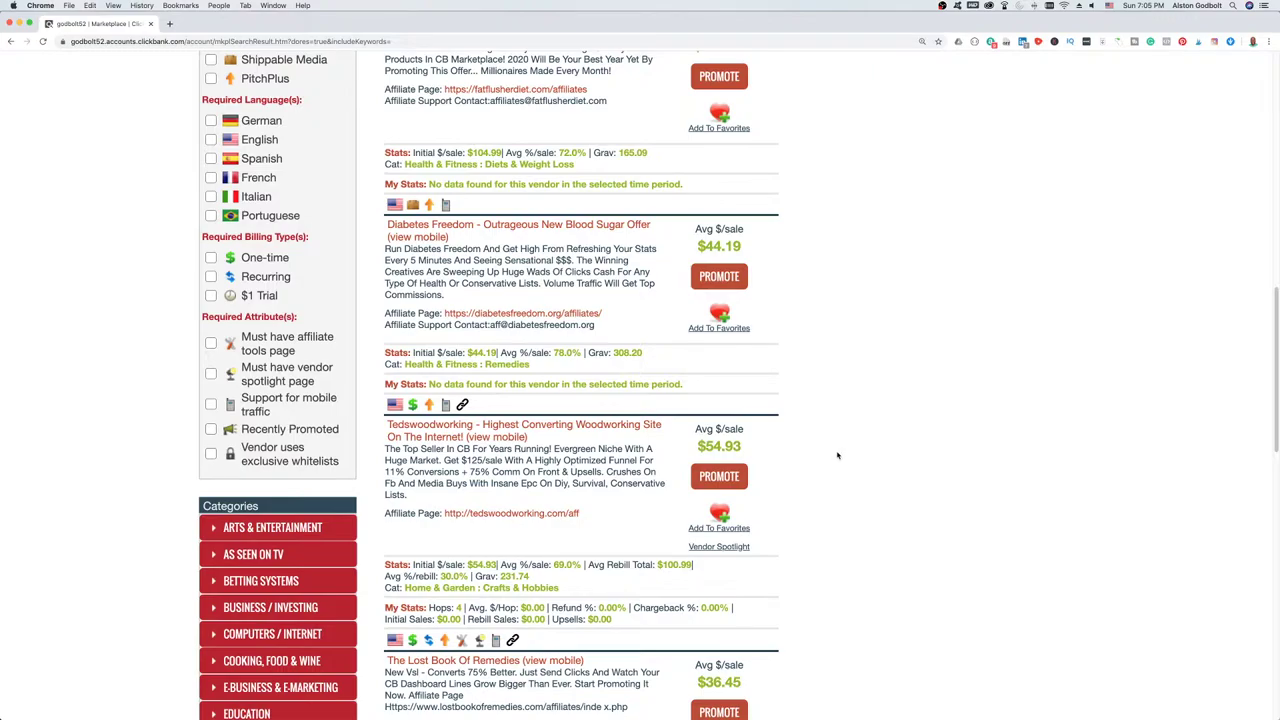
scroll(838, 456, down, 4)
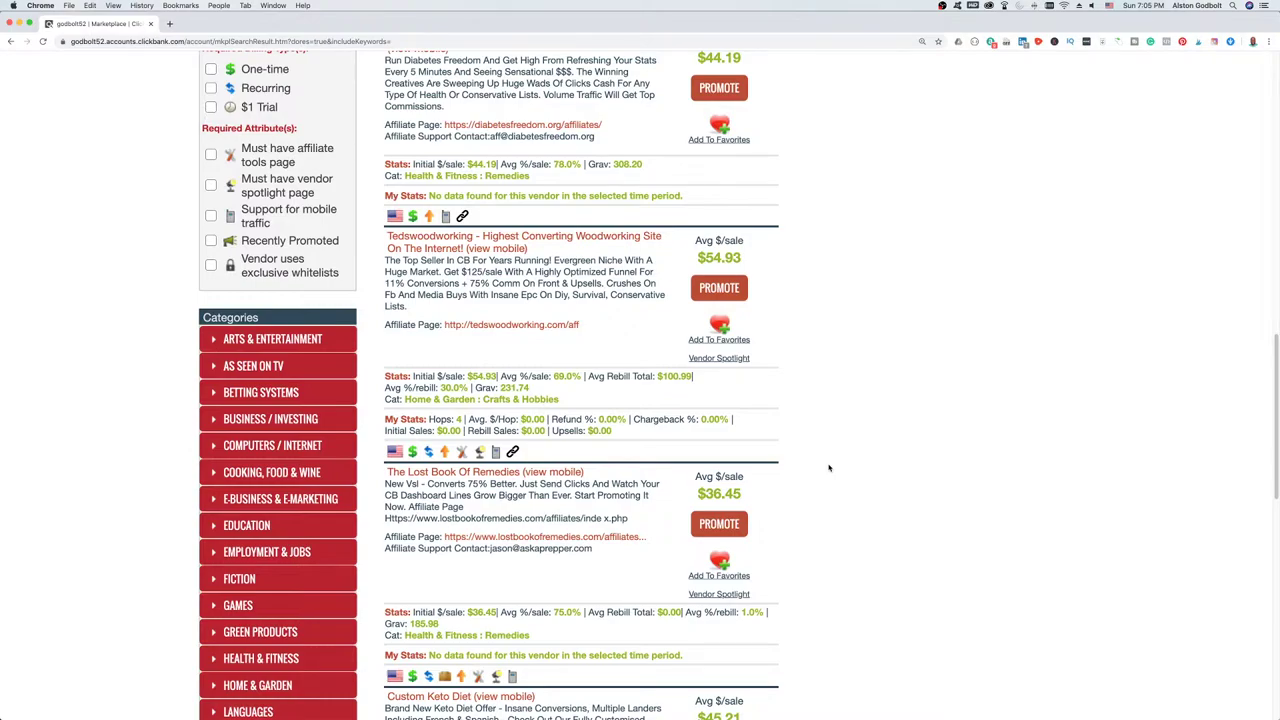
right_click(481, 237)
click(495, 243)
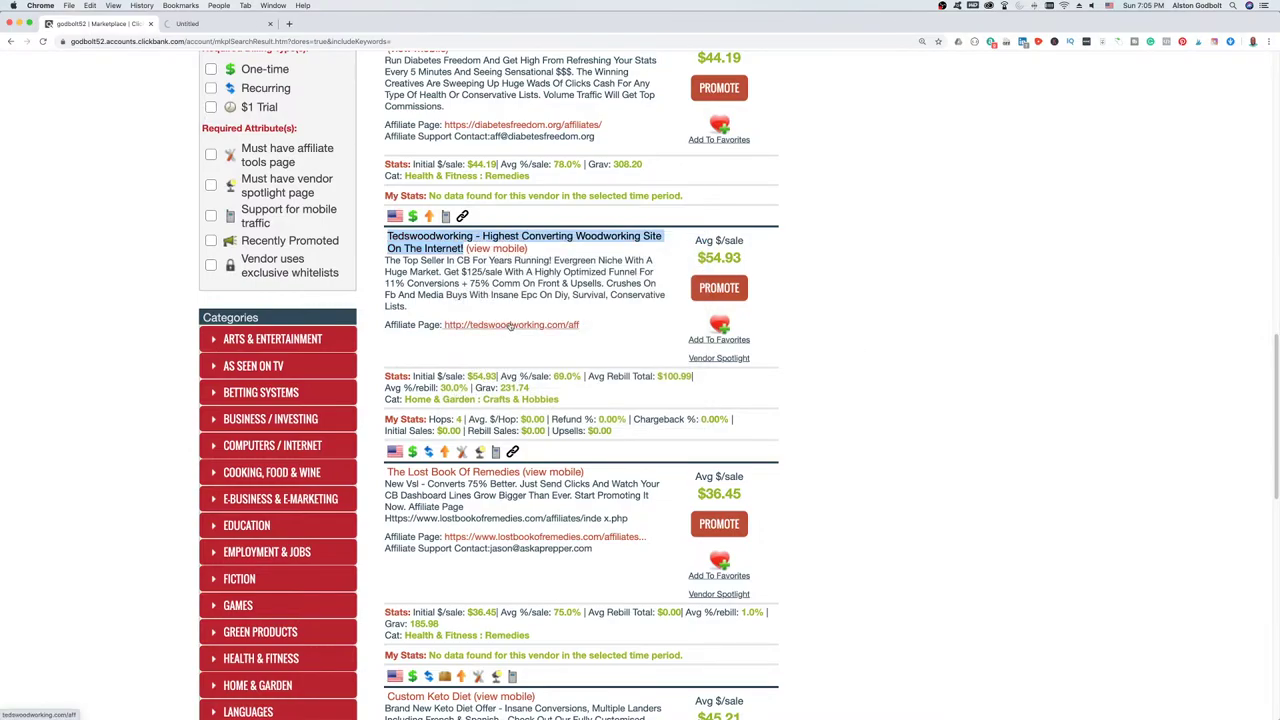
right_click(511, 327)
click(540, 335)
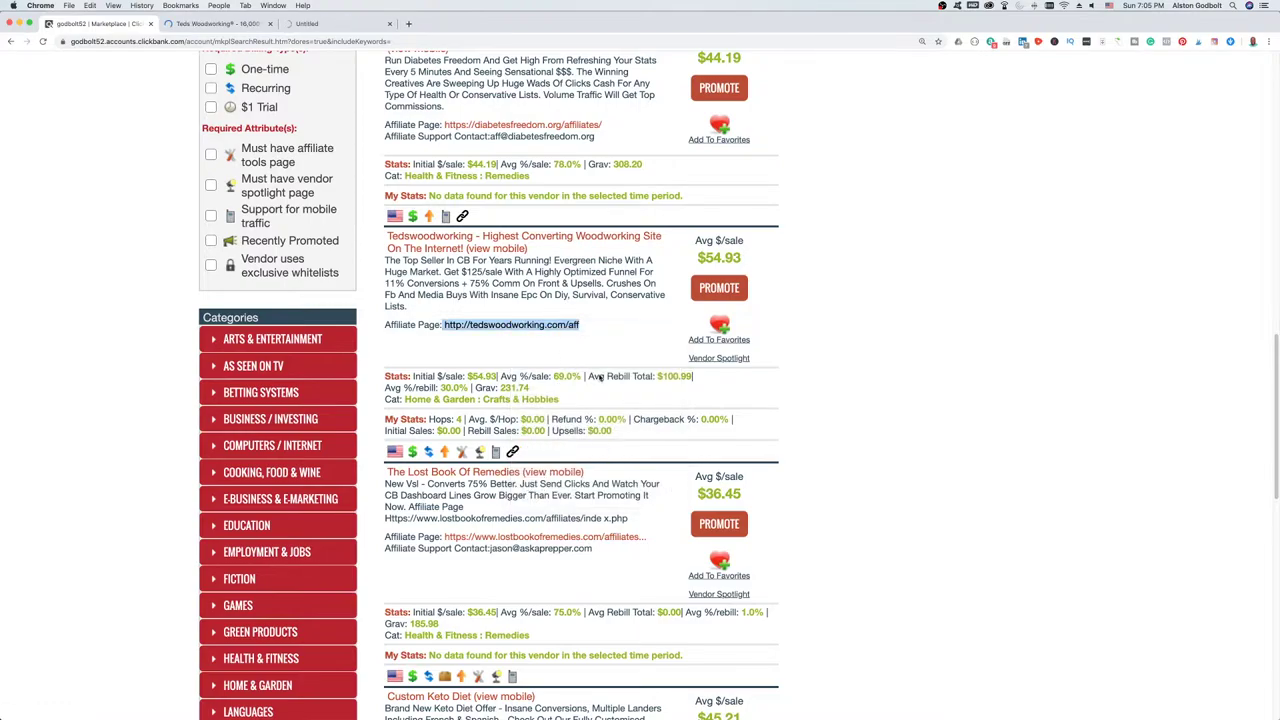
click(852, 295)
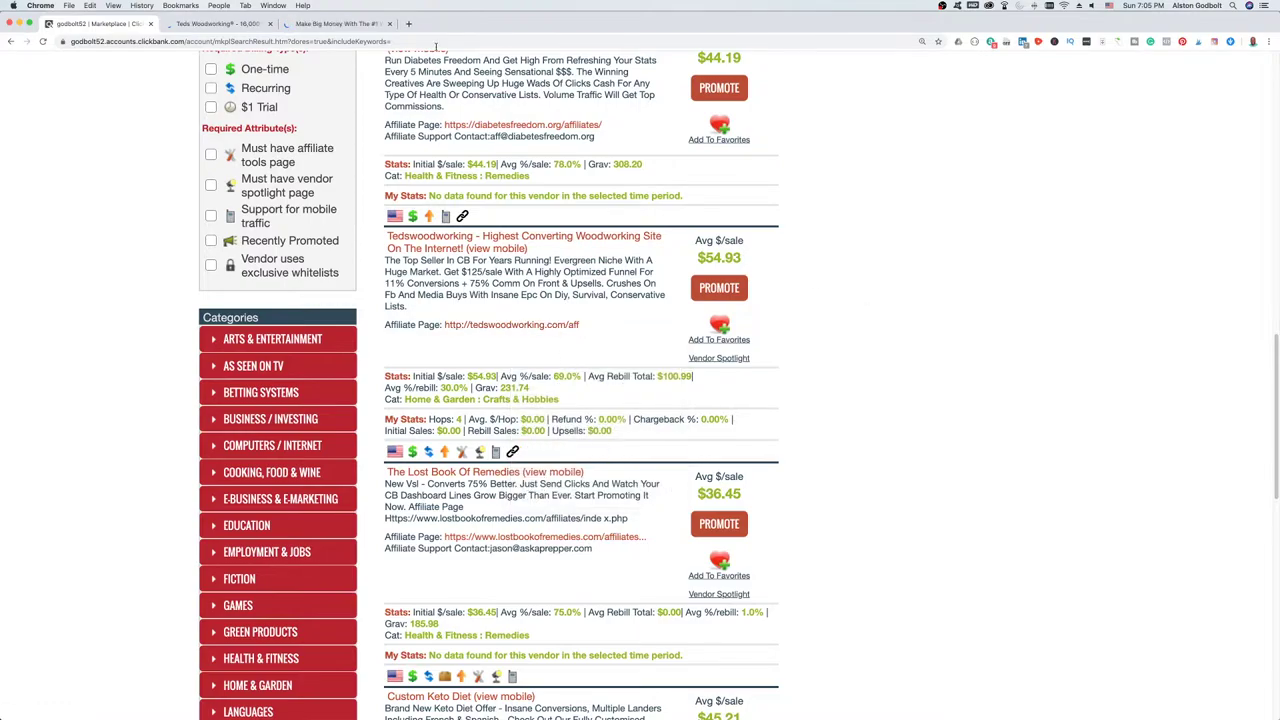
- Examine the commissions, sales funnel and reasons to promote on the TedsWoodworking affiliate page
click(352, 24)
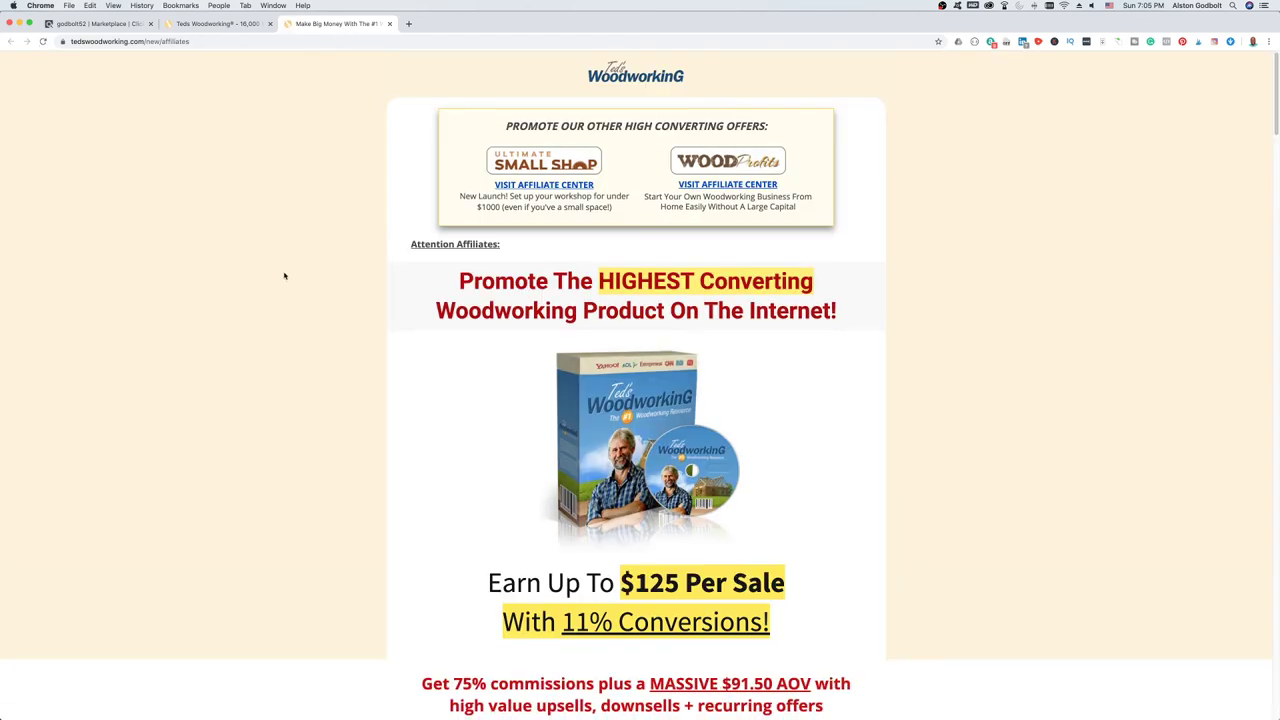
scroll(284, 276, down, 5)
scroll(284, 276, down, 2)
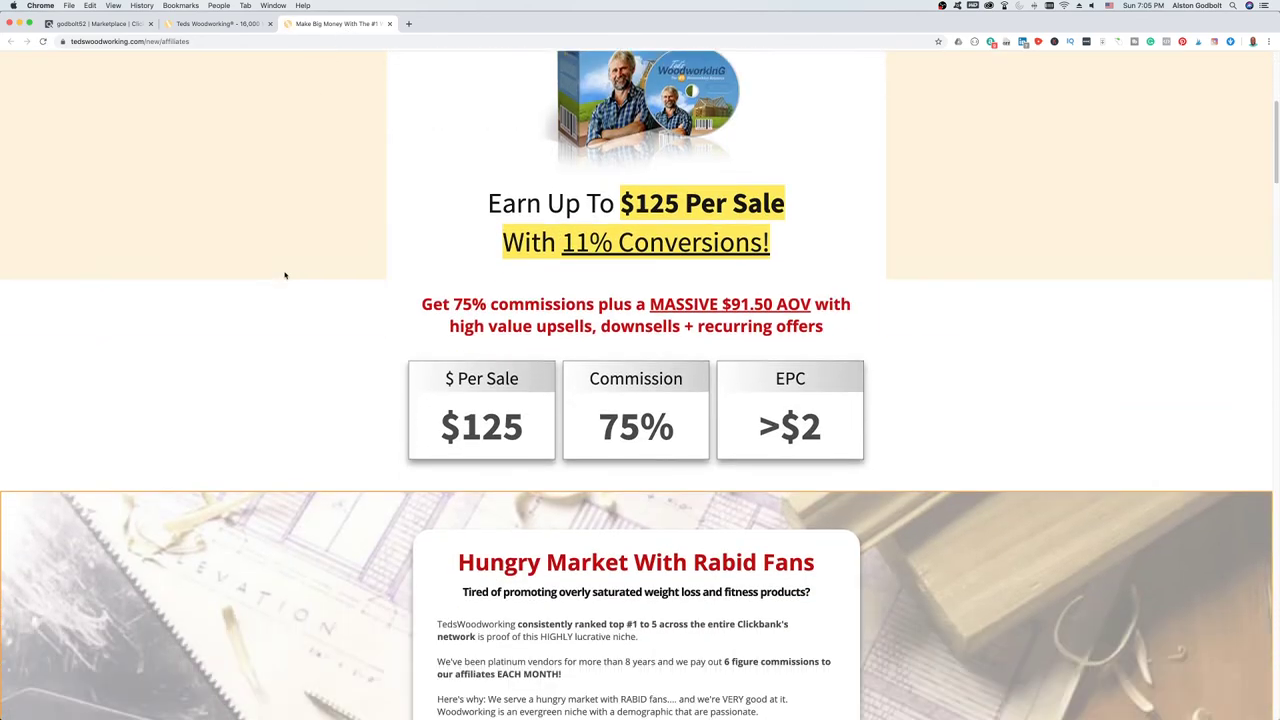
scroll(284, 276, down, 4)
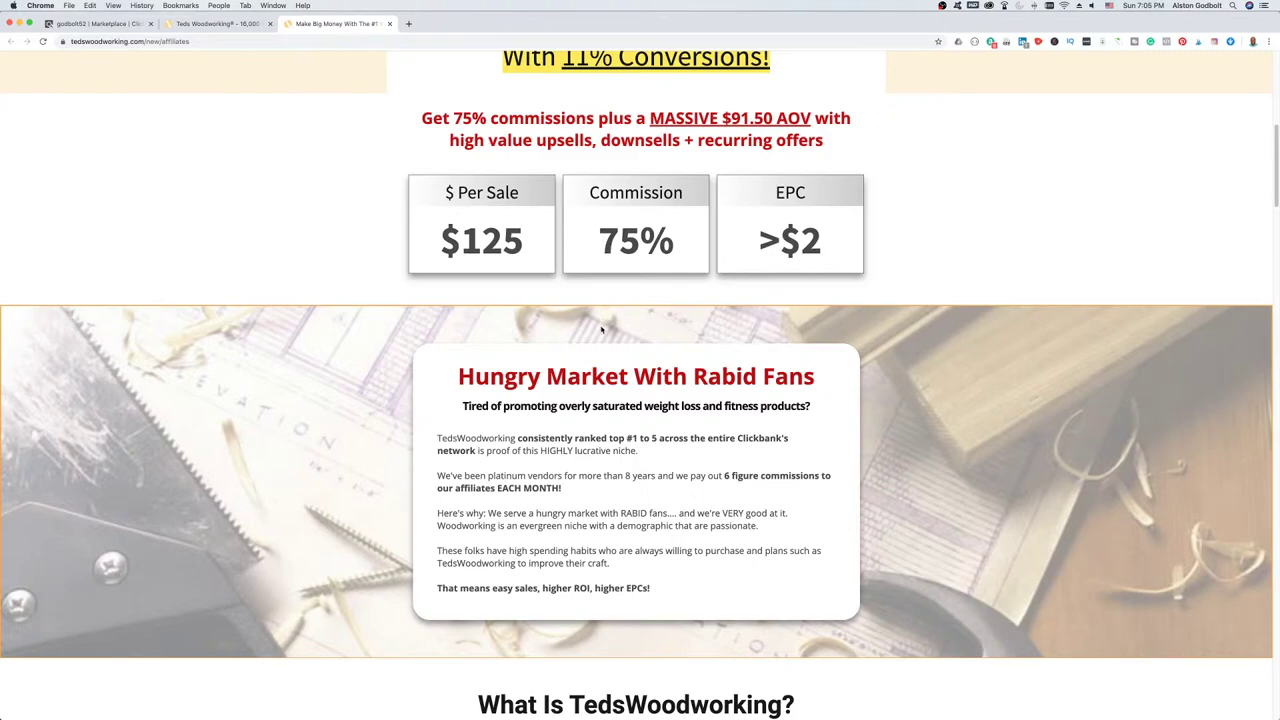
scroll(601, 325, down, 10)
scroll(601, 340, down, 10)
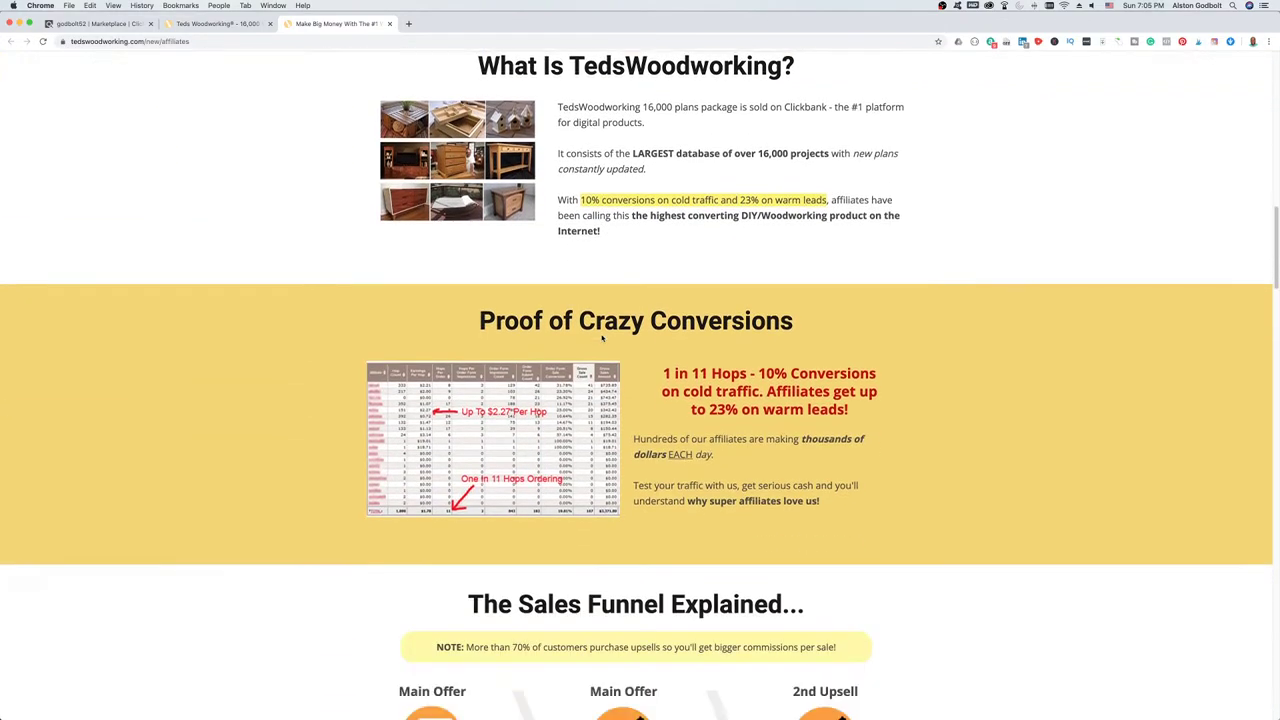
scroll(601, 333, down, 3)
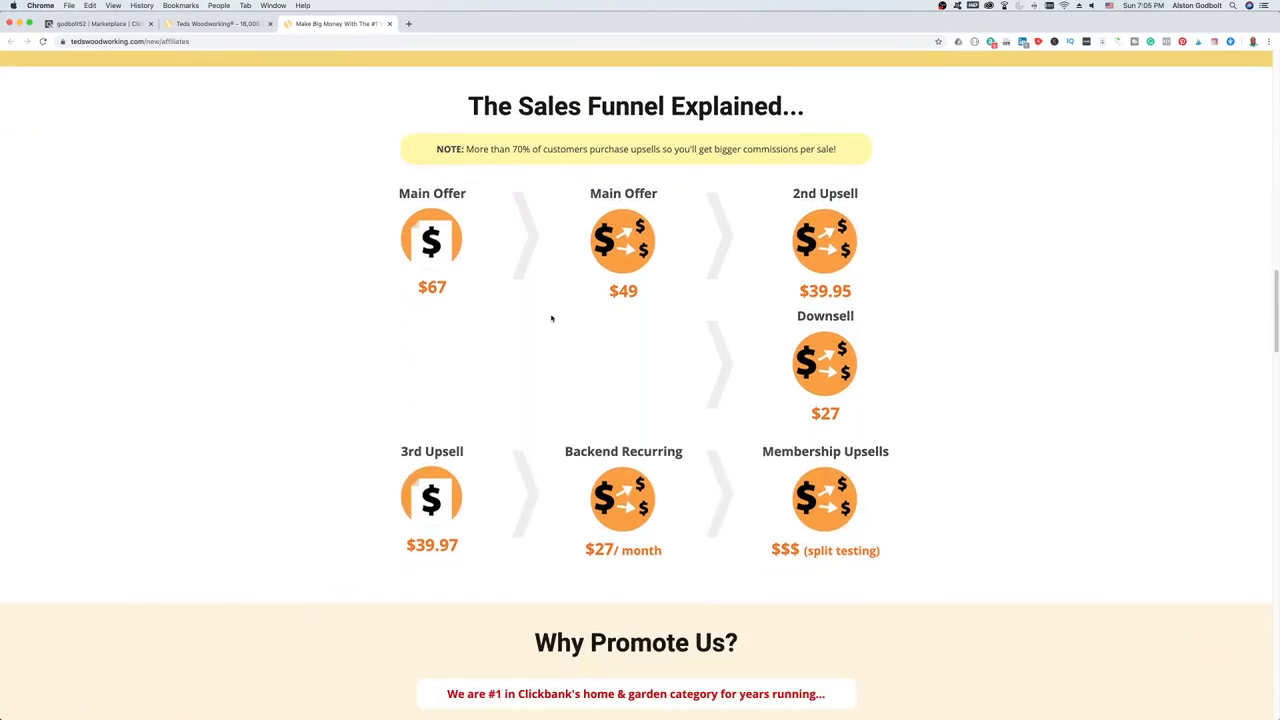
scroll(403, 391, down, 10)
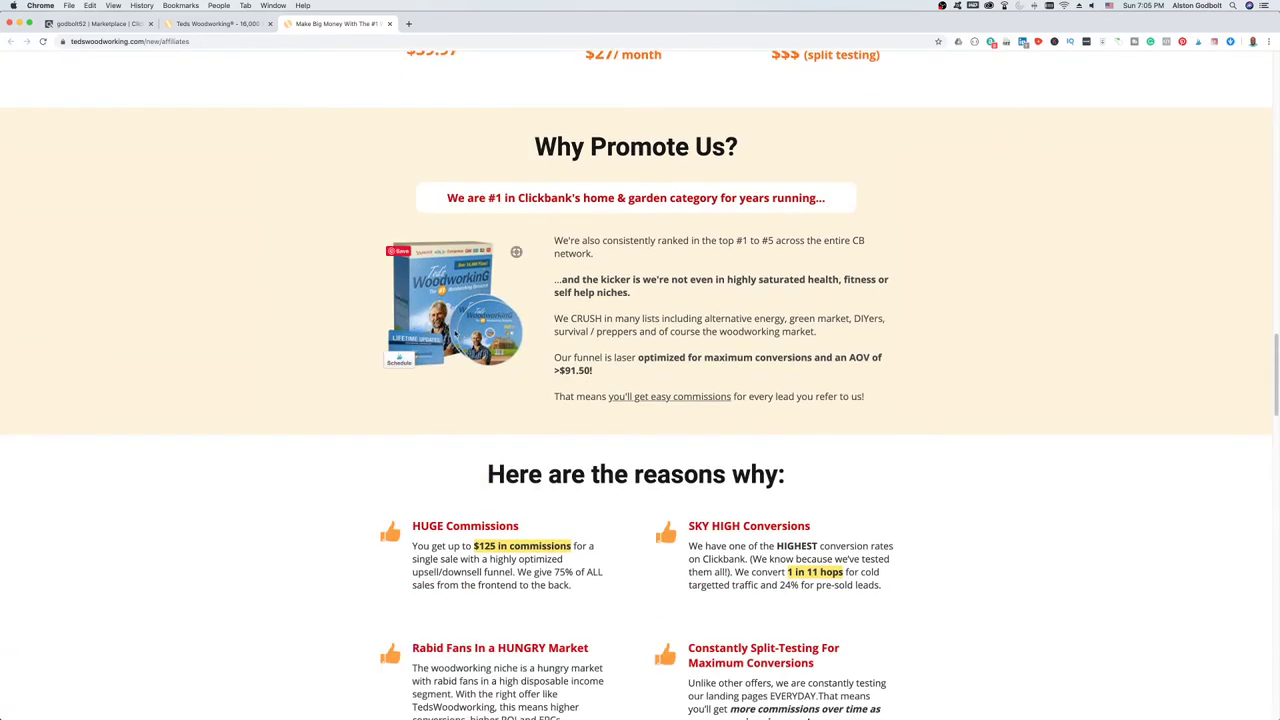
scroll(418, 347, down, 3)
scroll(418, 347, down, 17)
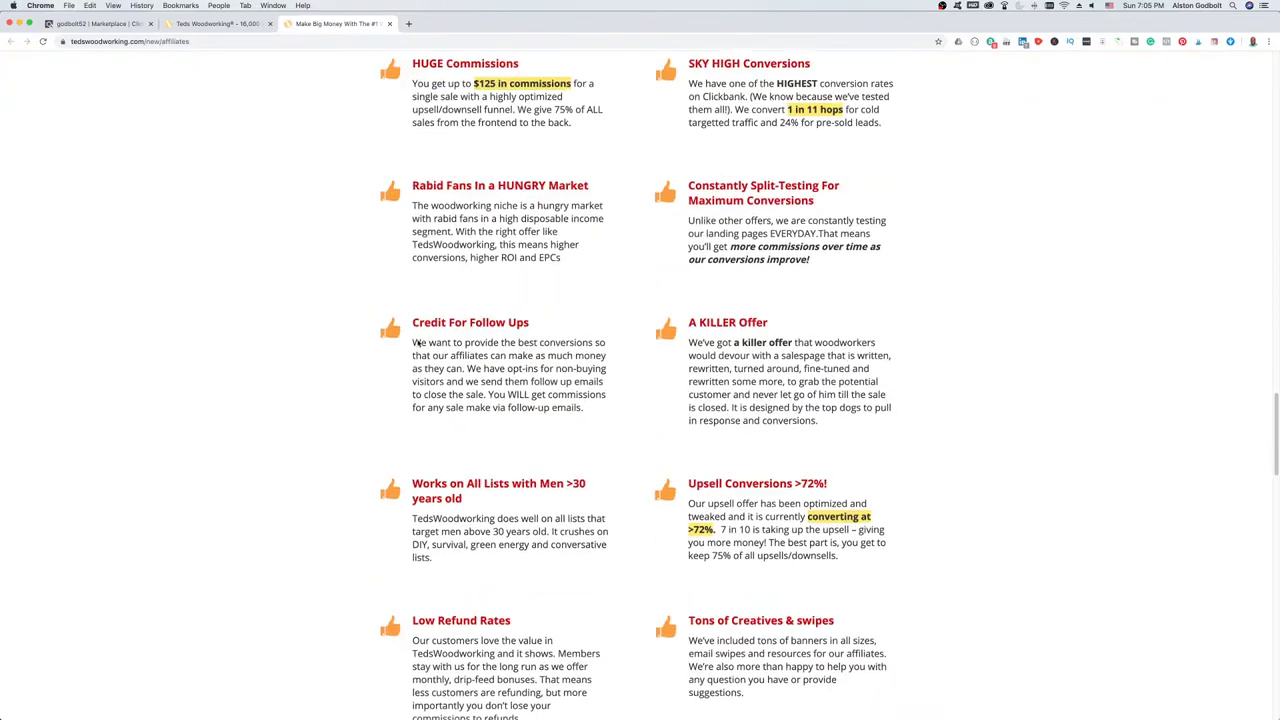
- Review the affiliate links and sign-up section, and go to the resource page as an already registered affiliate
scroll(418, 343, down, 4)
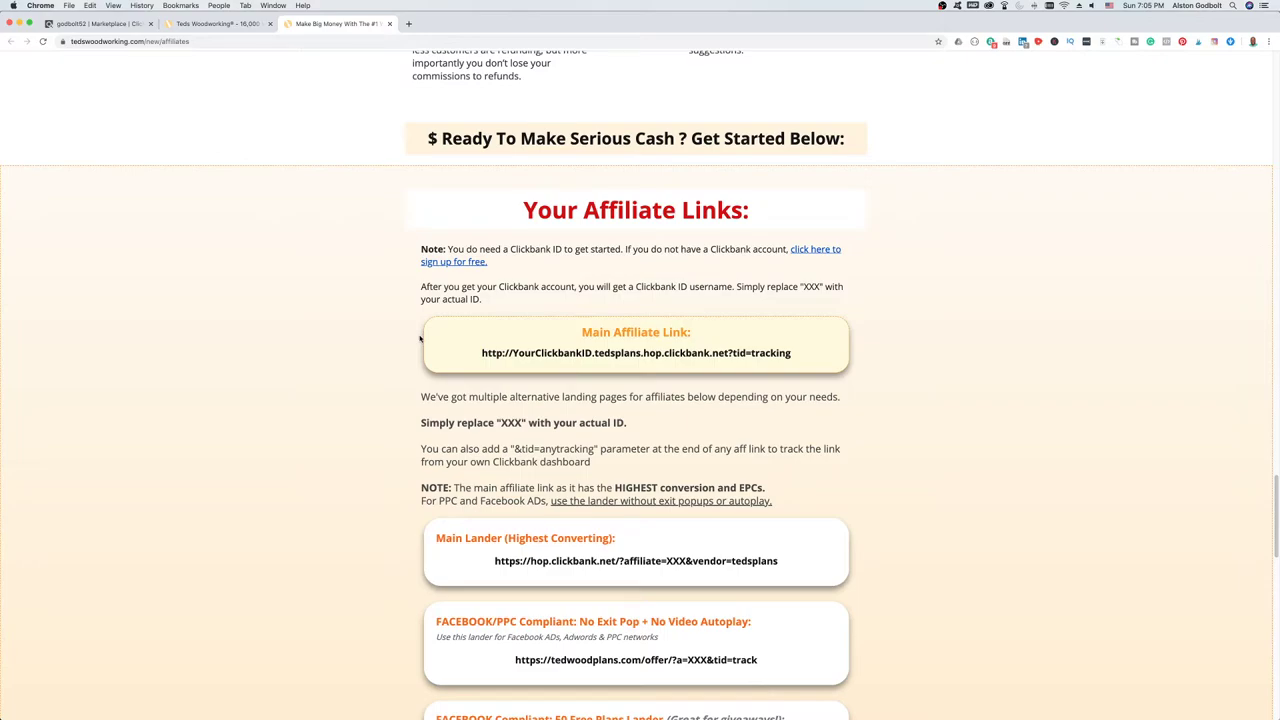
scroll(420, 339, down, 1)
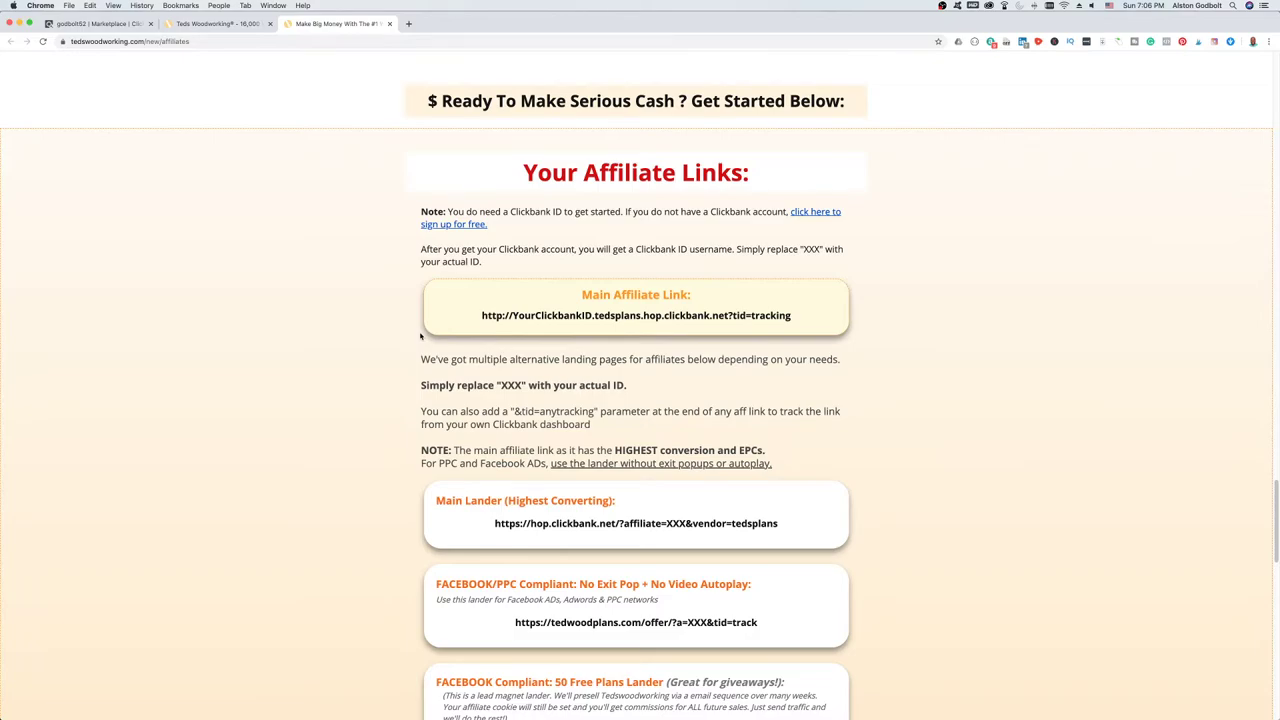
scroll(421, 336, down, 2)
scroll(421, 336, down, 20)
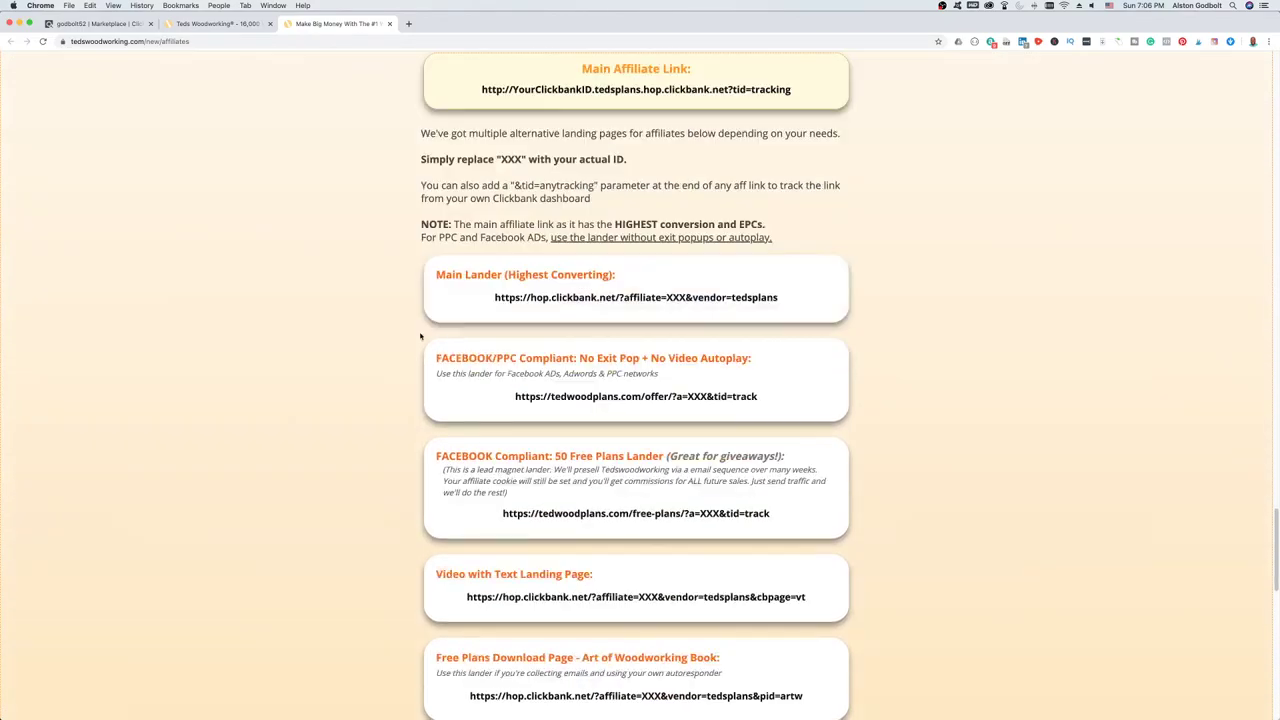
scroll(416, 342, down, 4)
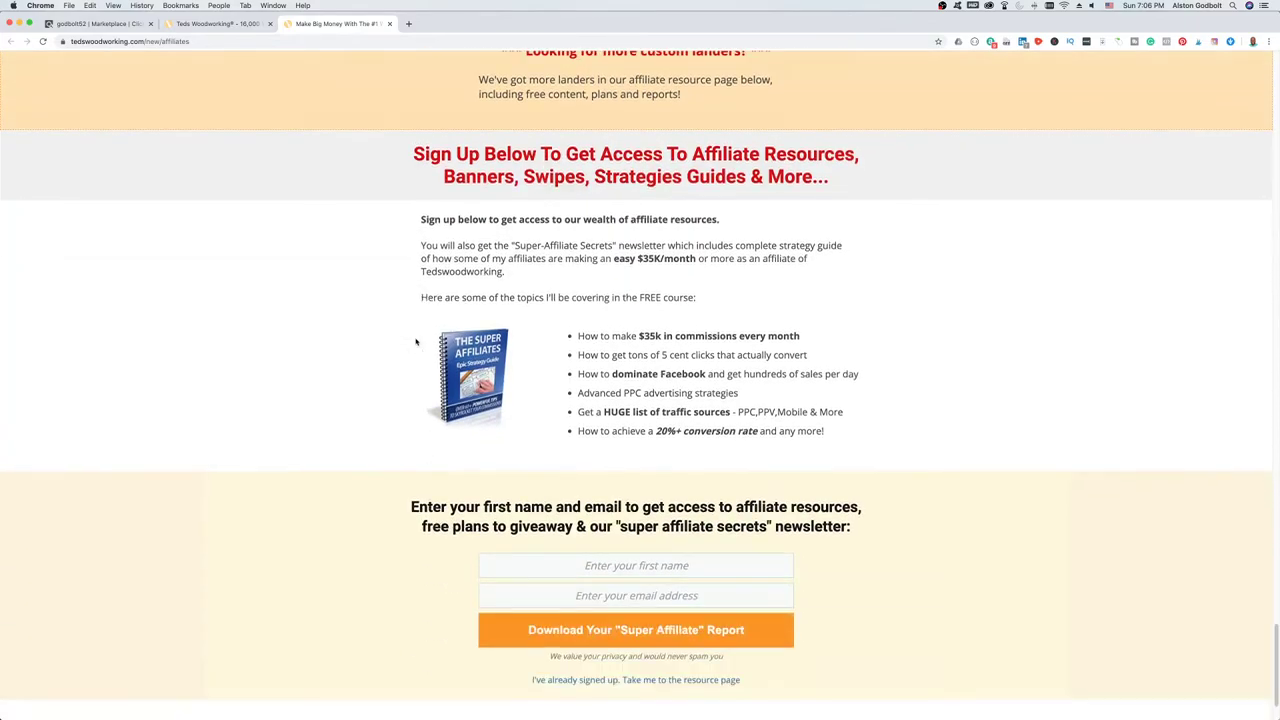
scroll(903, 471, down, 1)
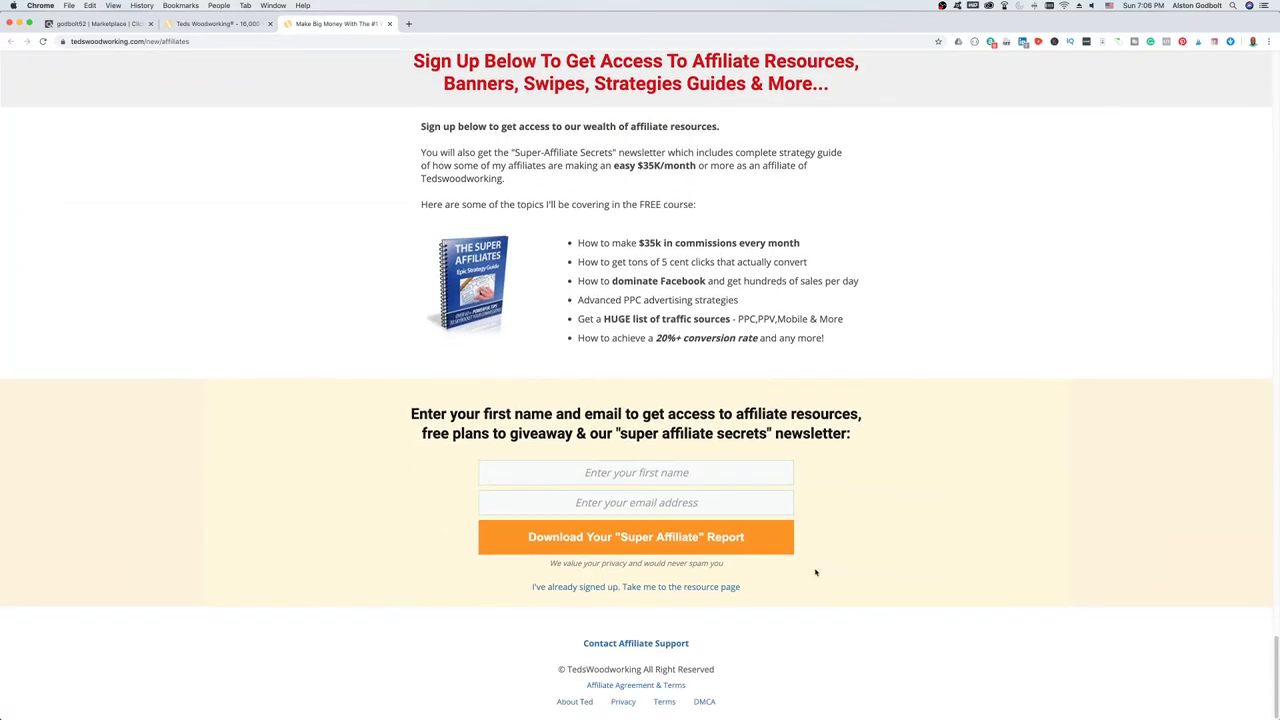
click(720, 588)
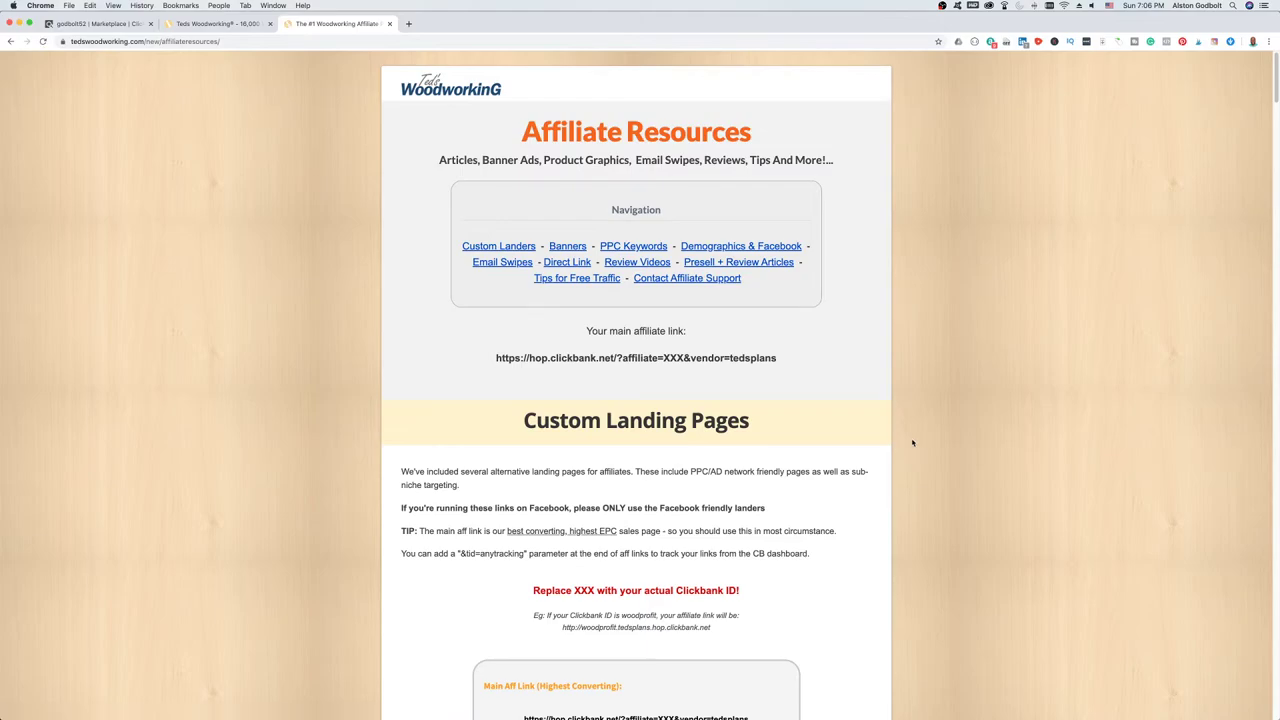
- Go to the Demographics & Facebook section and examine the recommended gender, age, countries and interests to target
click(712, 247)
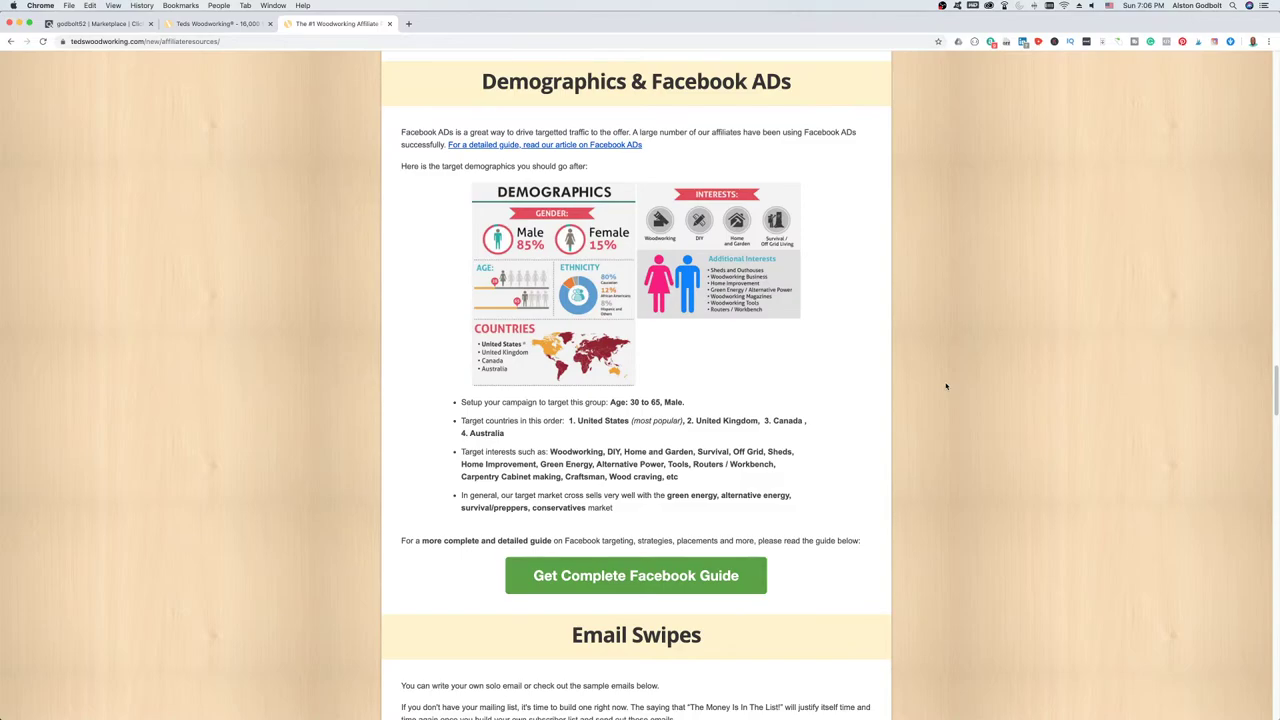
scroll(946, 386, down, 1)
scroll(946, 386, down, 1)
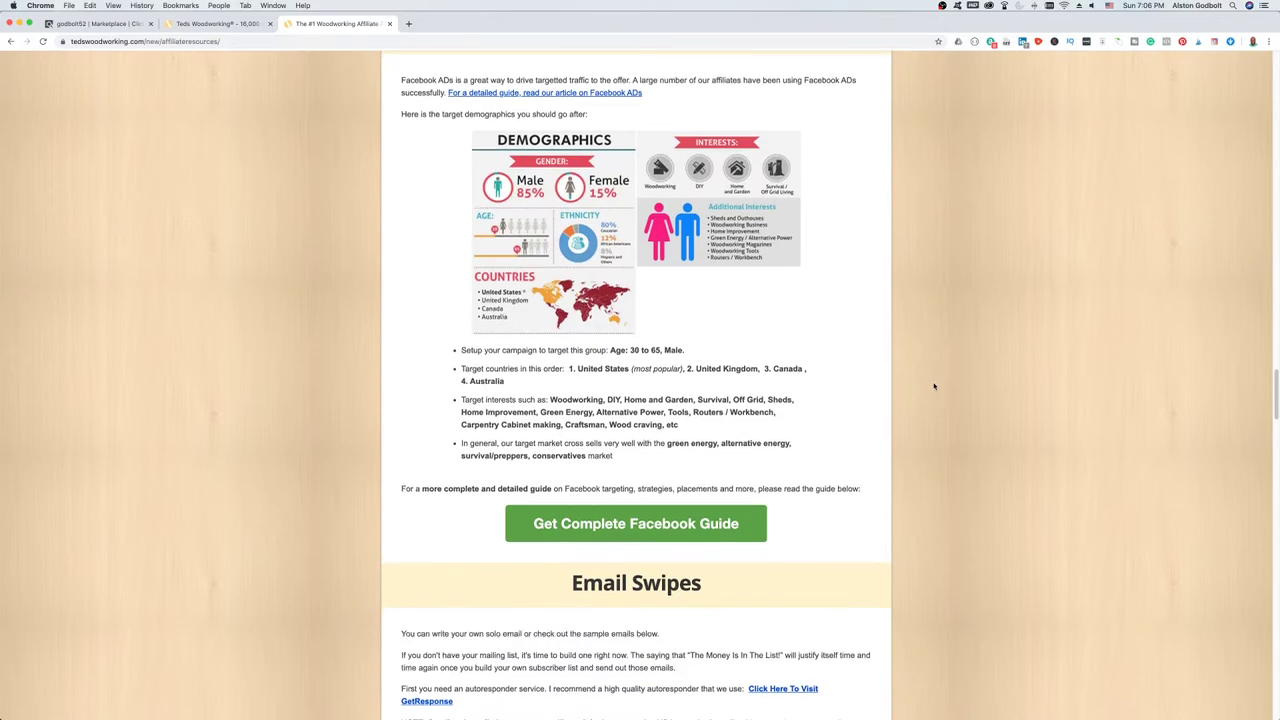
scroll(928, 387, down, 1)
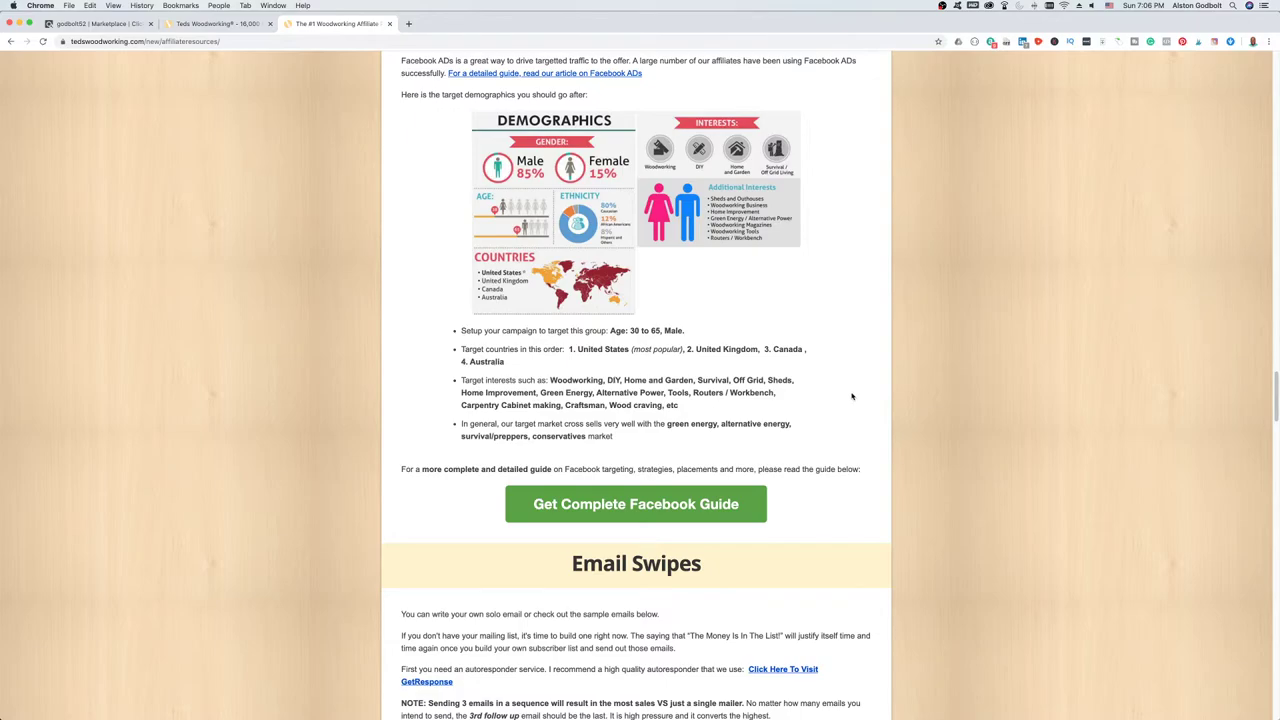
scroll(901, 483, down, 3)
scroll(901, 483, up, 4)
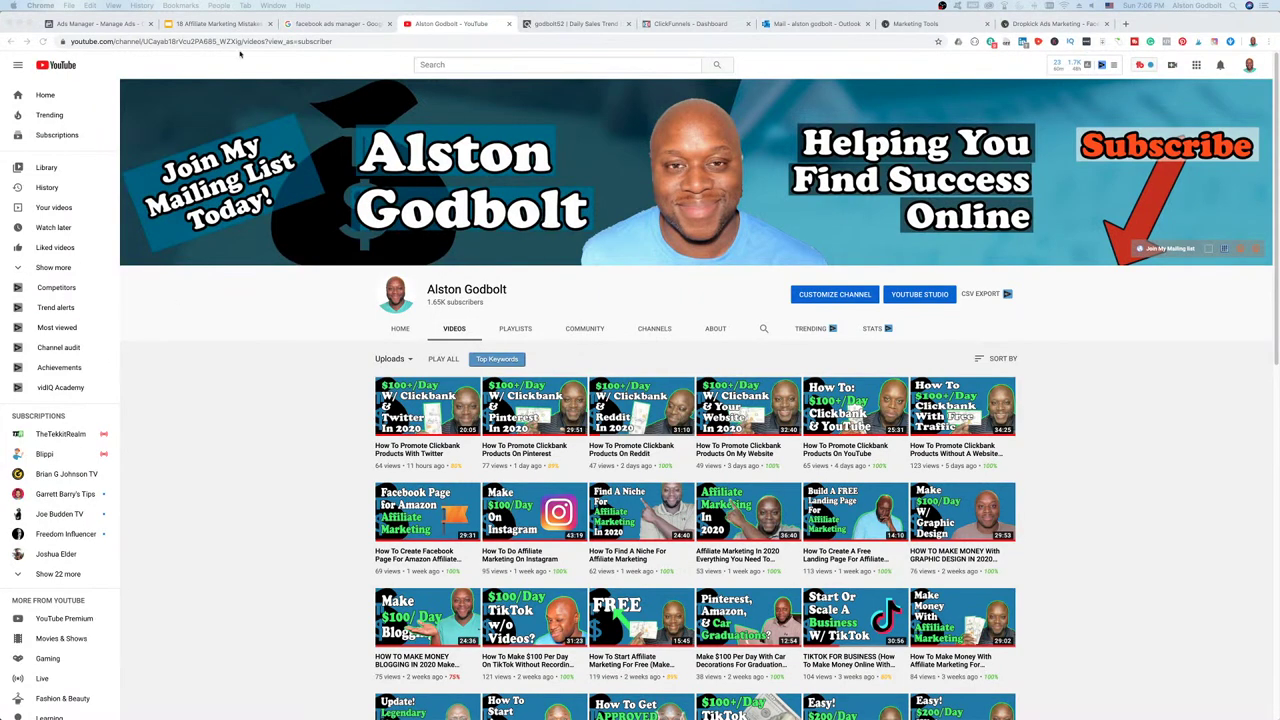
- Switch to the Facebook Ads Manager search results, and show the Teds Woodworking sales page in an enlarged window
click(340, 24)
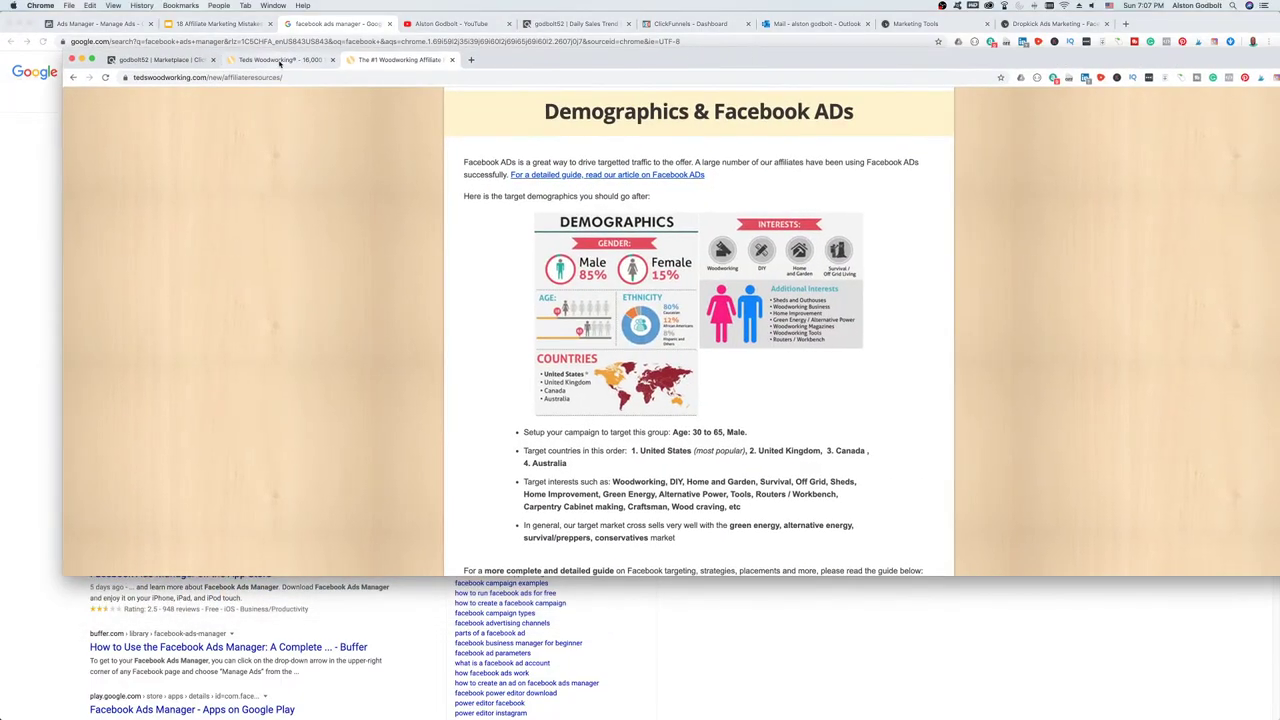
key(ctrl+shift+Tab)
double_click(646, 61)
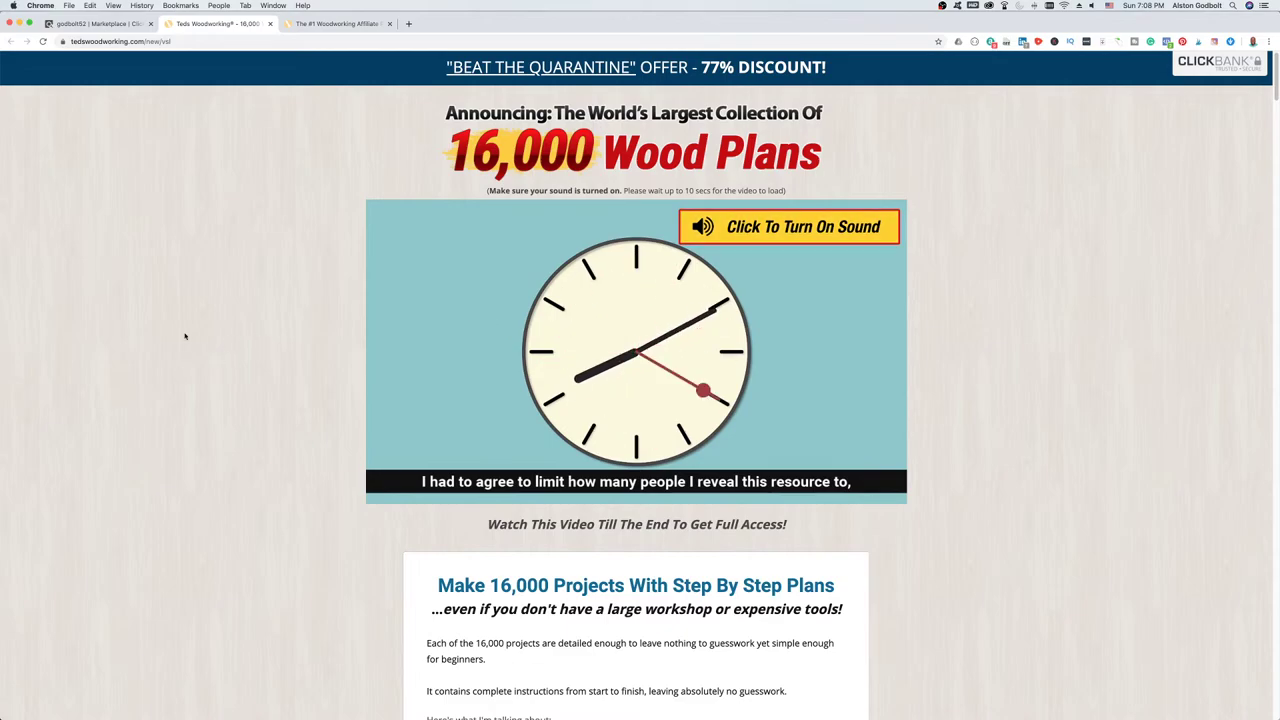
- Switch to Facebook Ads Manager and start creating a new campaign
mouse_move(524, 13)
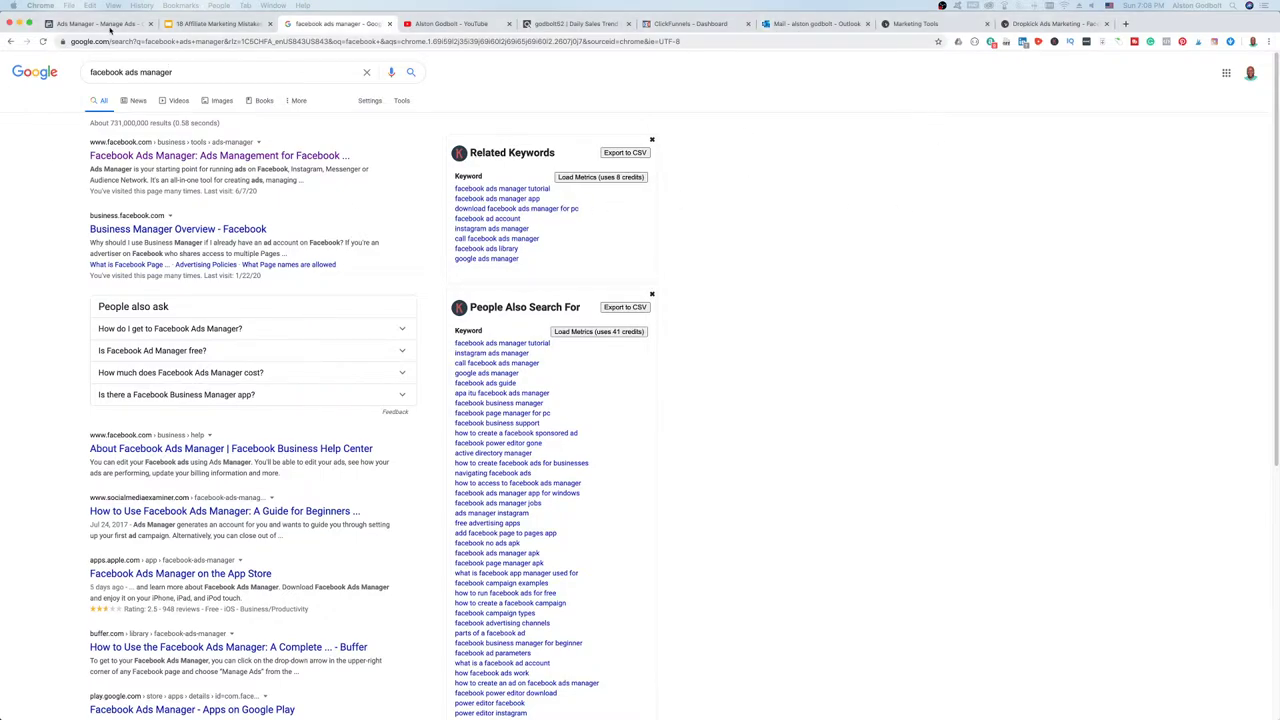
click(110, 23)
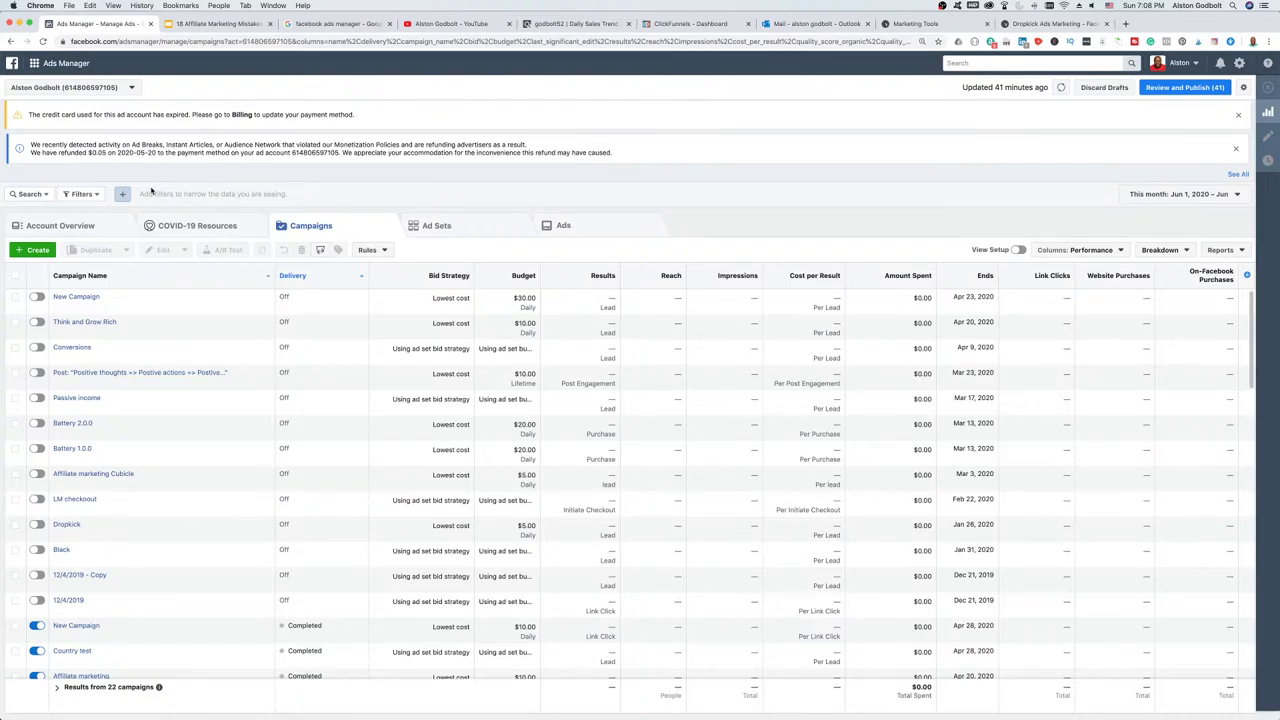
click(40, 251)
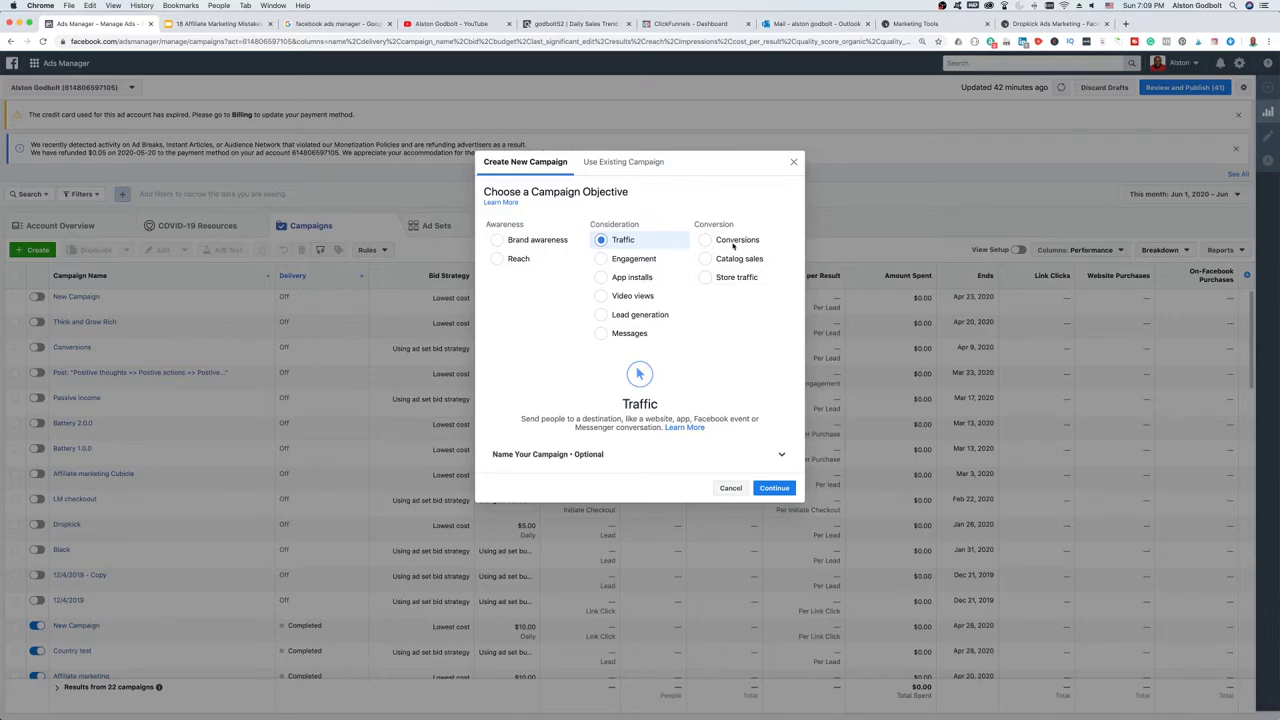
- Choose Conversions as the new campaign's objective and continue to the campaign settings
click(706, 241)
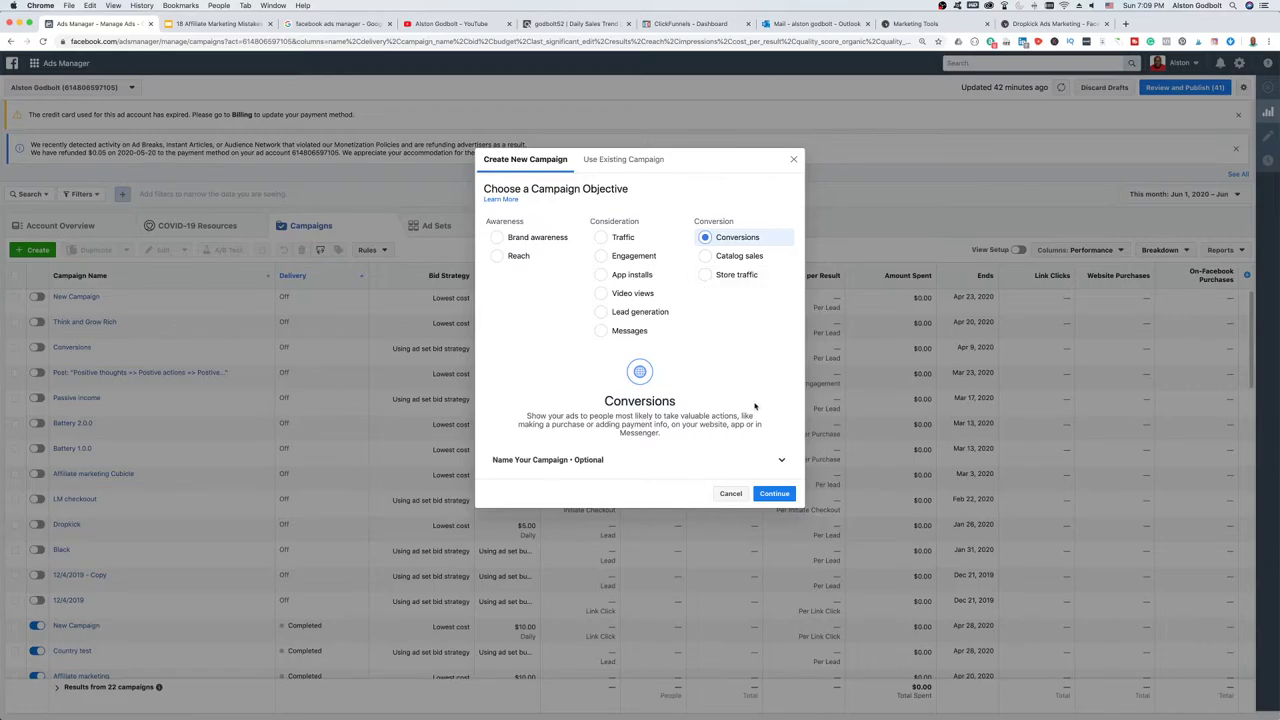
click(774, 493)
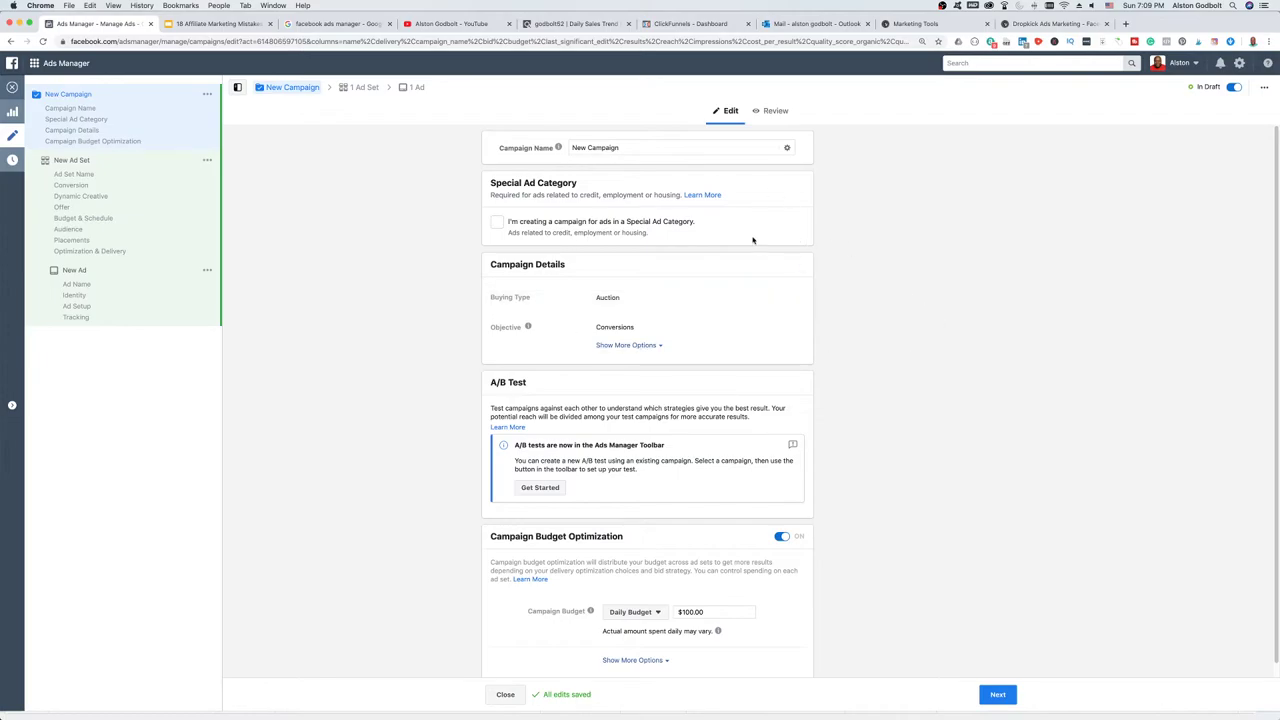
- Set the campaign's daily budget to $5 under Campaign Budget Optimization and proceed to the ad set
scroll(753, 240, down, 1)
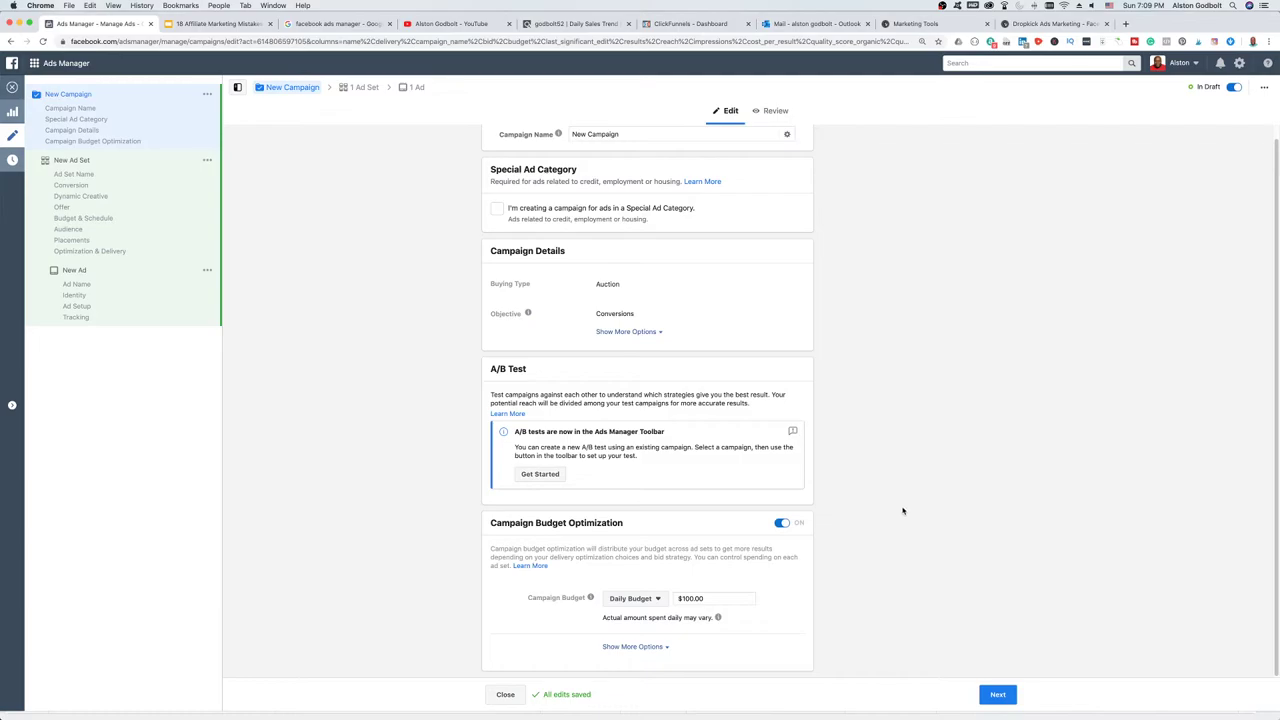
click(688, 598)
key(super+a)
key(BackSpace)
text(5)
click(850, 579)
scroll(921, 558, up, 1)
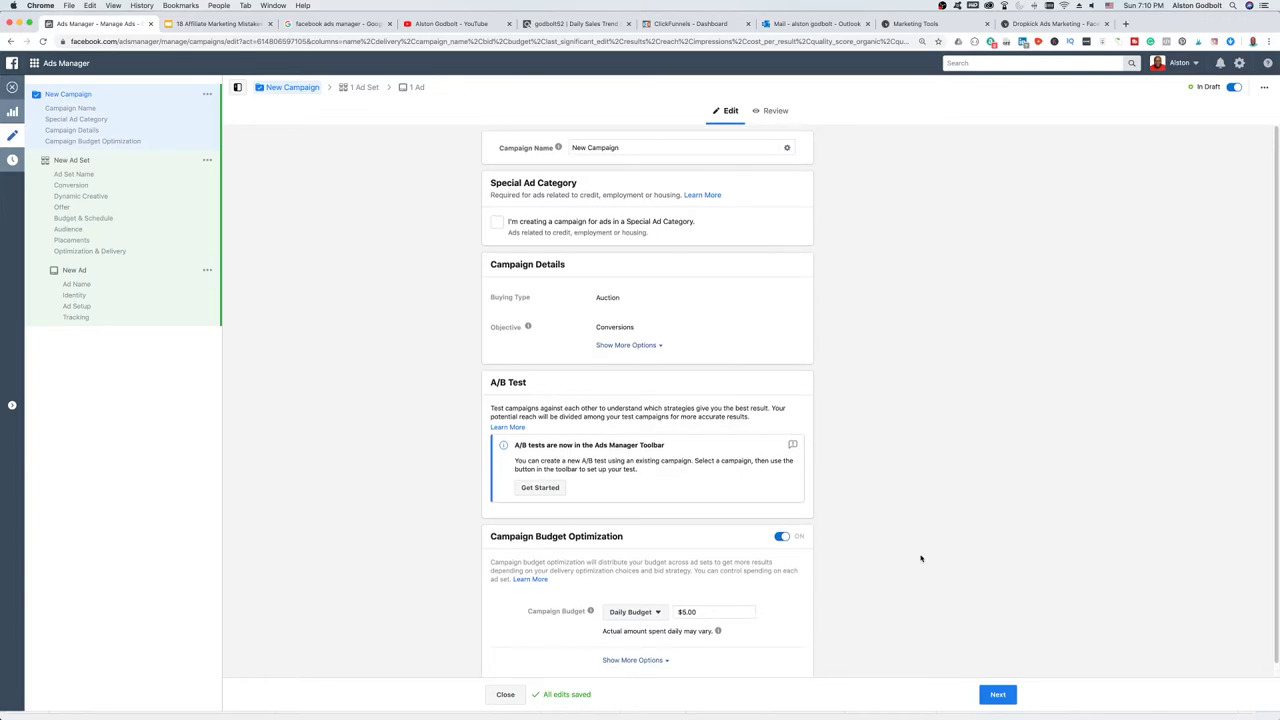
scroll(921, 561, down, 1)
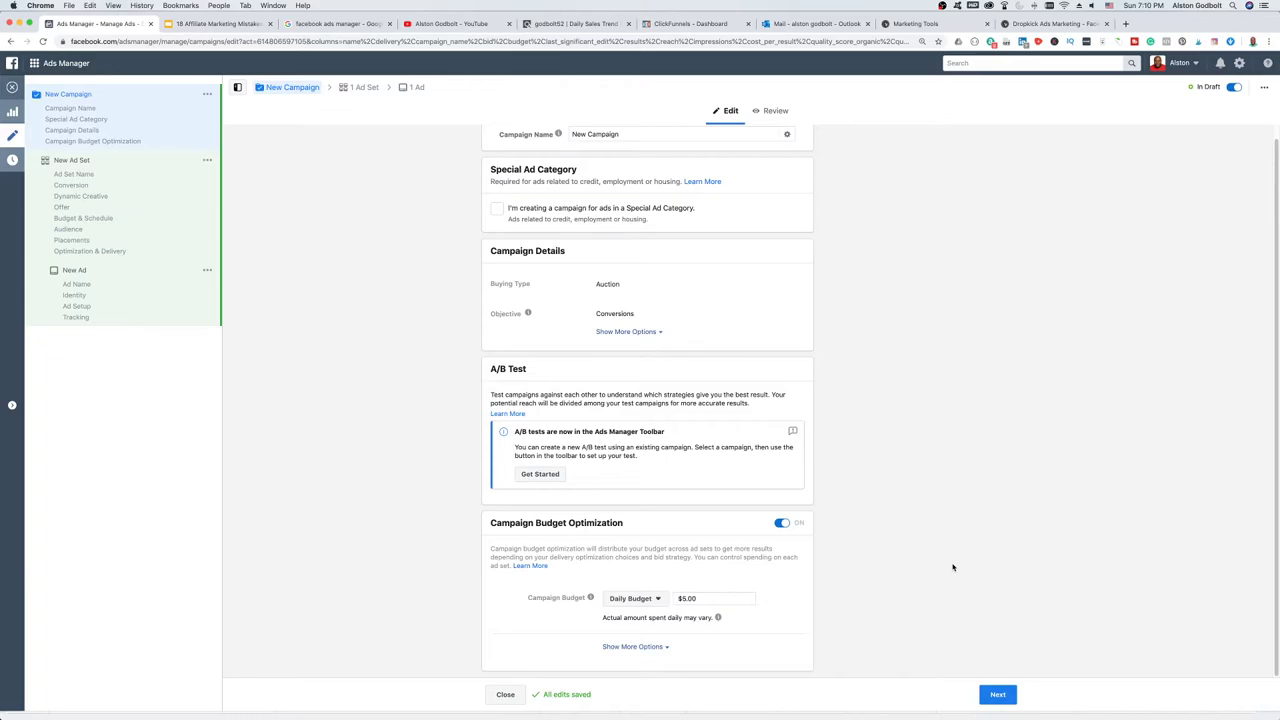
click(997, 697)
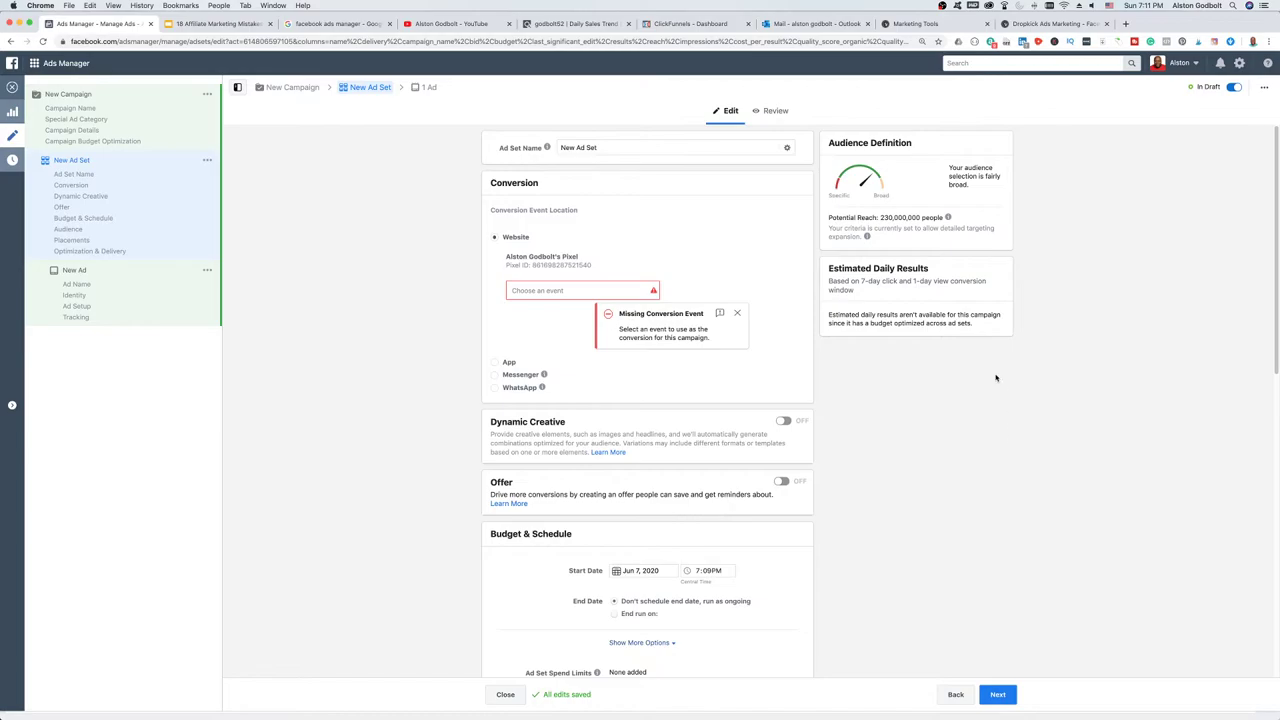
- Choose lead as the website conversion event for the ad set and look over the Budget & Schedule settings
click(534, 290)
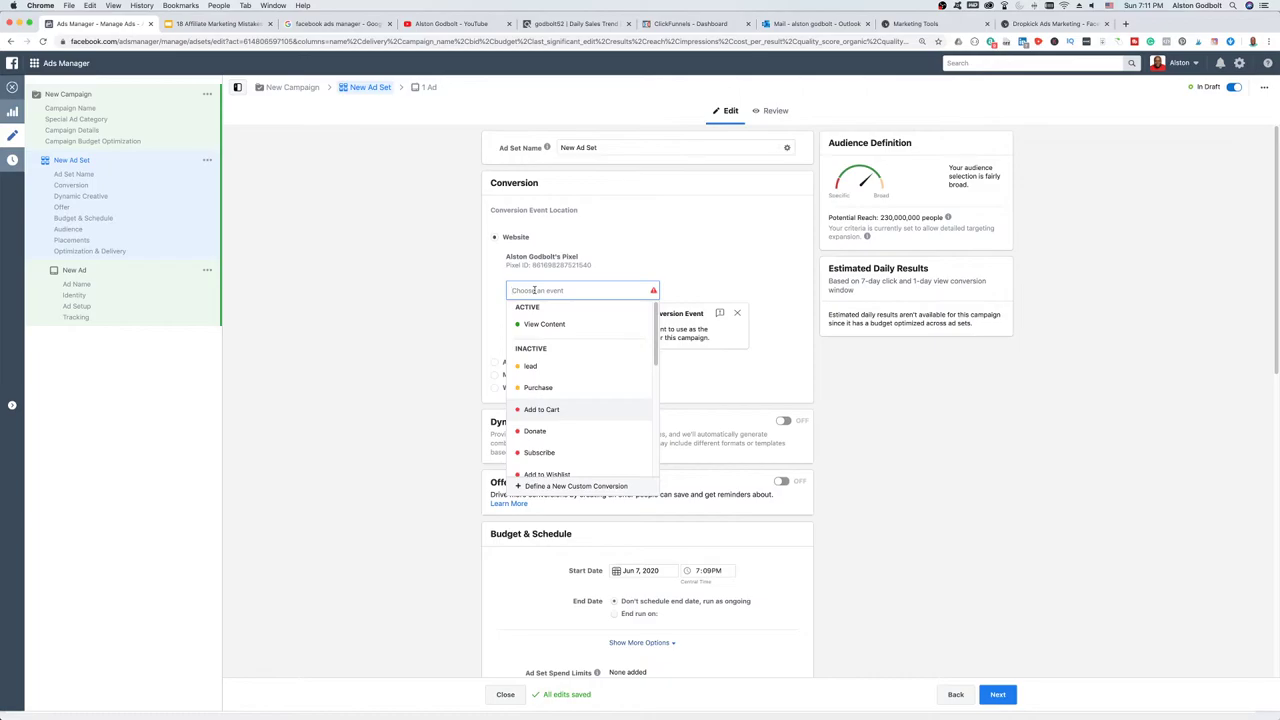
click(549, 370)
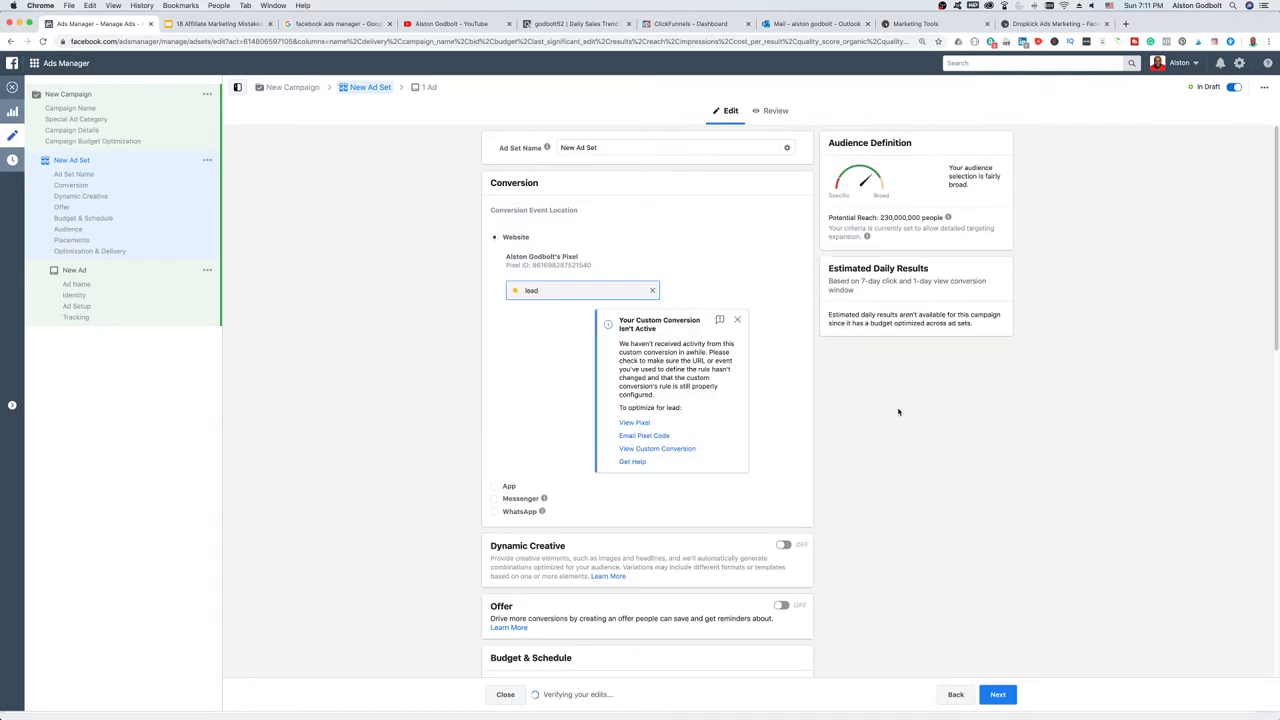
scroll(863, 397, down, 2)
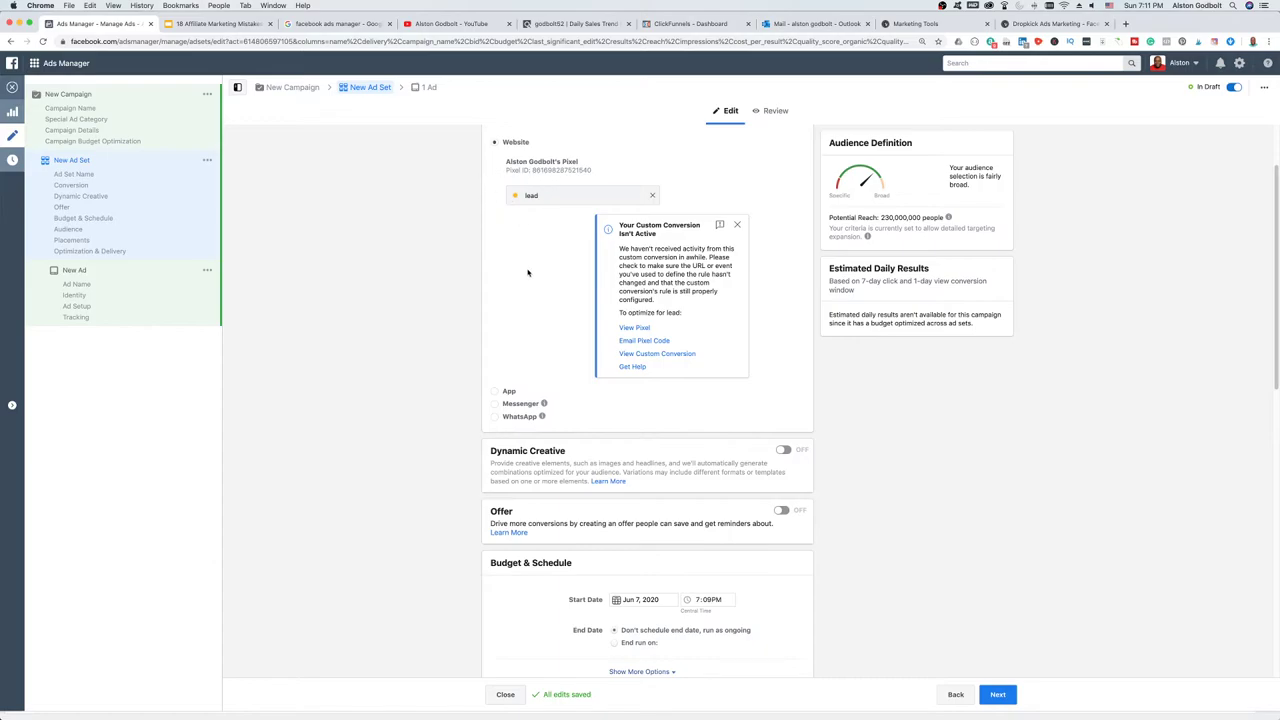
scroll(477, 277, down, 3)
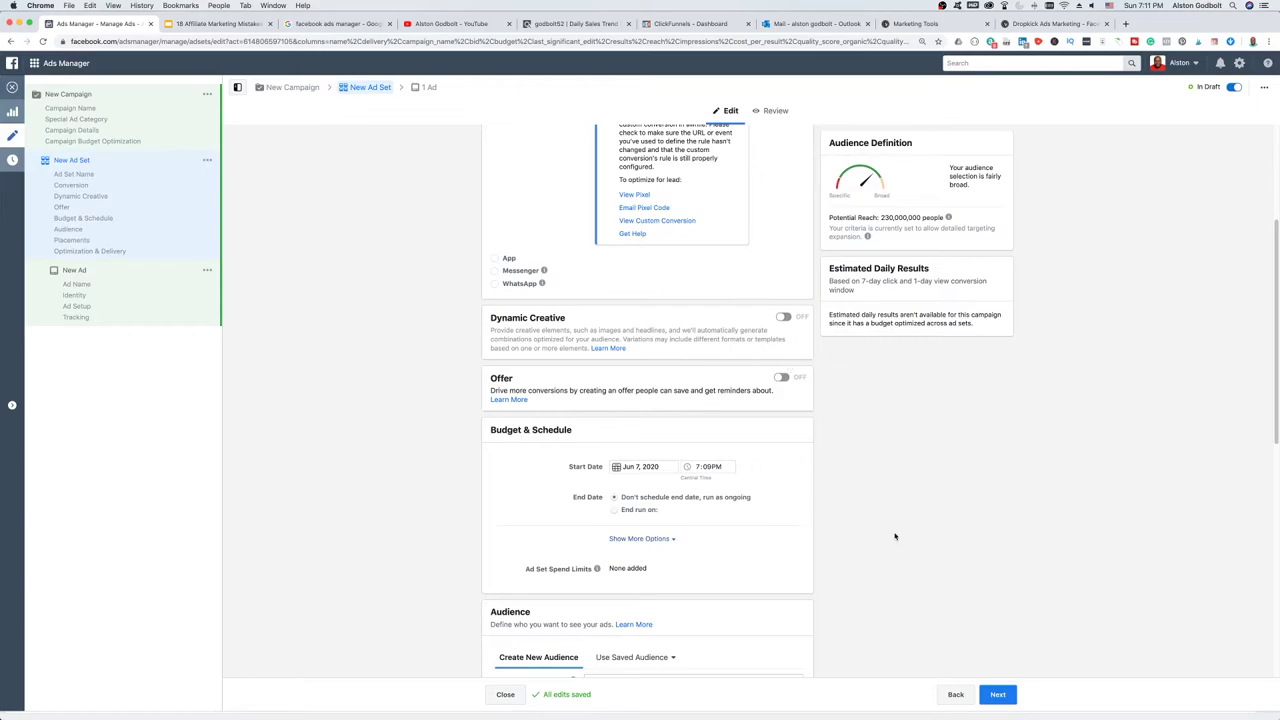
scroll(895, 537, down, 4)
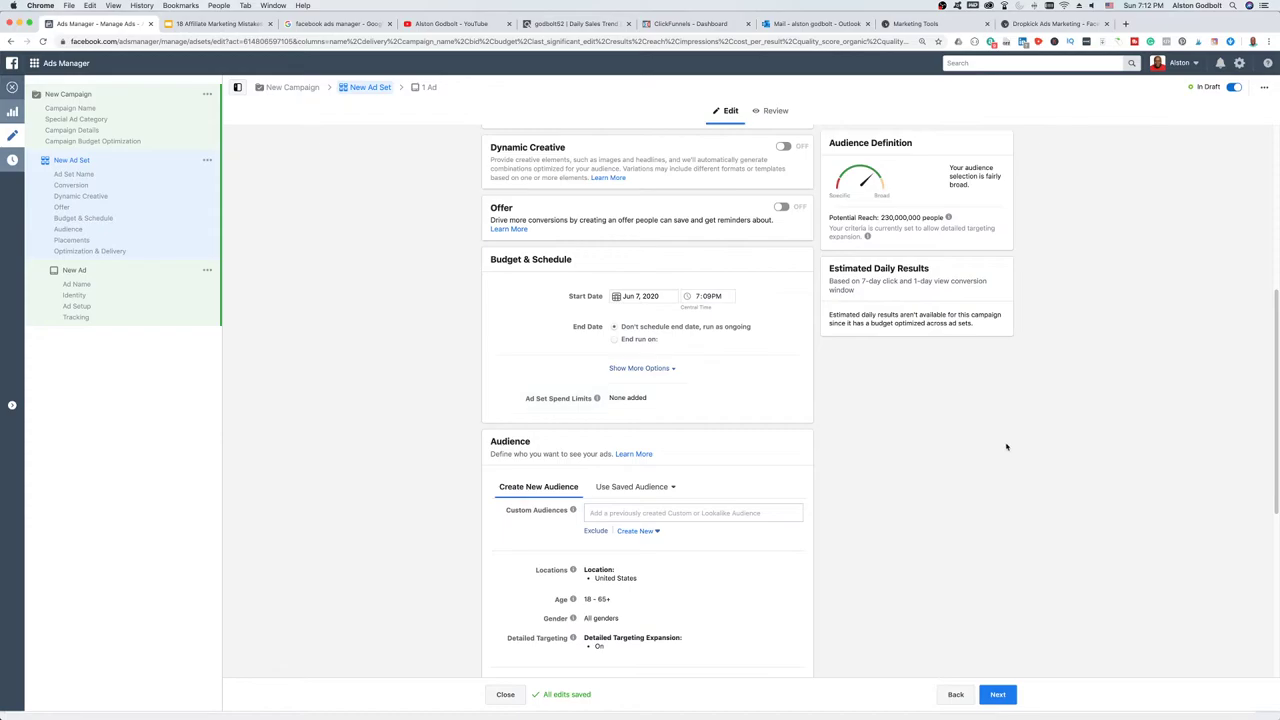
- Check the recommended target demographics on the Teds Woodworking affiliate resources page, and return to the ad set's Audience section in Ads Manager
scroll(998, 460, down, 5)
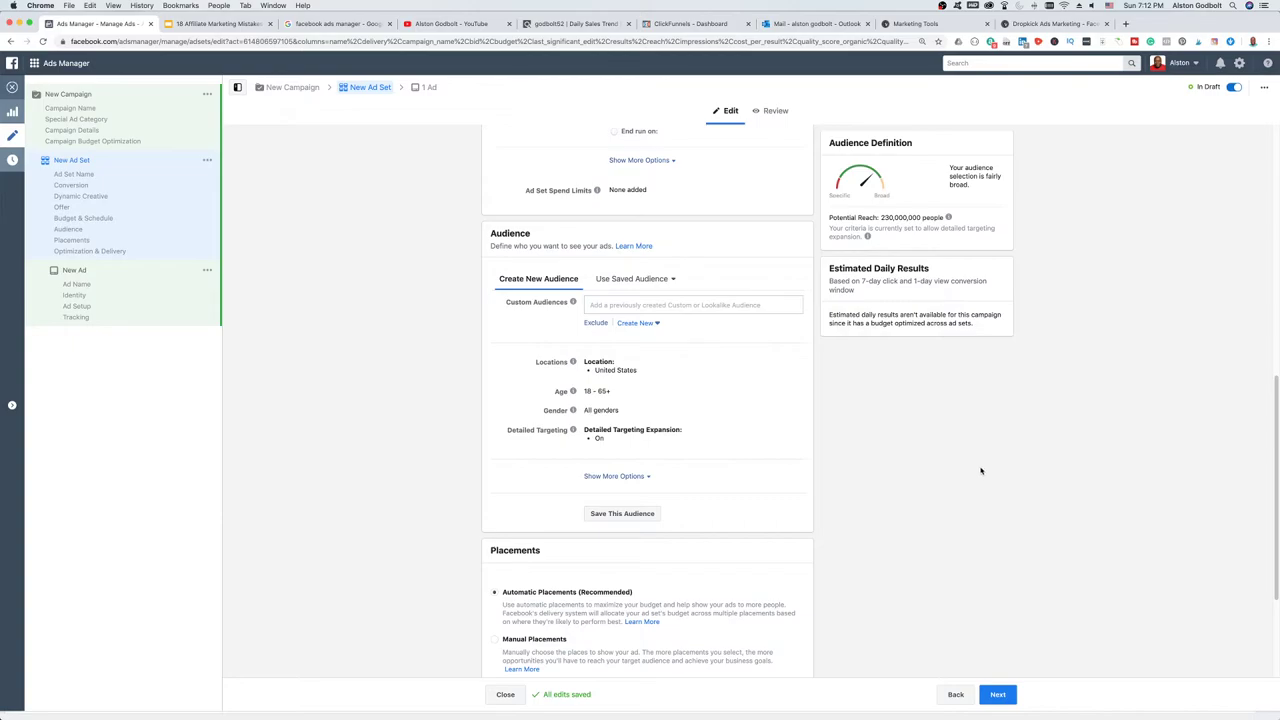
scroll(980, 471, down, 1)
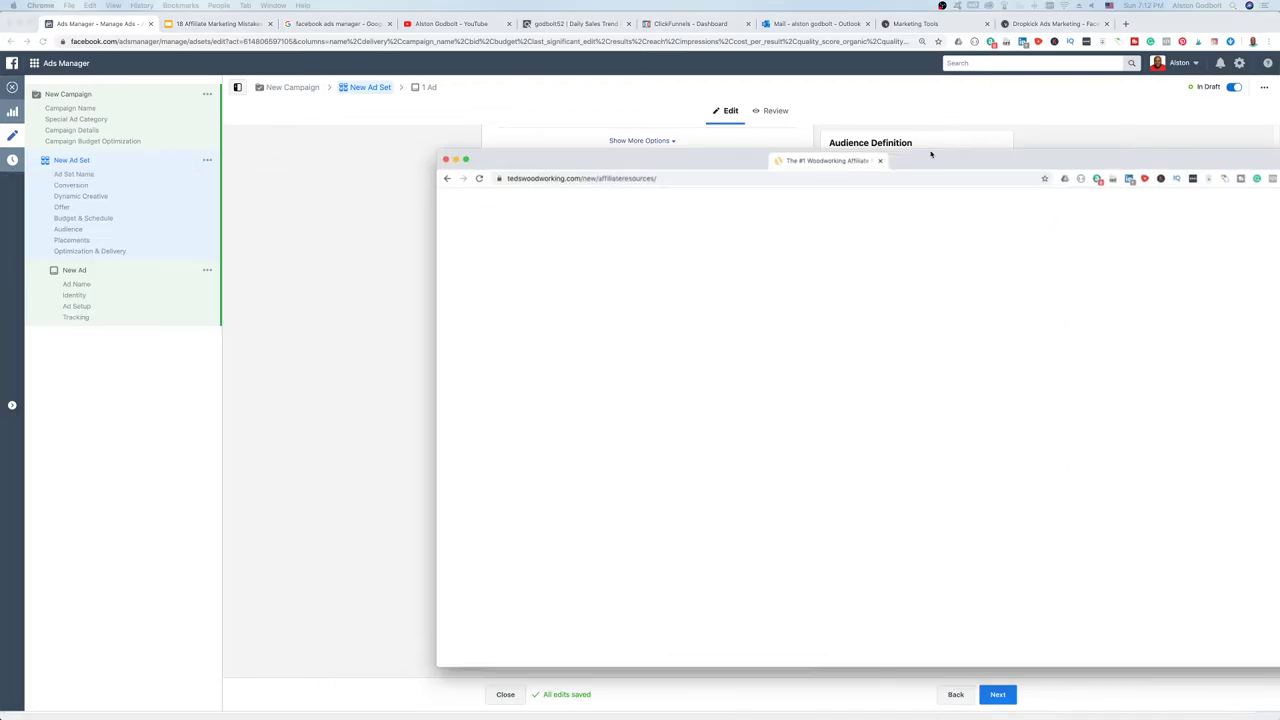
scroll(703, 347, down, 5)
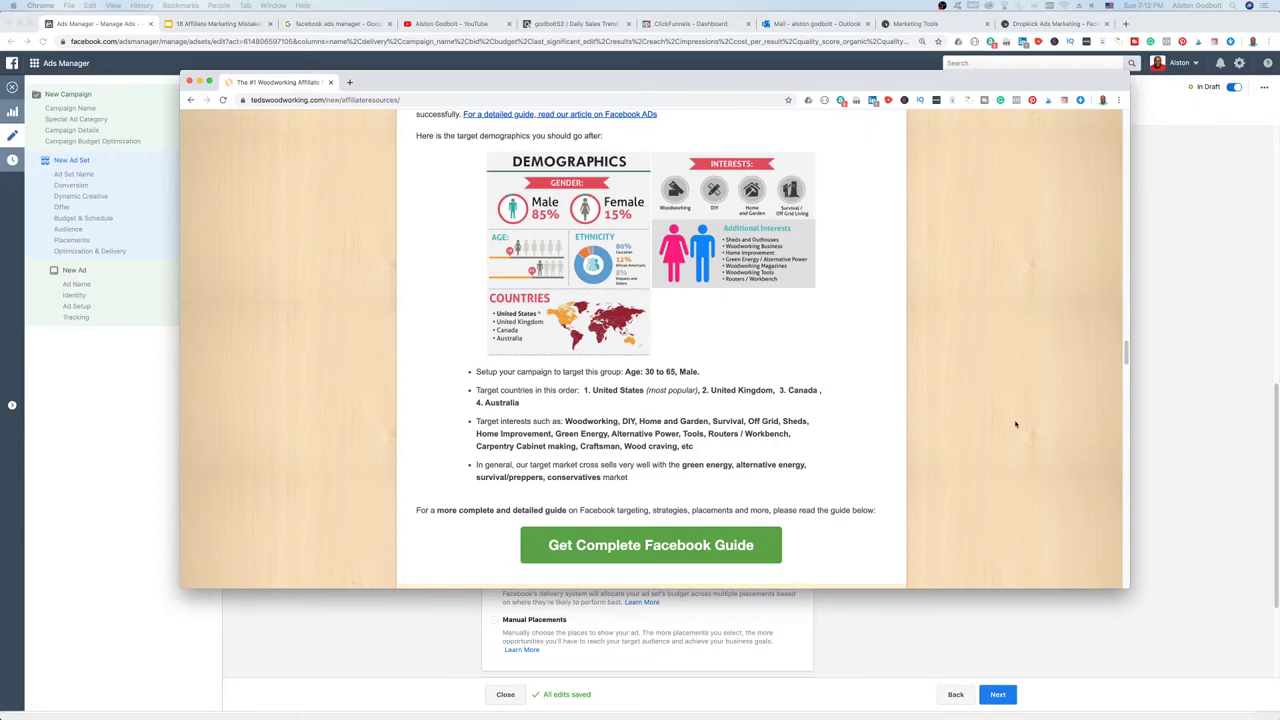
click(1155, 427)
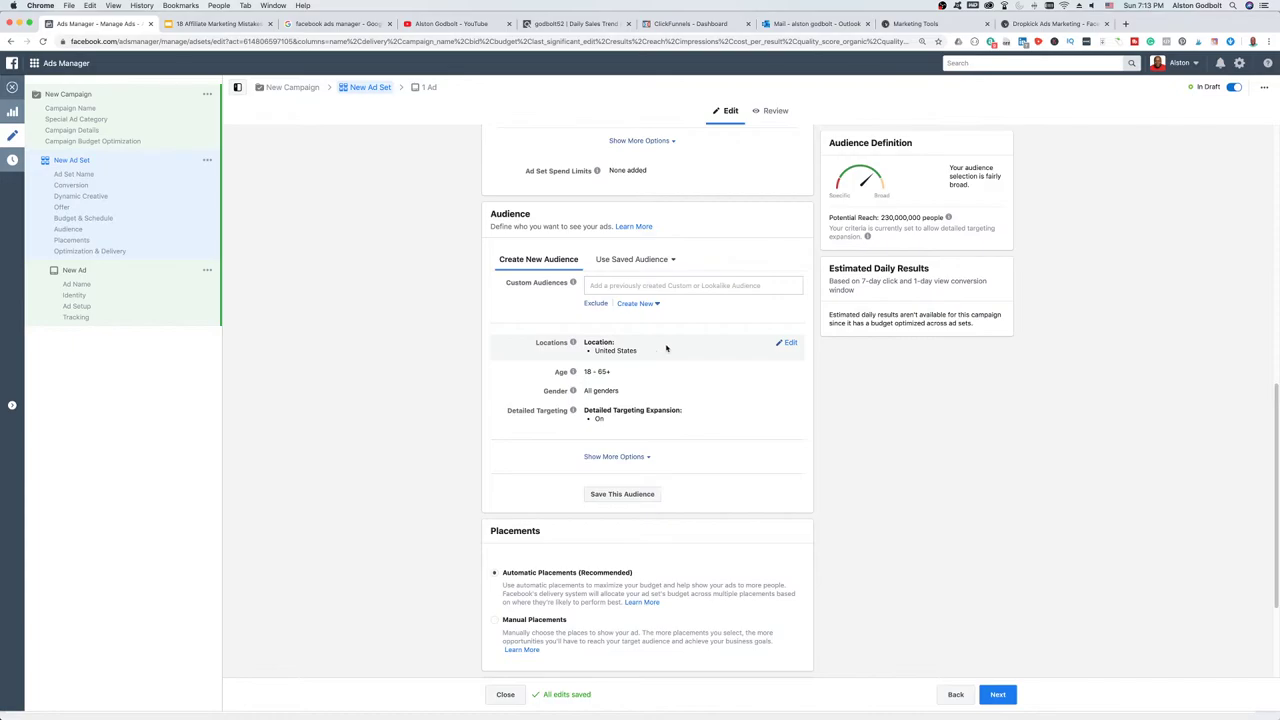
- Add Canada as a target country to the ad set's audience locations
click(789, 343)
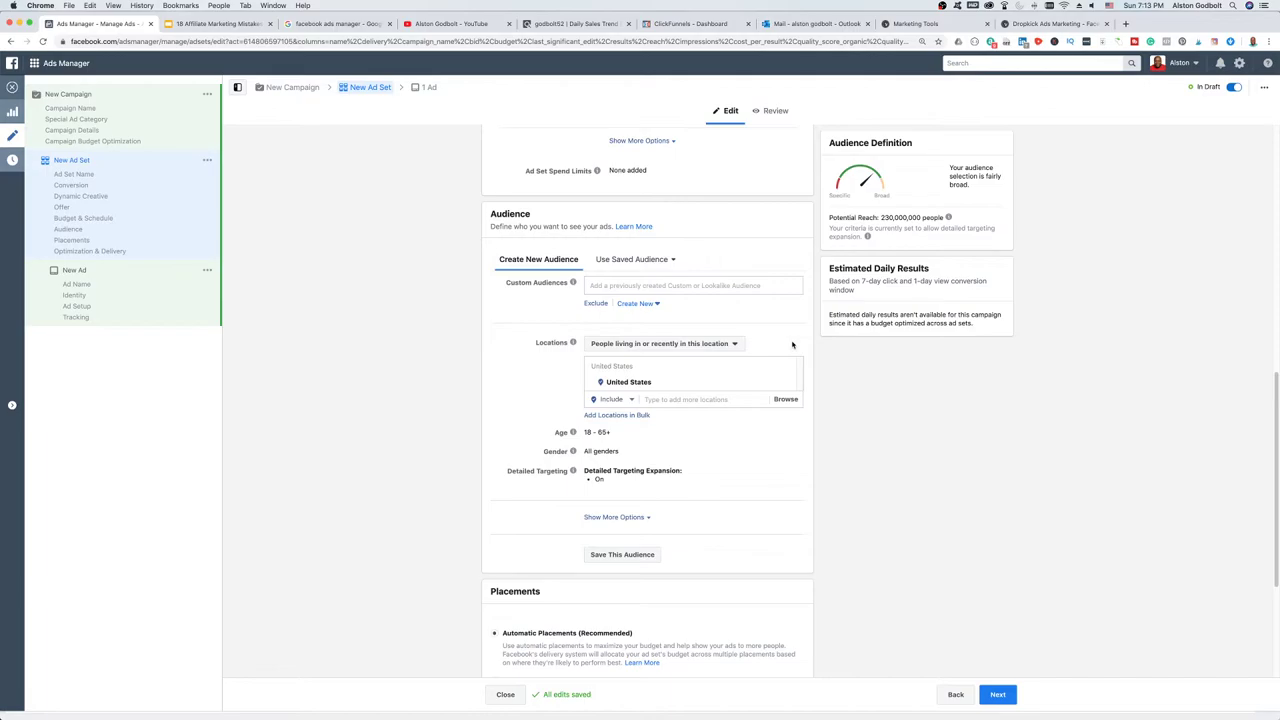
click(694, 400)
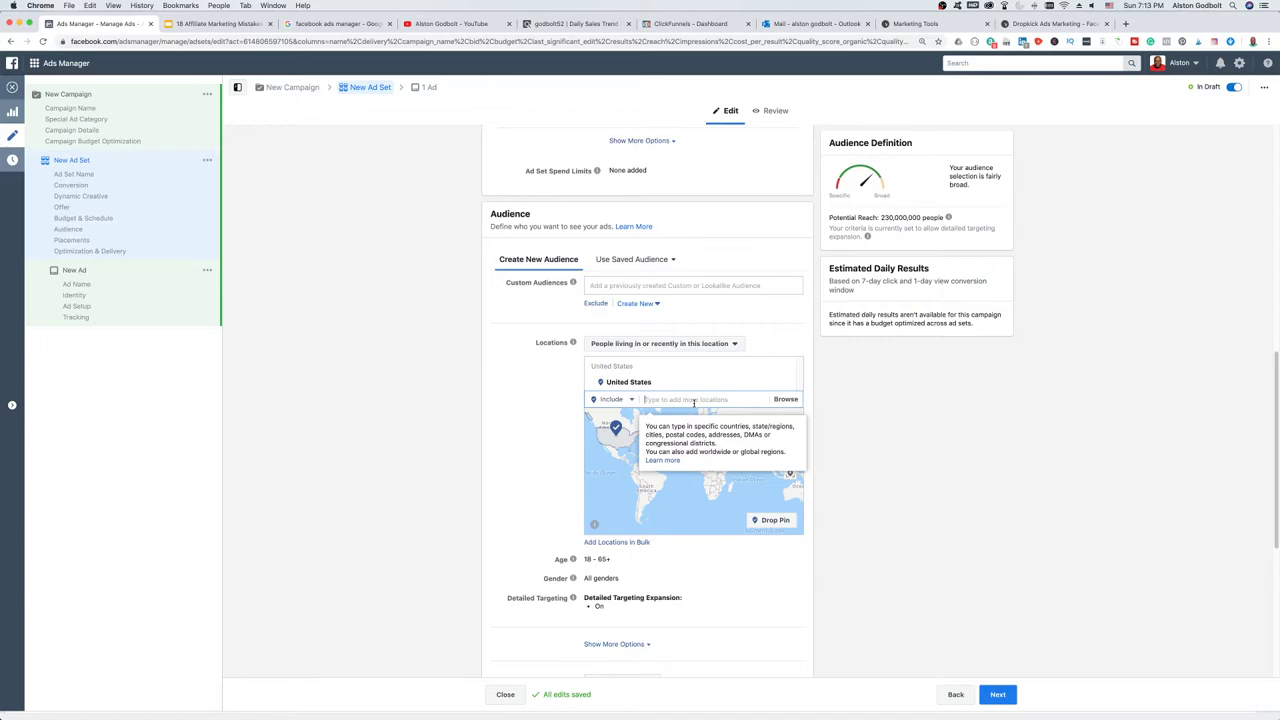
text(can)
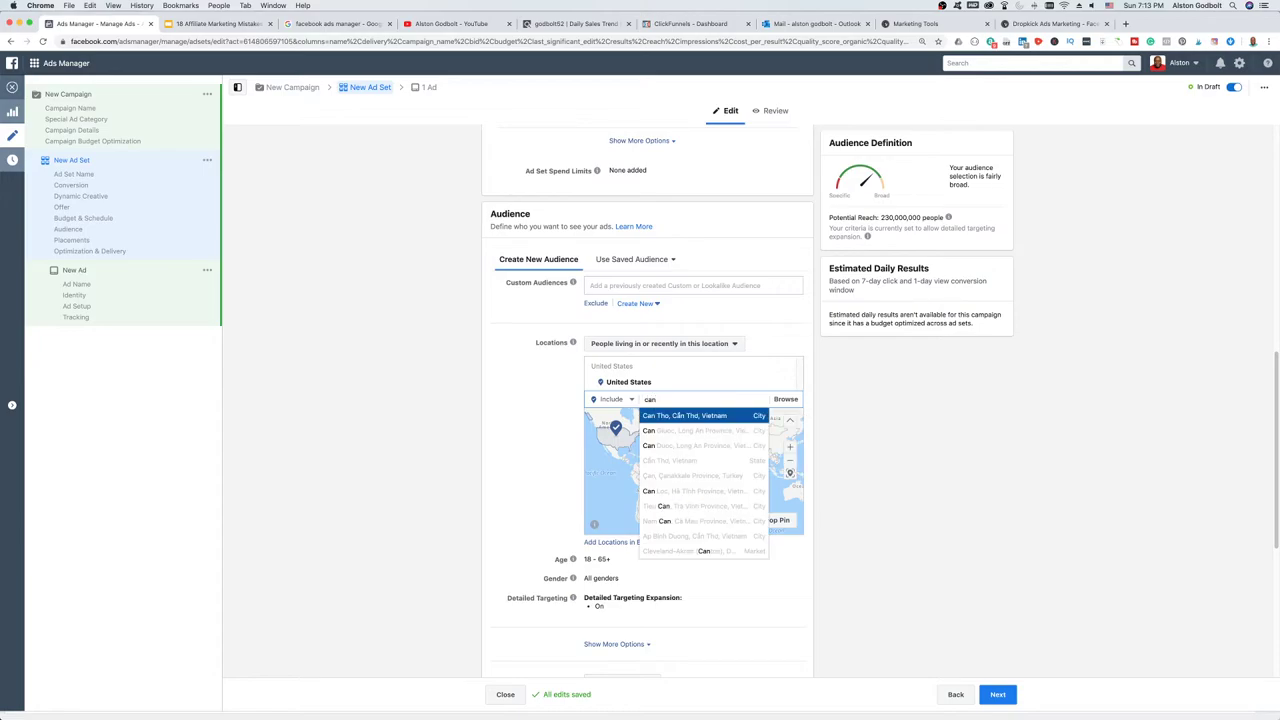
text(ada)
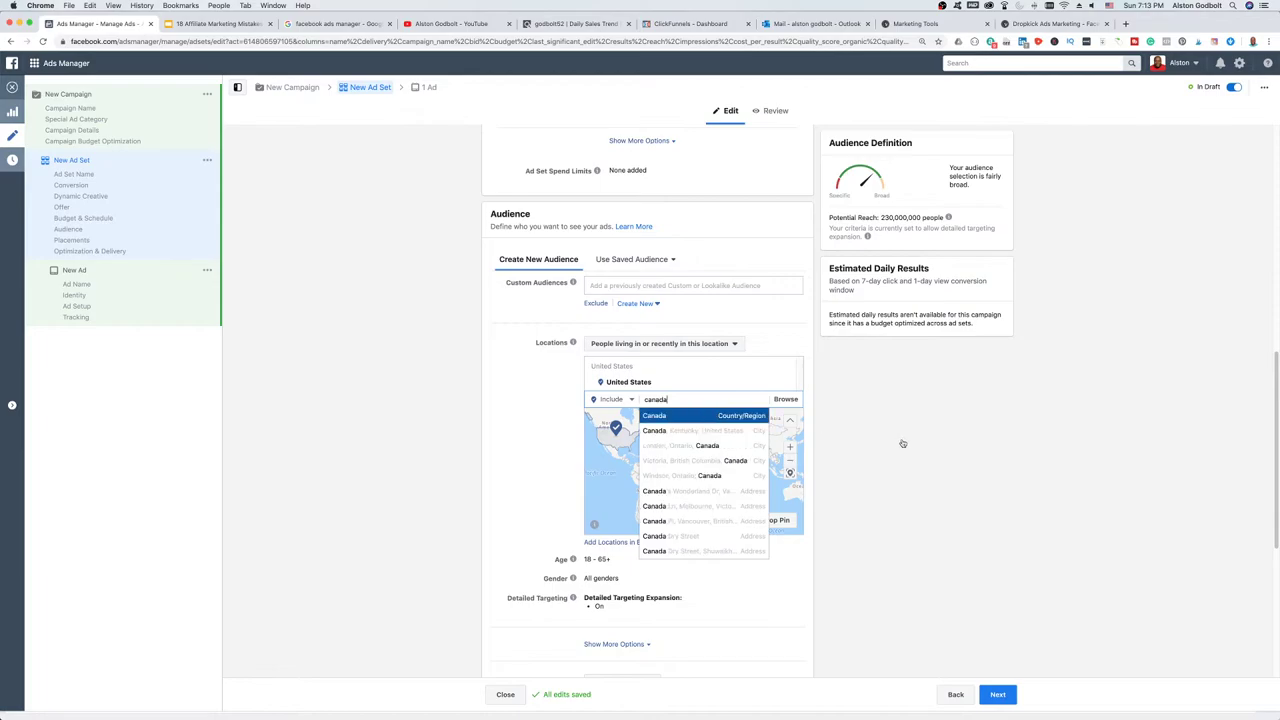
key(Return)
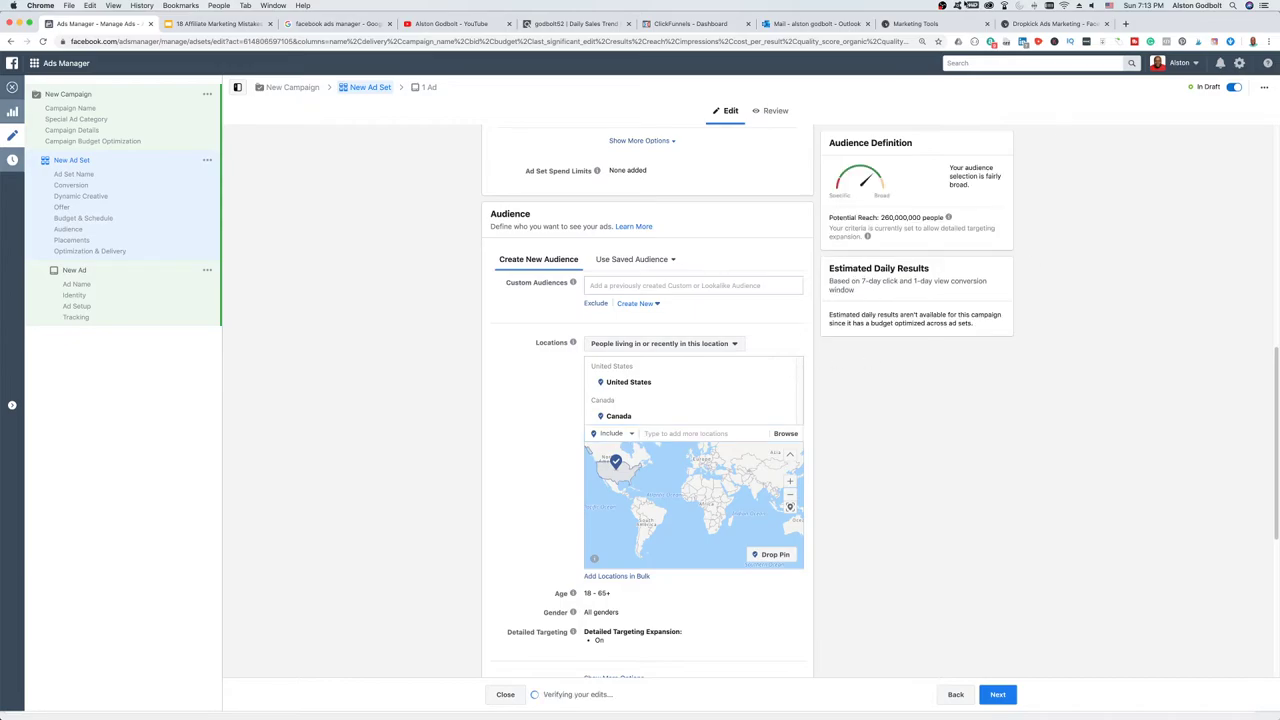
- Zoom in on the ad set page and look over its audience settings down to age, gender and detailed targeting
double_click(1204, 30)
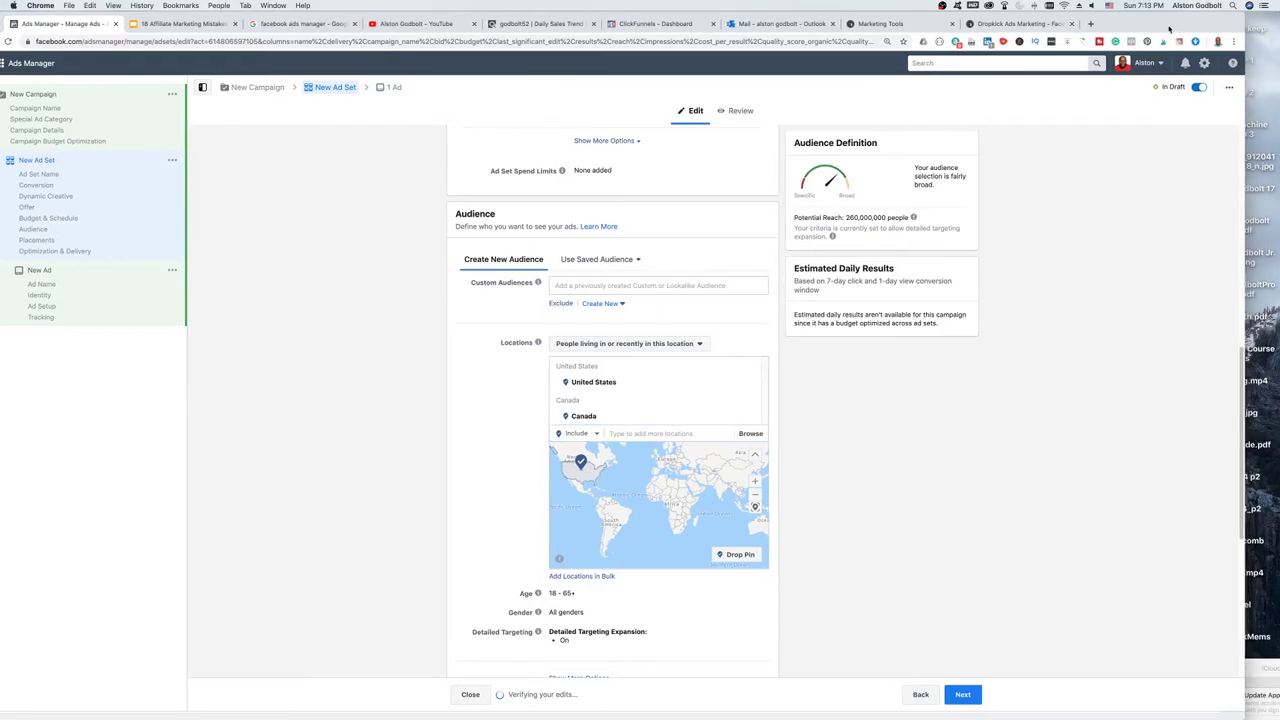
double_click(1169, 28)
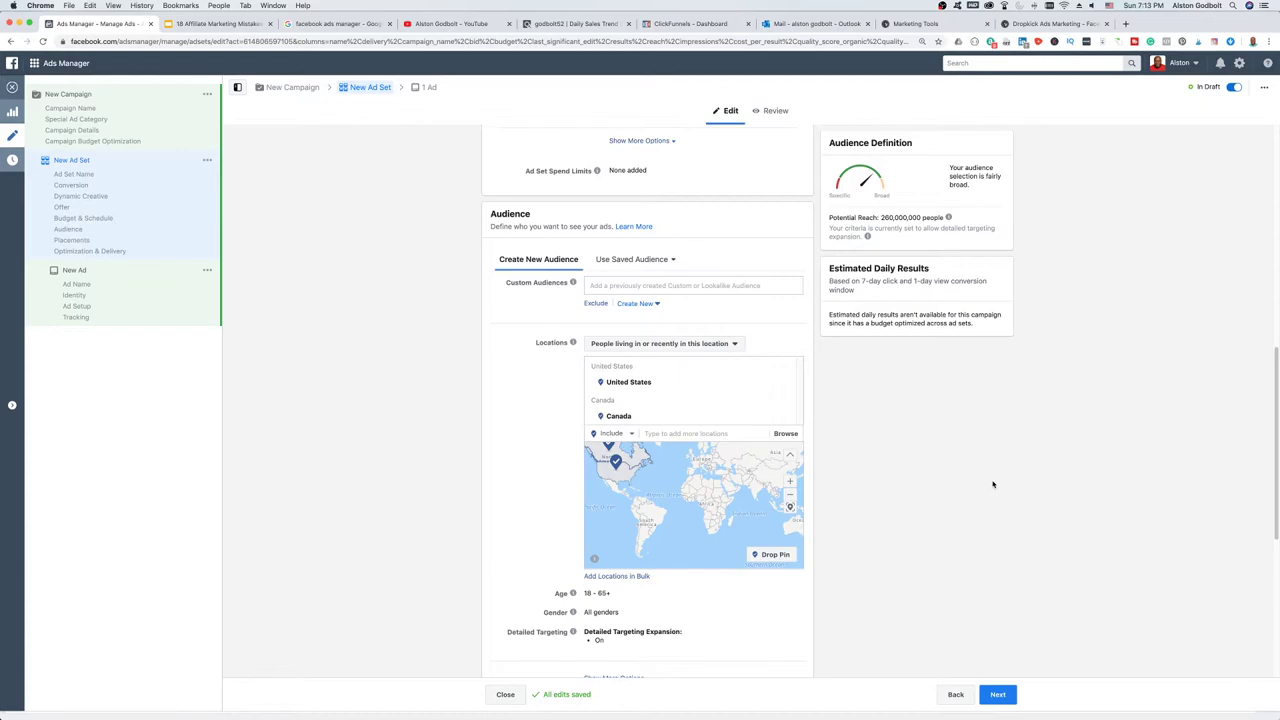
key(super+equal)
key(super+equal)
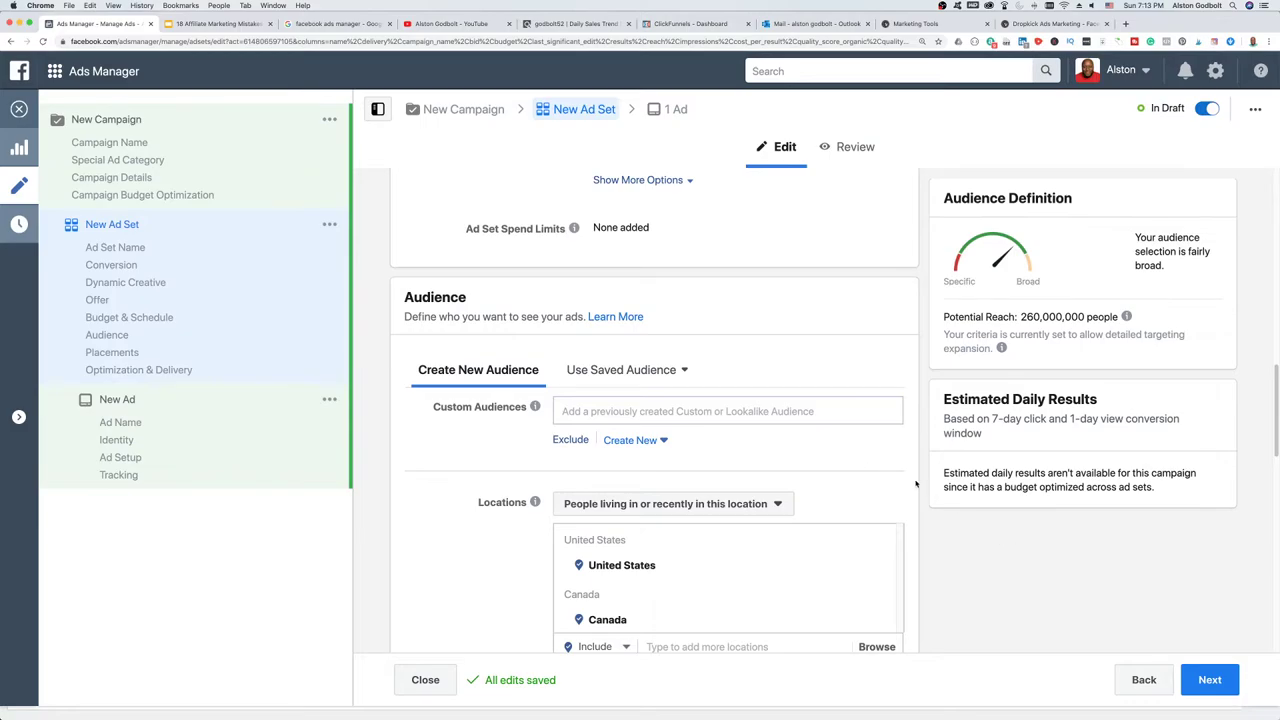
scroll(988, 489, down, 1)
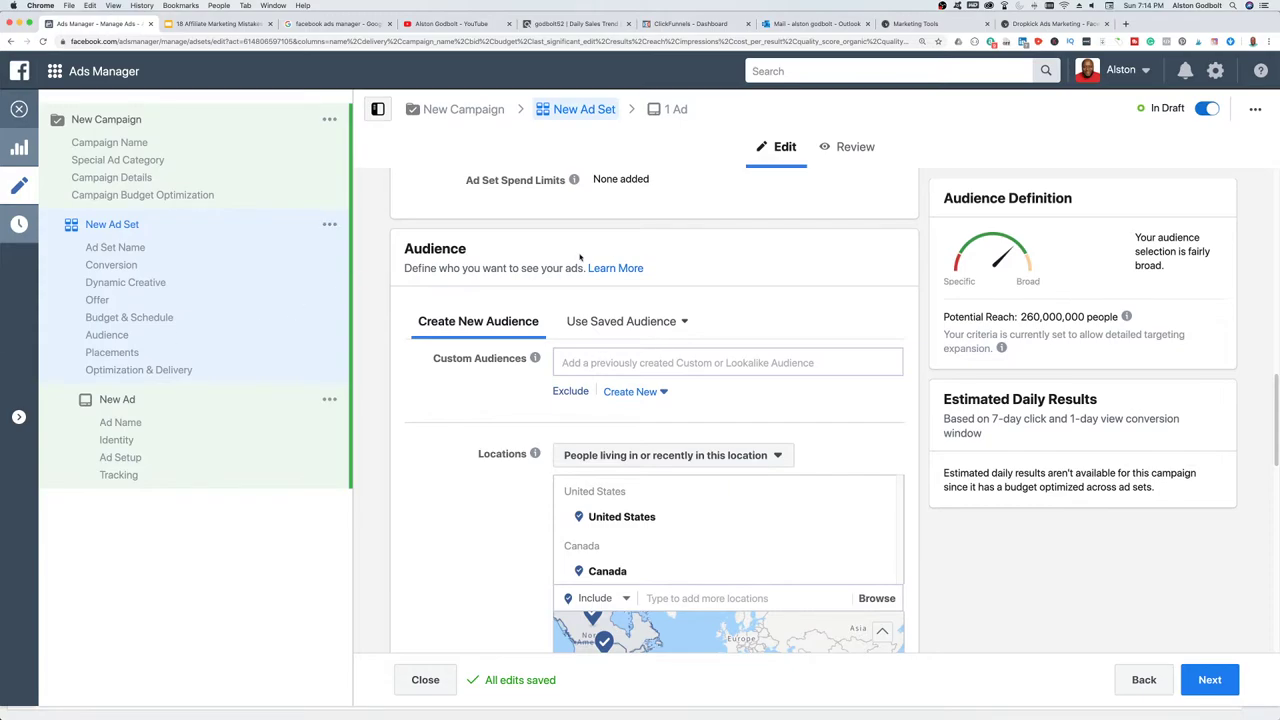
scroll(480, 428, down, 6)
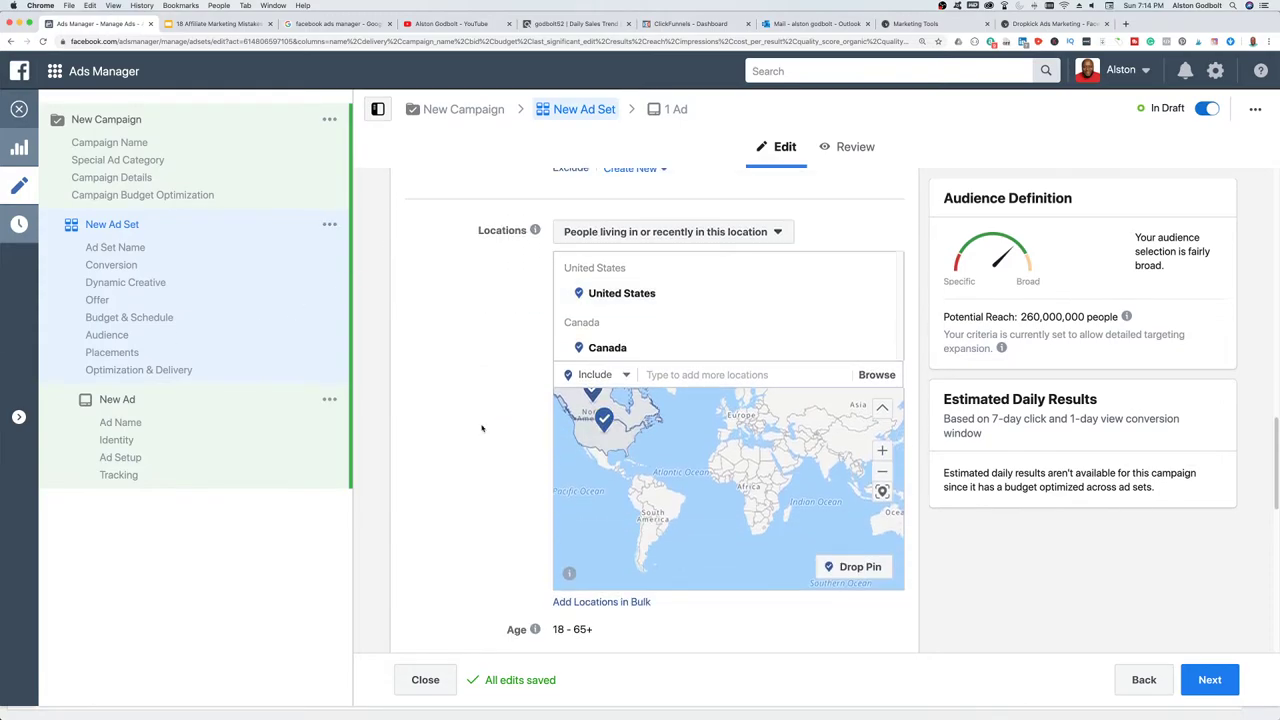
scroll(462, 425, down, 3)
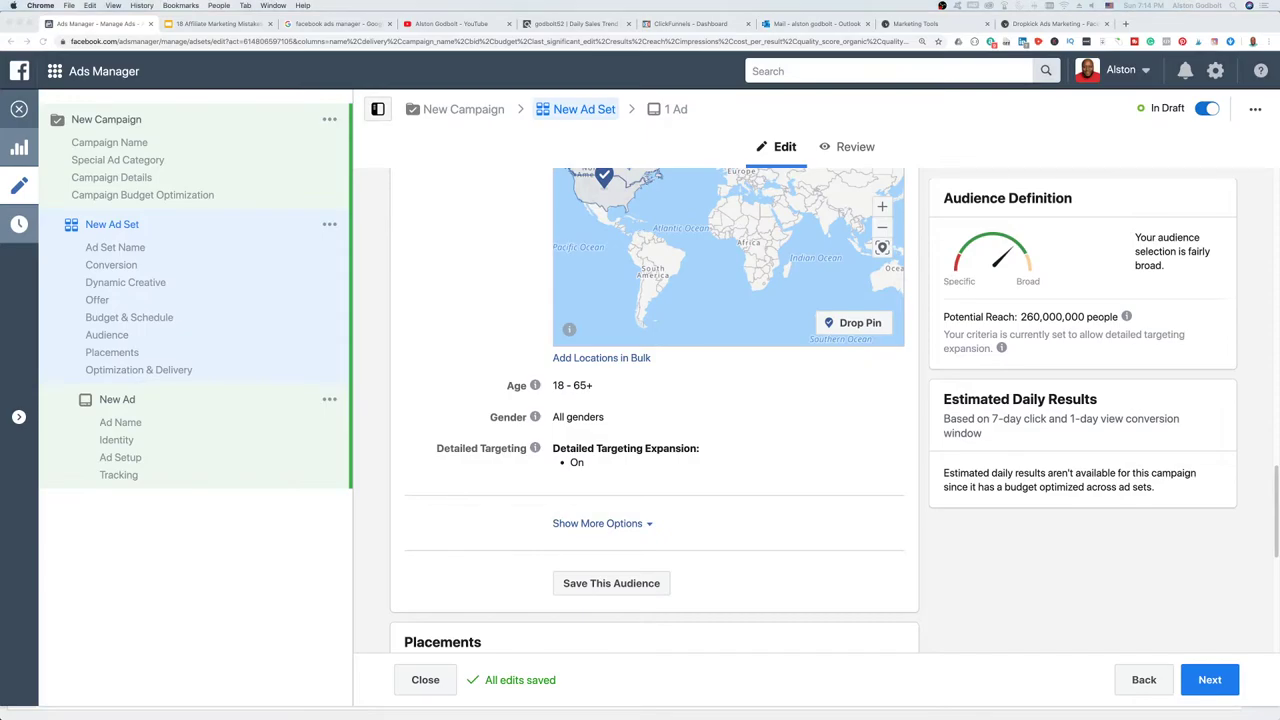
- Look up the recommended age range on the Teds Woodworking affiliate resources page and return to the ad set in Ads Manager
key(super+grave)
scroll(601, 328, down, 1)
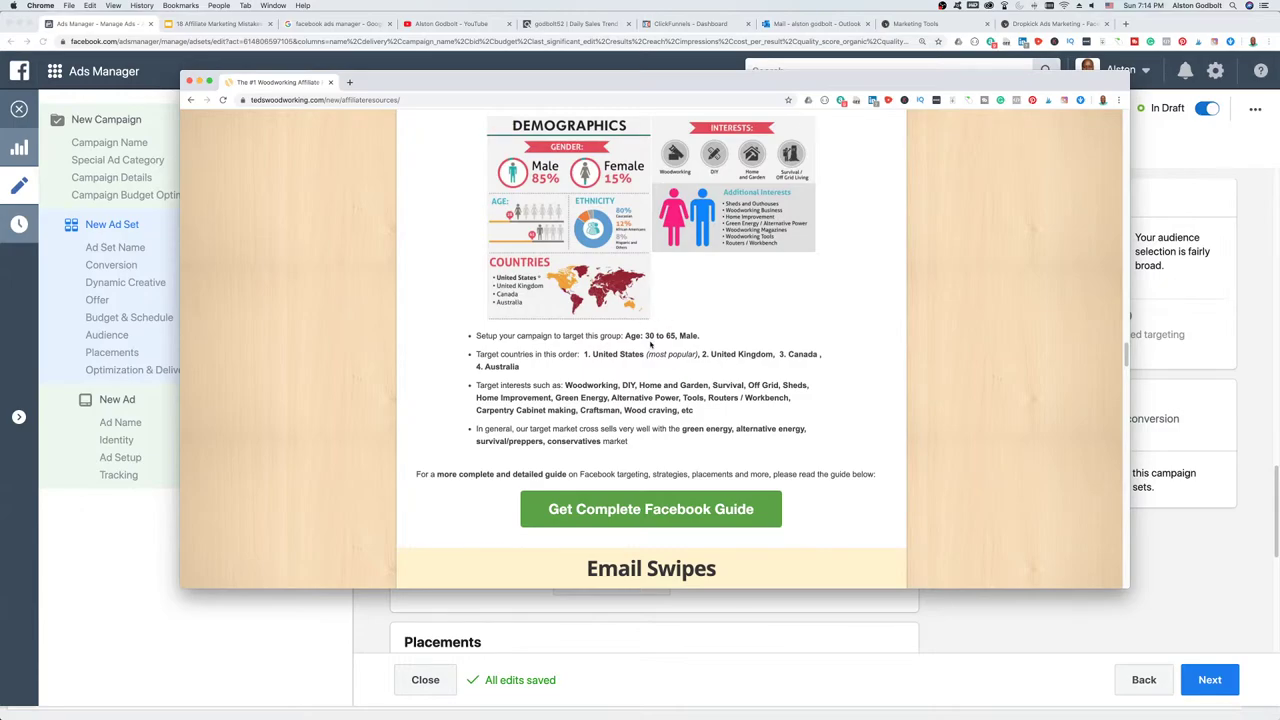
drag(645, 336, 681, 338)
click(1066, 628)
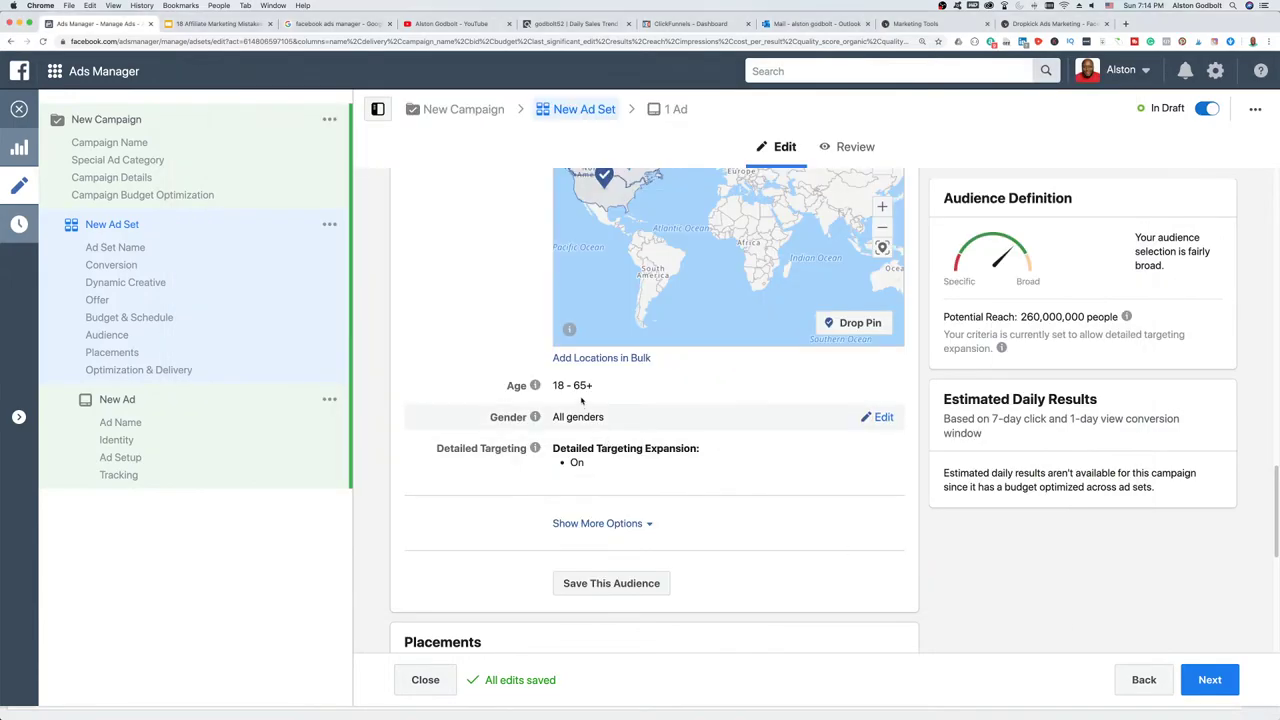
- Set the audience's age range to 30 through 64
click(882, 388)
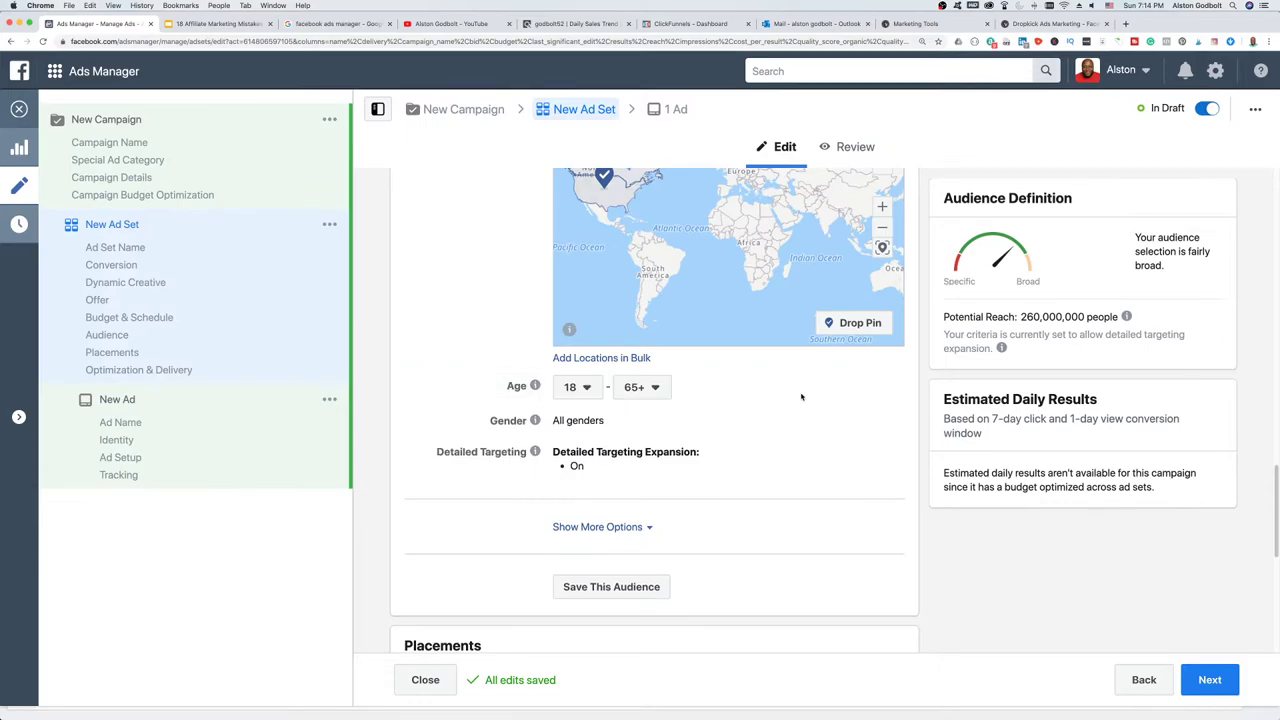
click(584, 393)
scroll(584, 537, down, 5)
scroll(589, 461, up, 2)
scroll(589, 461, up, 1)
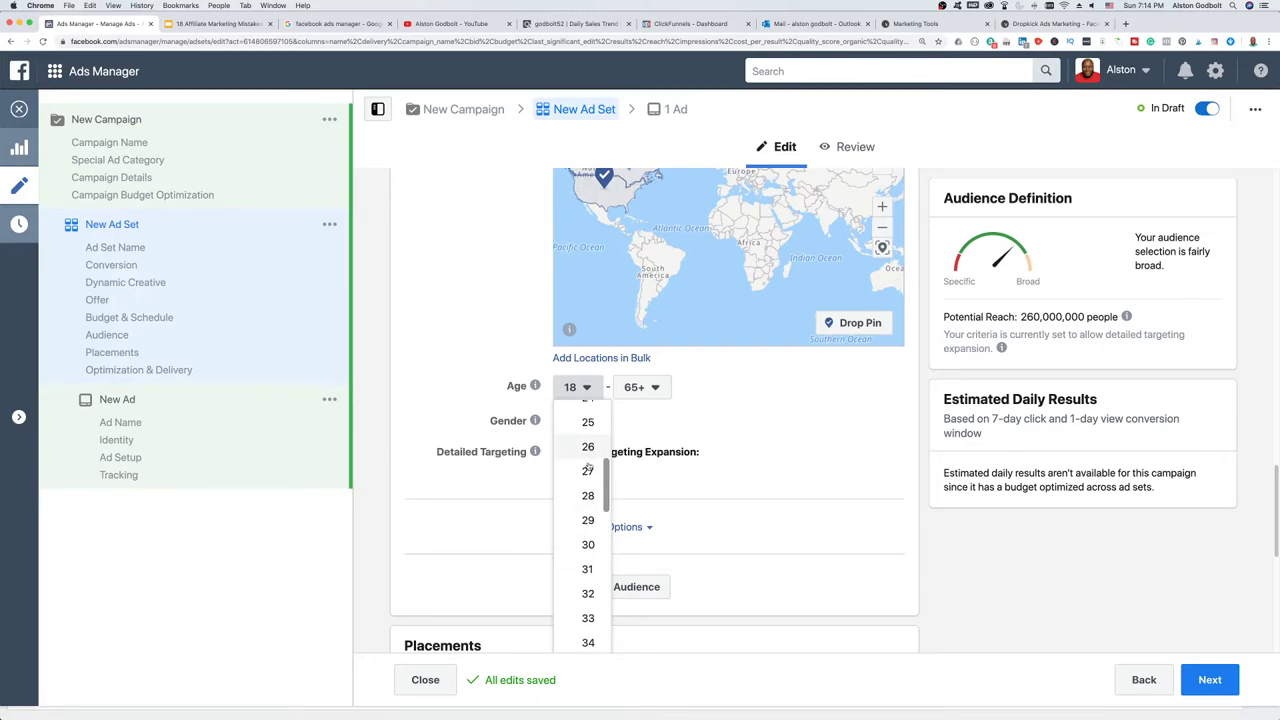
click(660, 389)
click(658, 389)
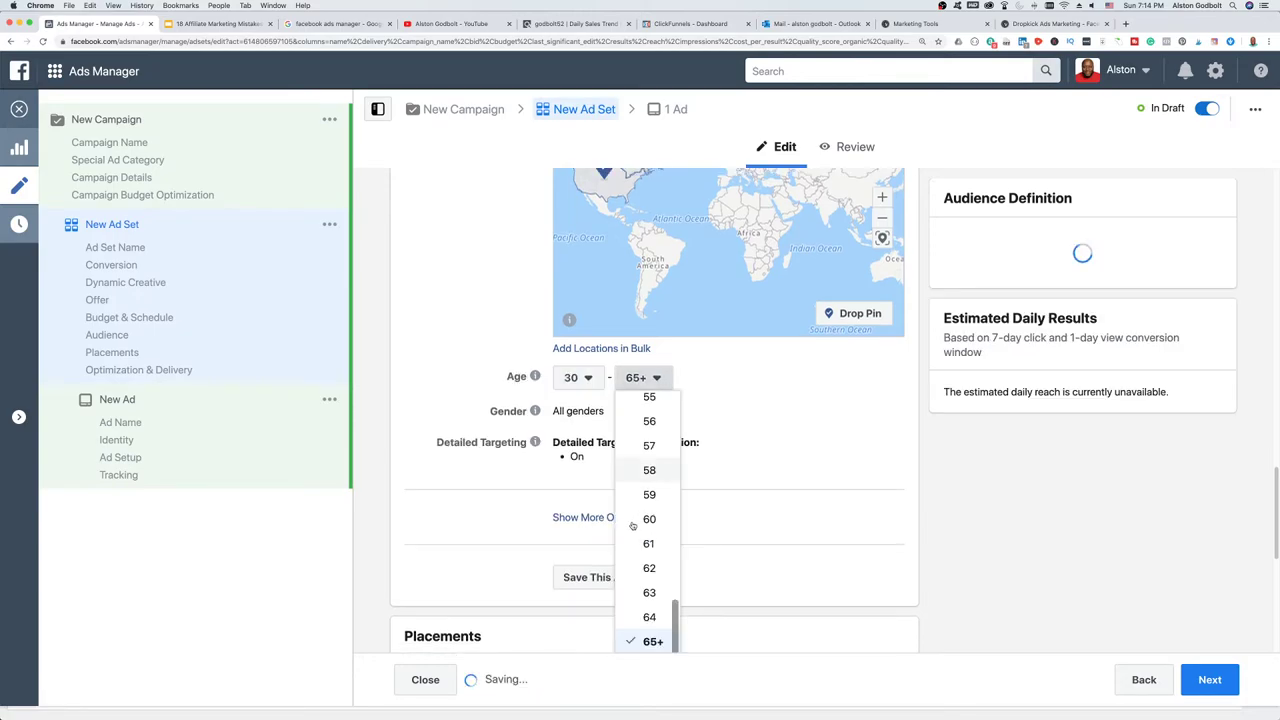
click(655, 617)
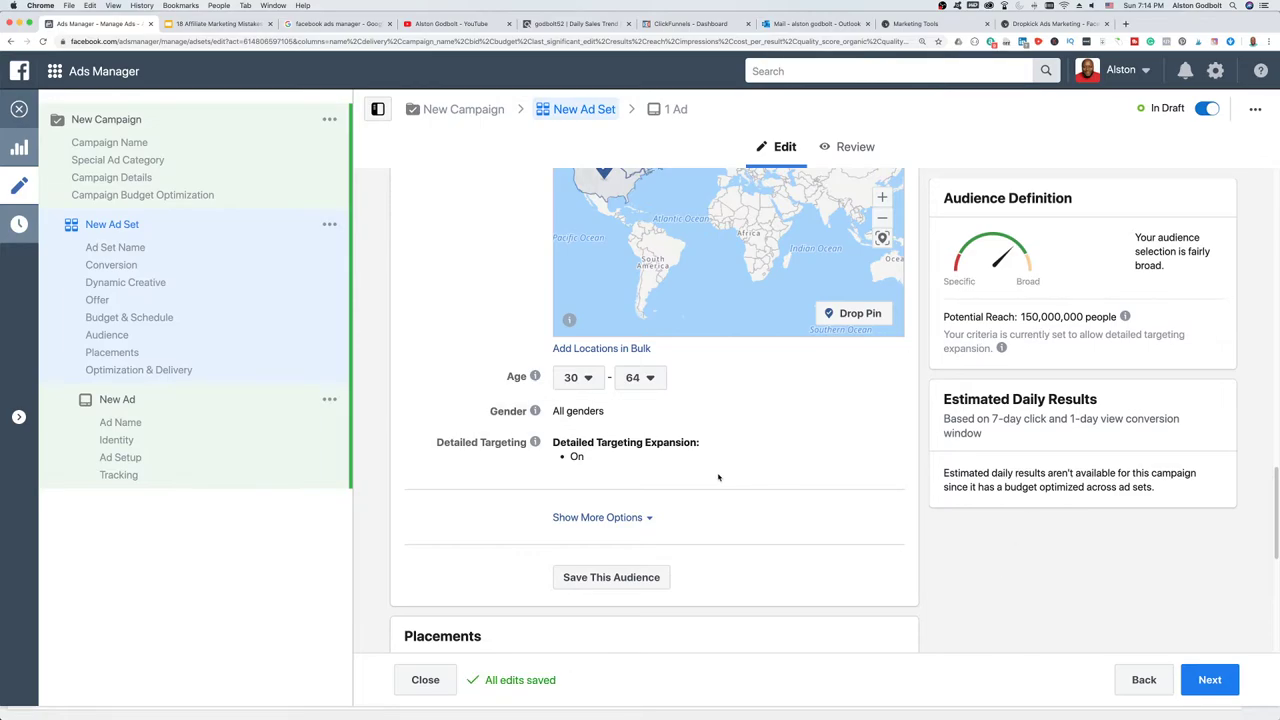
- Restrict the audience's gender to Men
scroll(718, 477, down, 1)
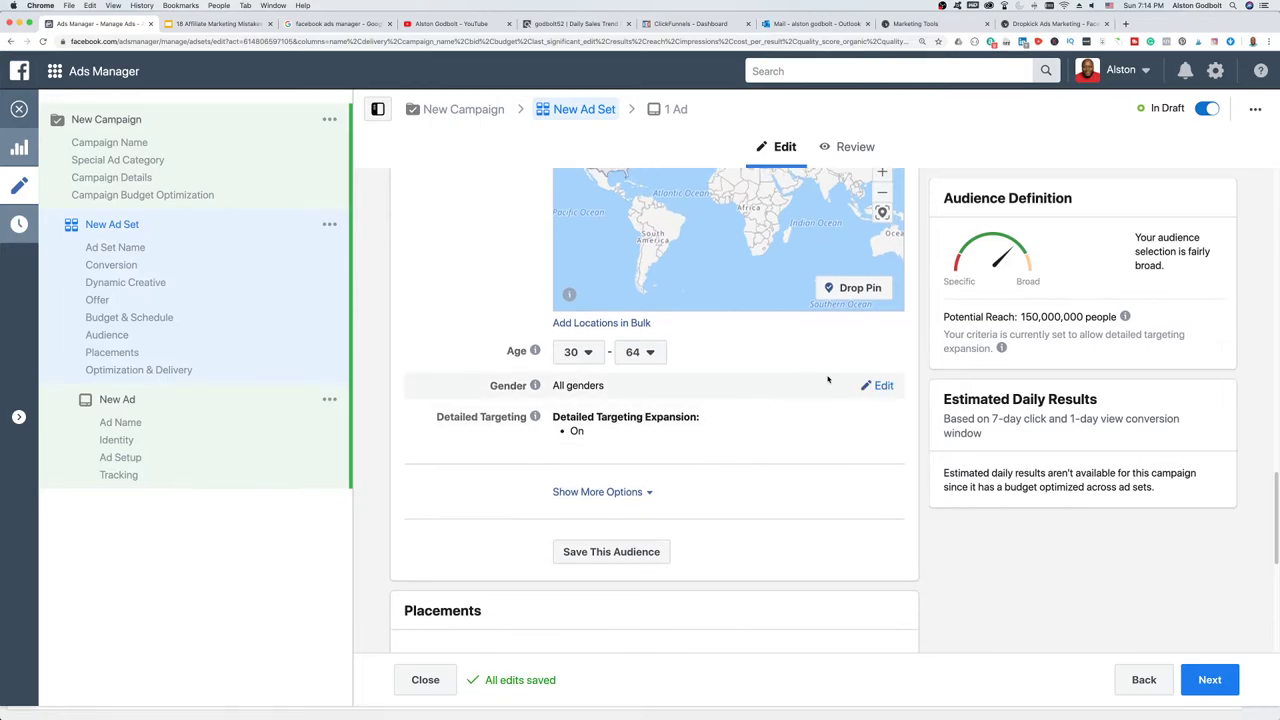
click(882, 386)
click(607, 389)
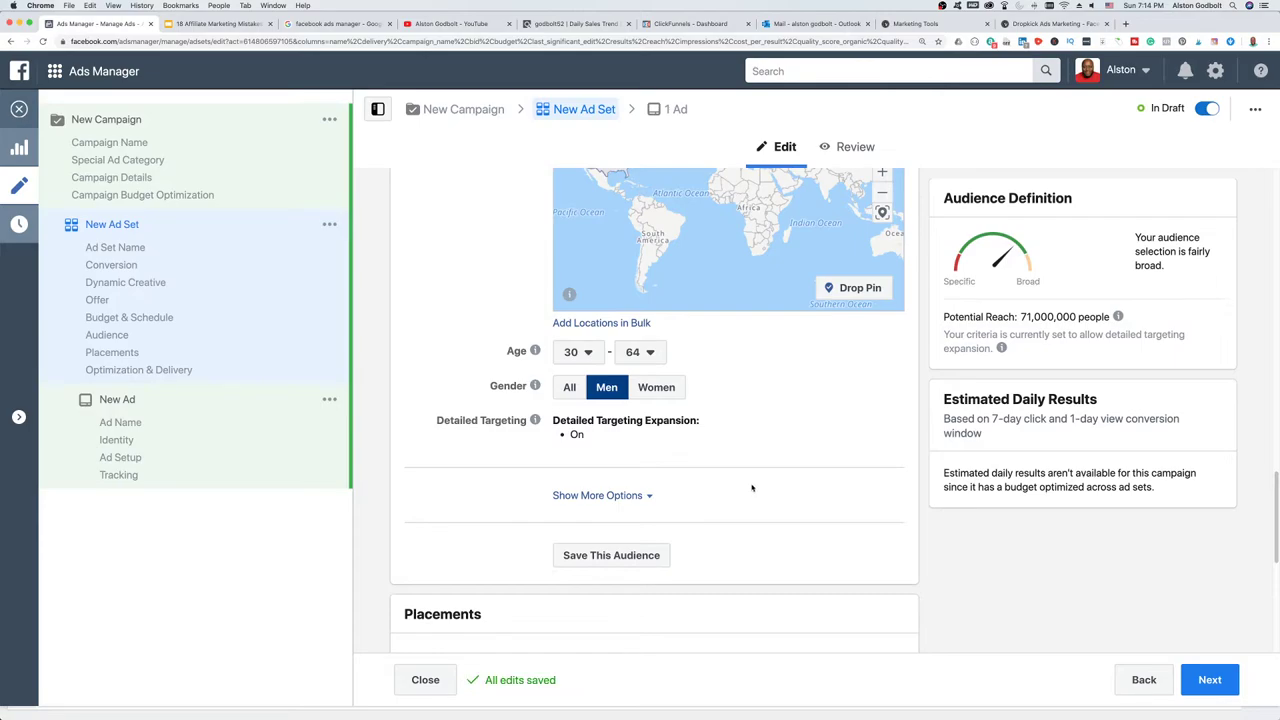
scroll(752, 488, down, 2)
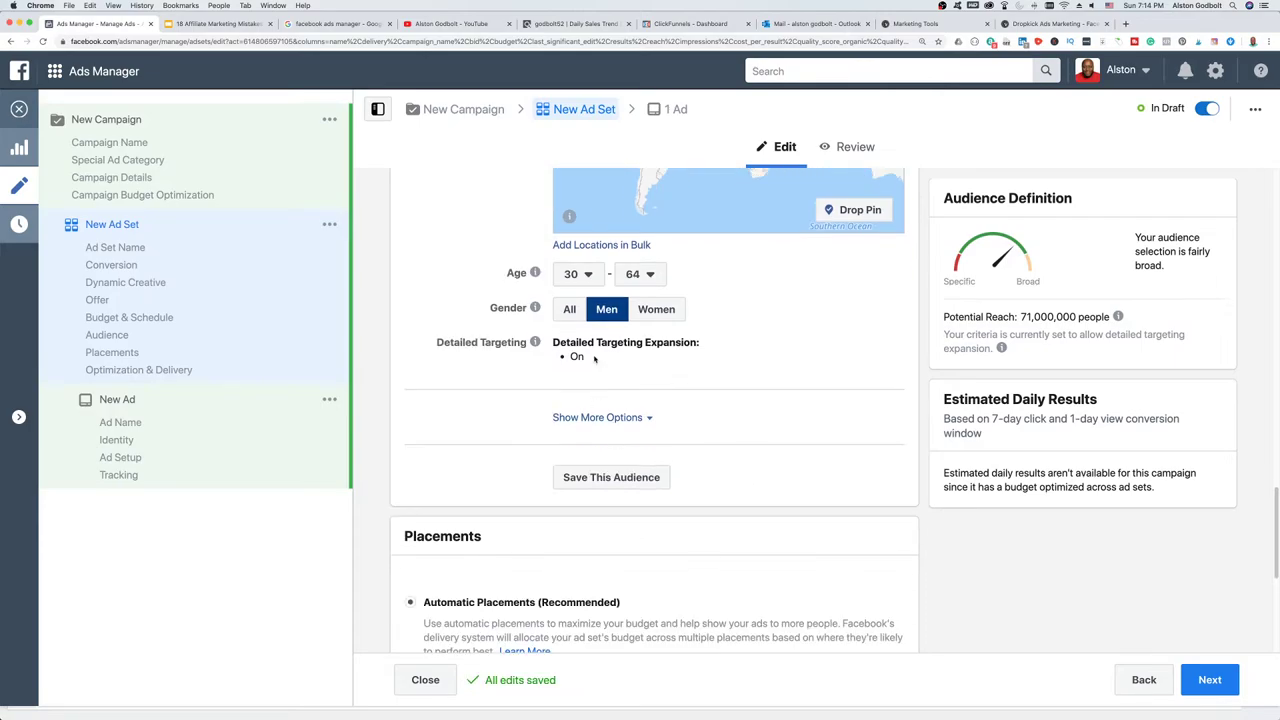
- Expand the additional audience options and restrict the audience's languages to English (All)
scroll(683, 422, down, 2)
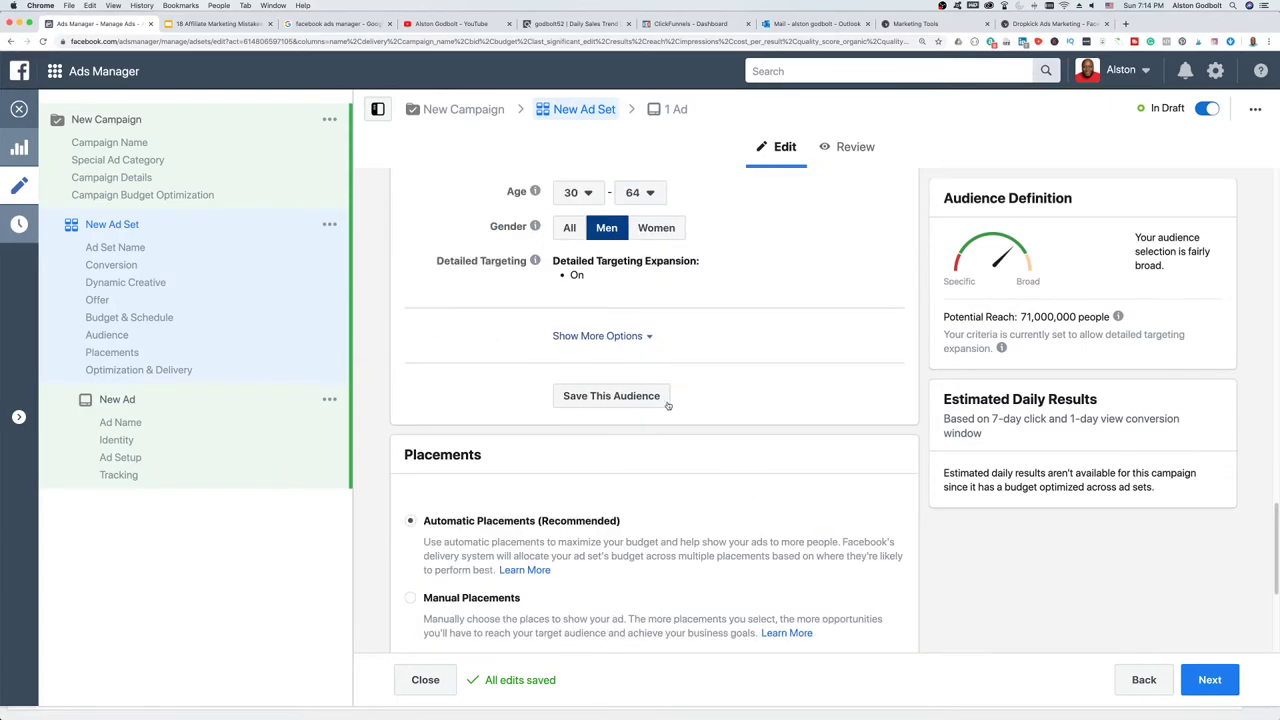
click(646, 338)
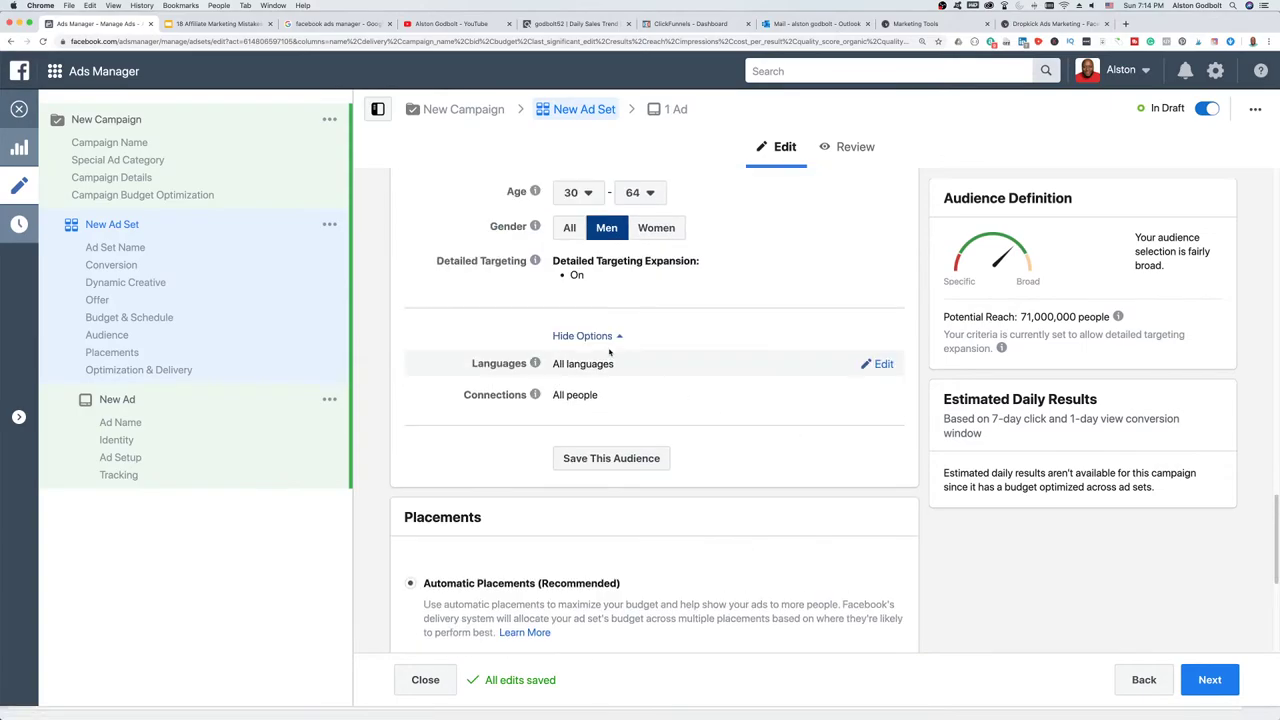
click(884, 365)
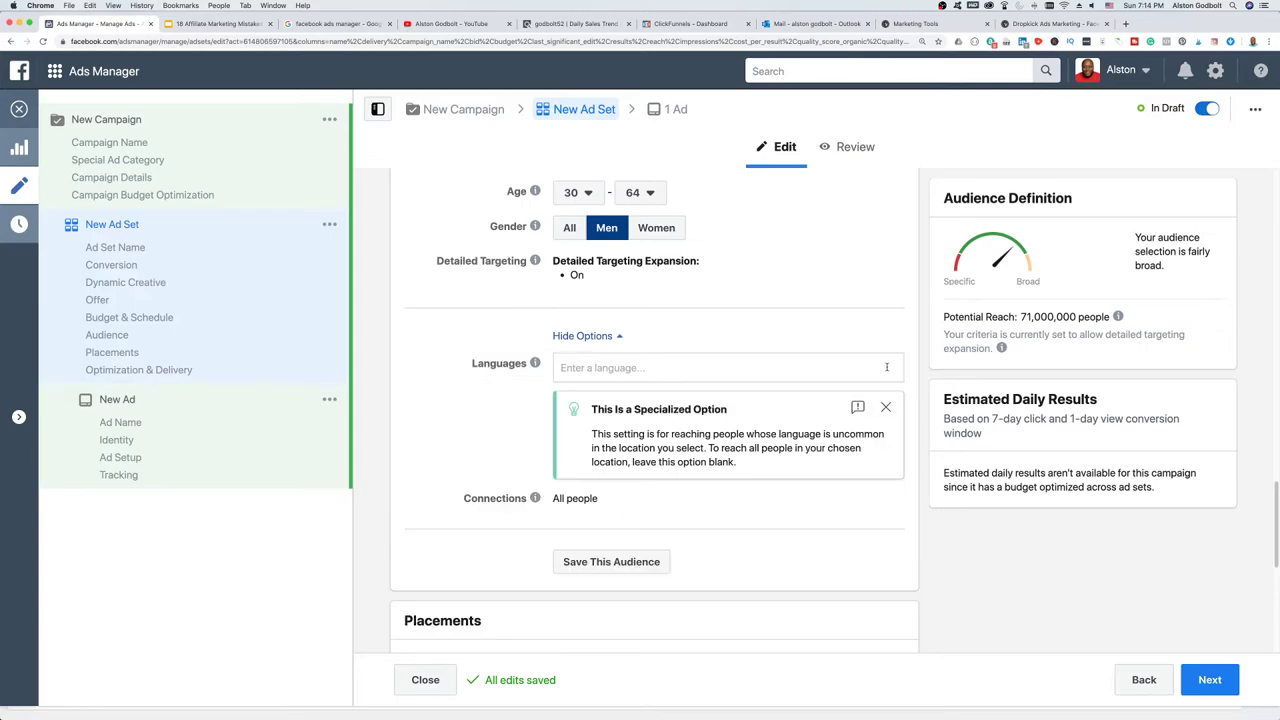
click(745, 365)
text(english)
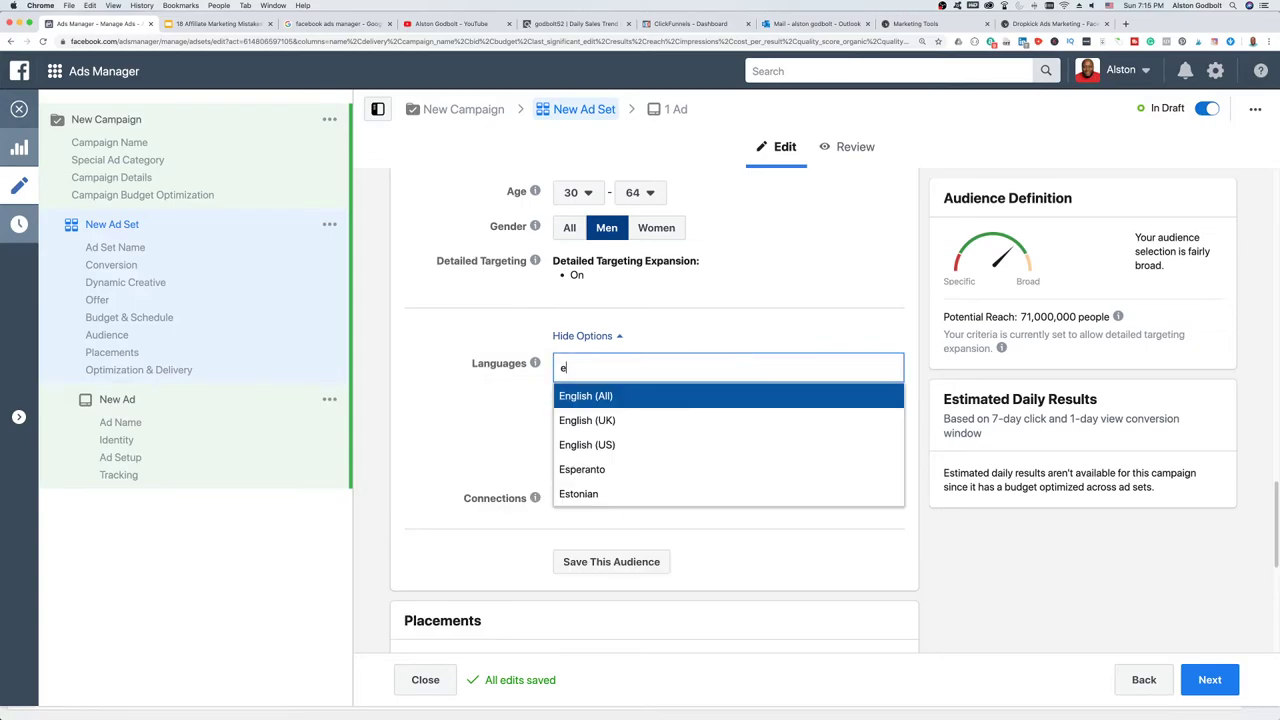
click(676, 401)
- Switch the ad set from automatic to Manual Placements
scroll(740, 470, down, 2)
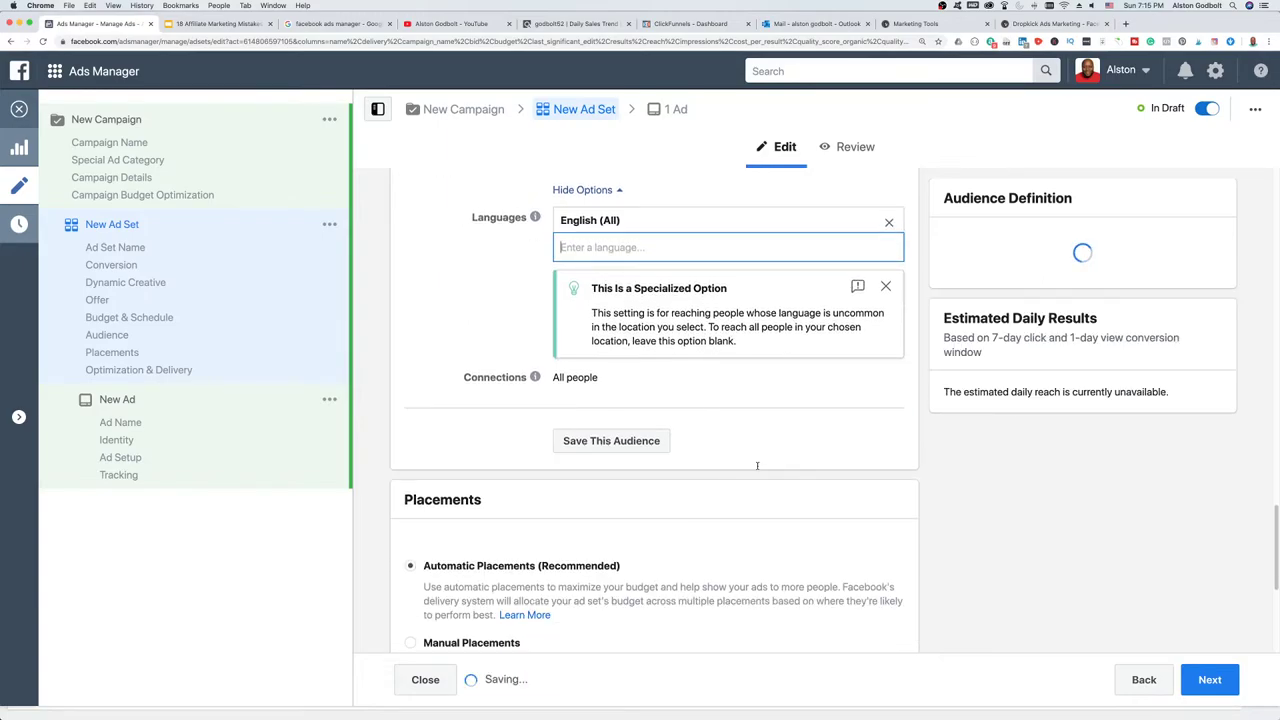
scroll(619, 439, down, 4)
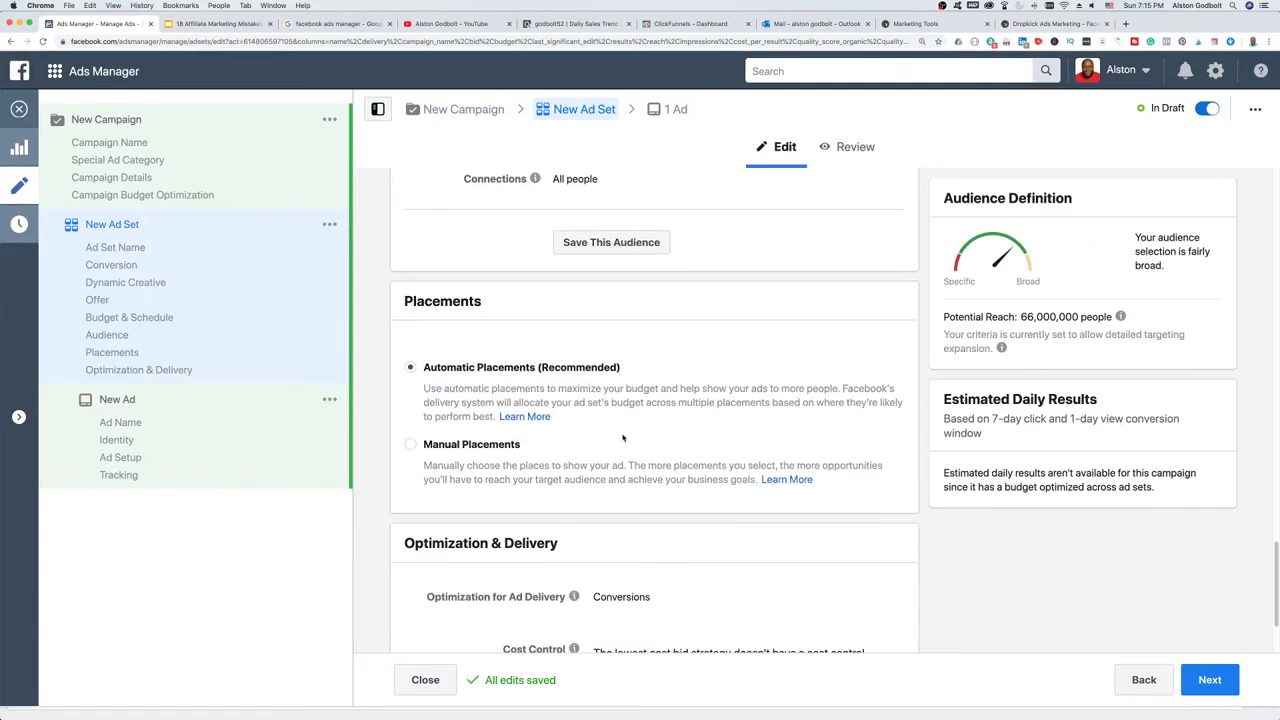
scroll(630, 425, down, 2)
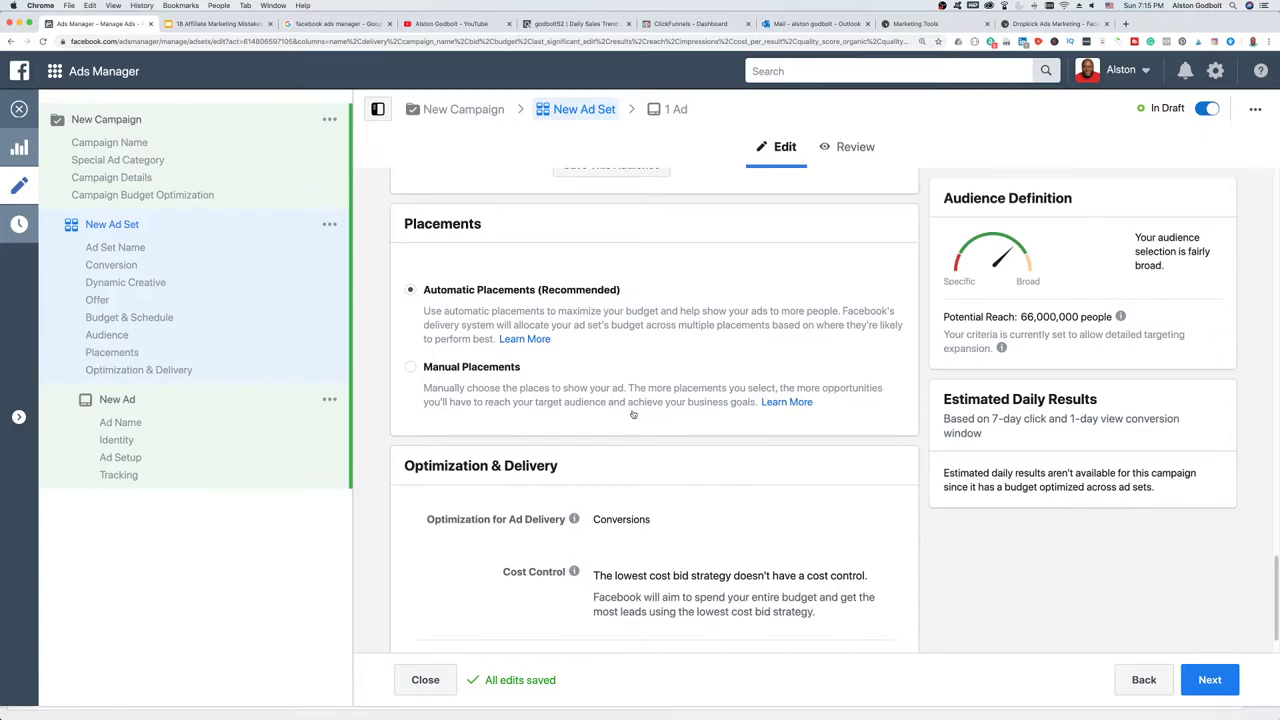
click(410, 369)
- Open the audience's detailed targeting settings for editing
scroll(726, 385, up, 8)
scroll(724, 388, up, 4)
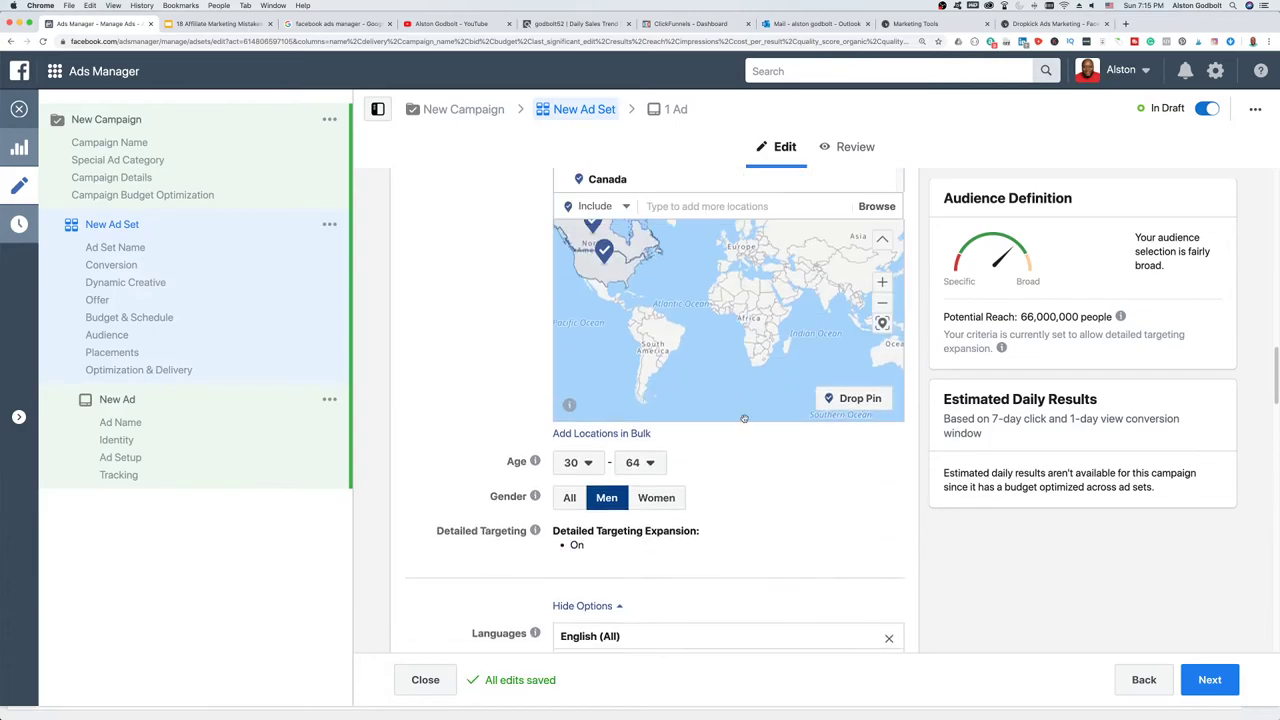
scroll(850, 510, down, 1)
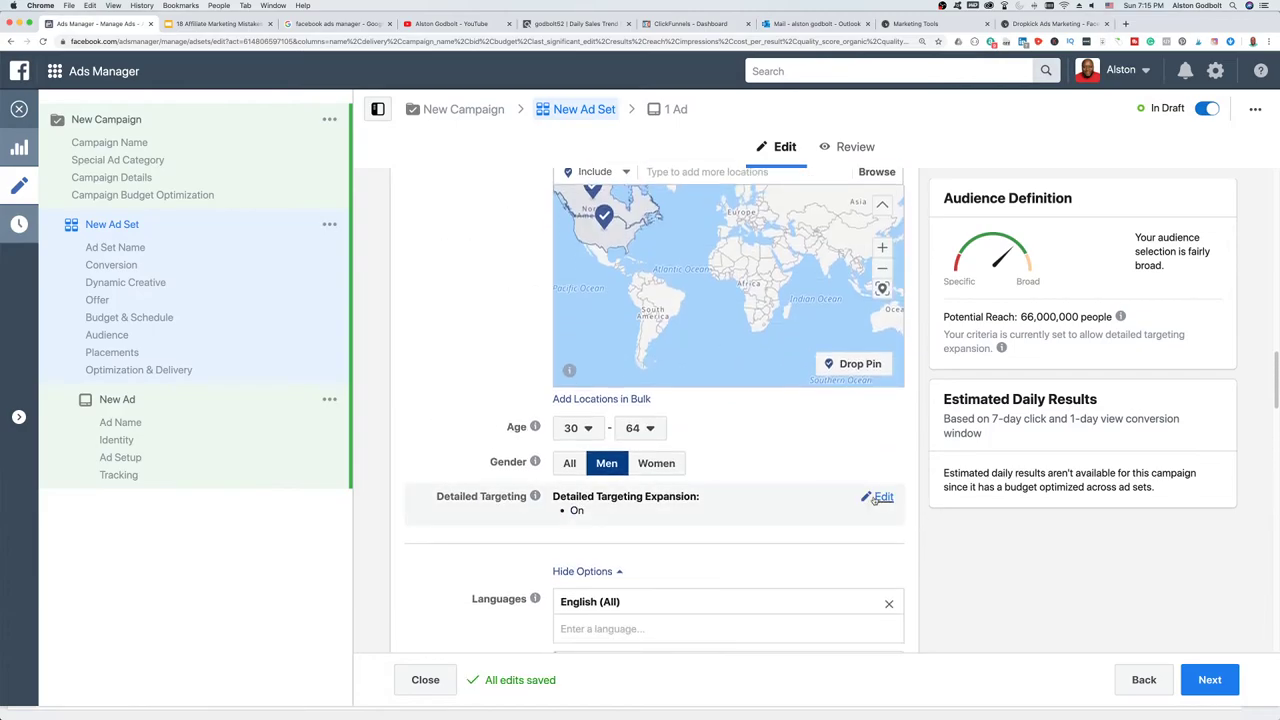
click(874, 498)
scroll(768, 404, down, 3)
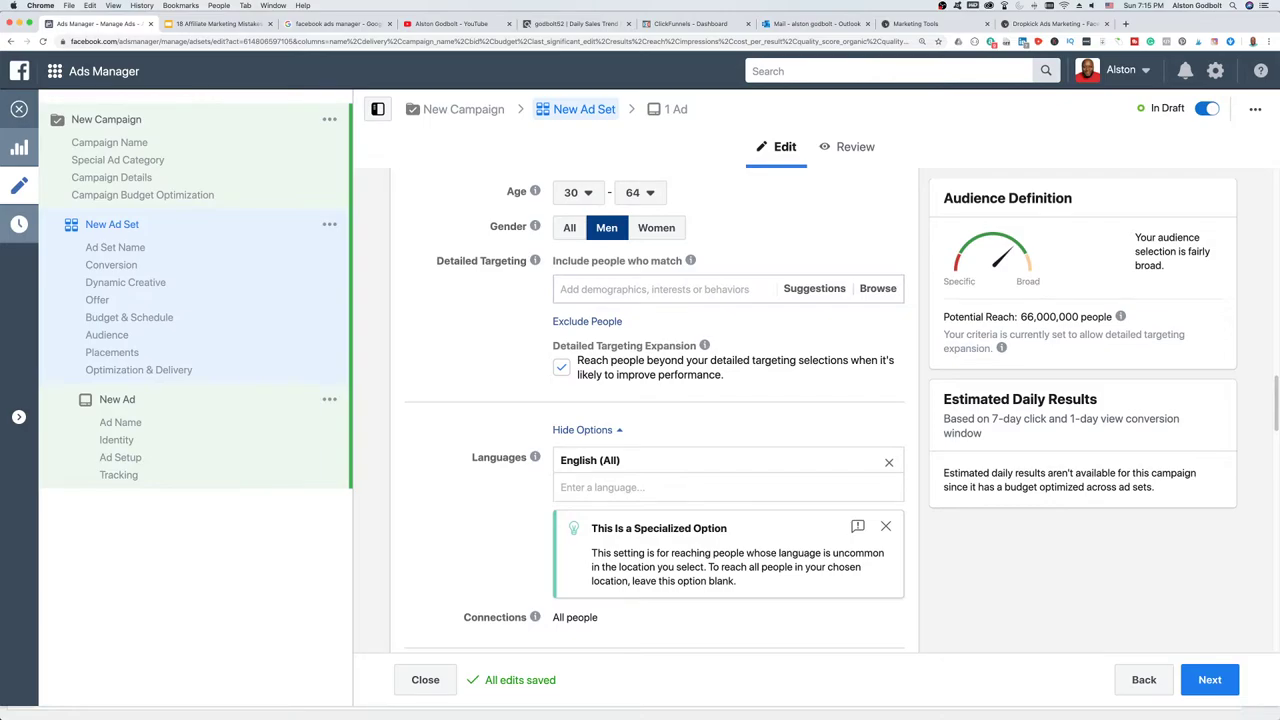
- Look up the target interests on the Teds Woodworking affiliate resources page and copy "Woodworking" from the list
key(super+grave)
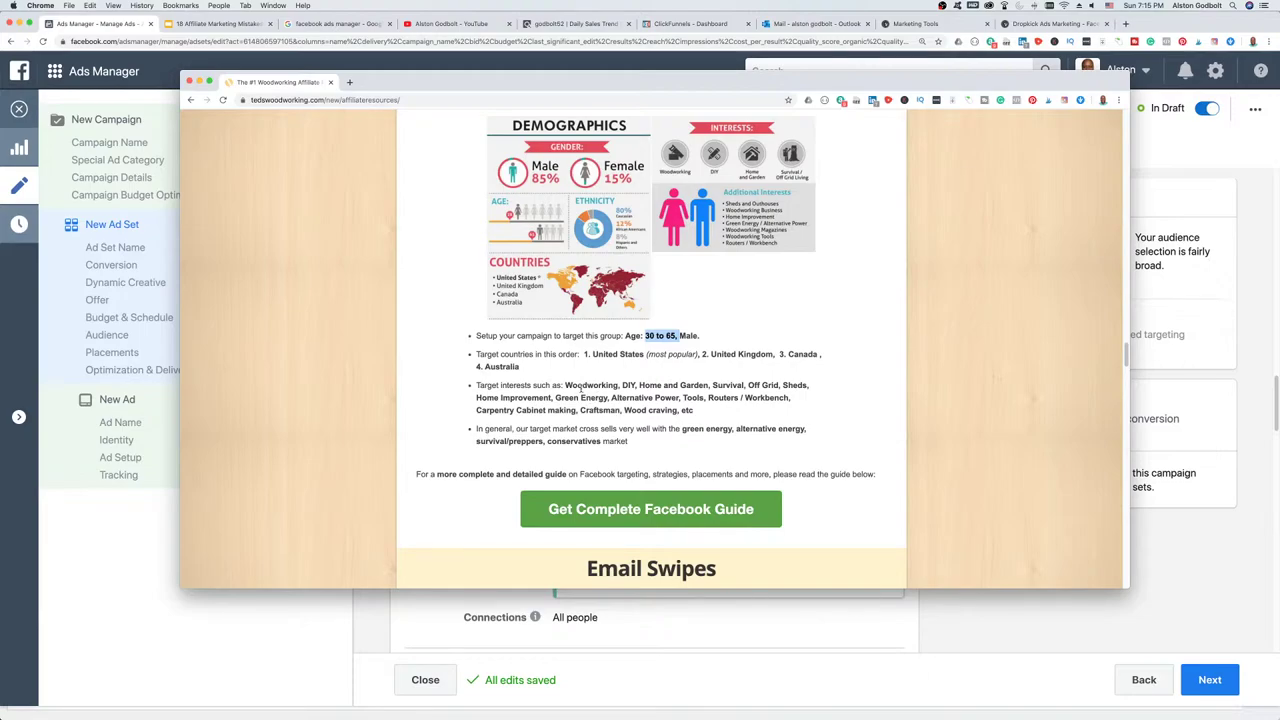
drag(565, 385, 693, 410)
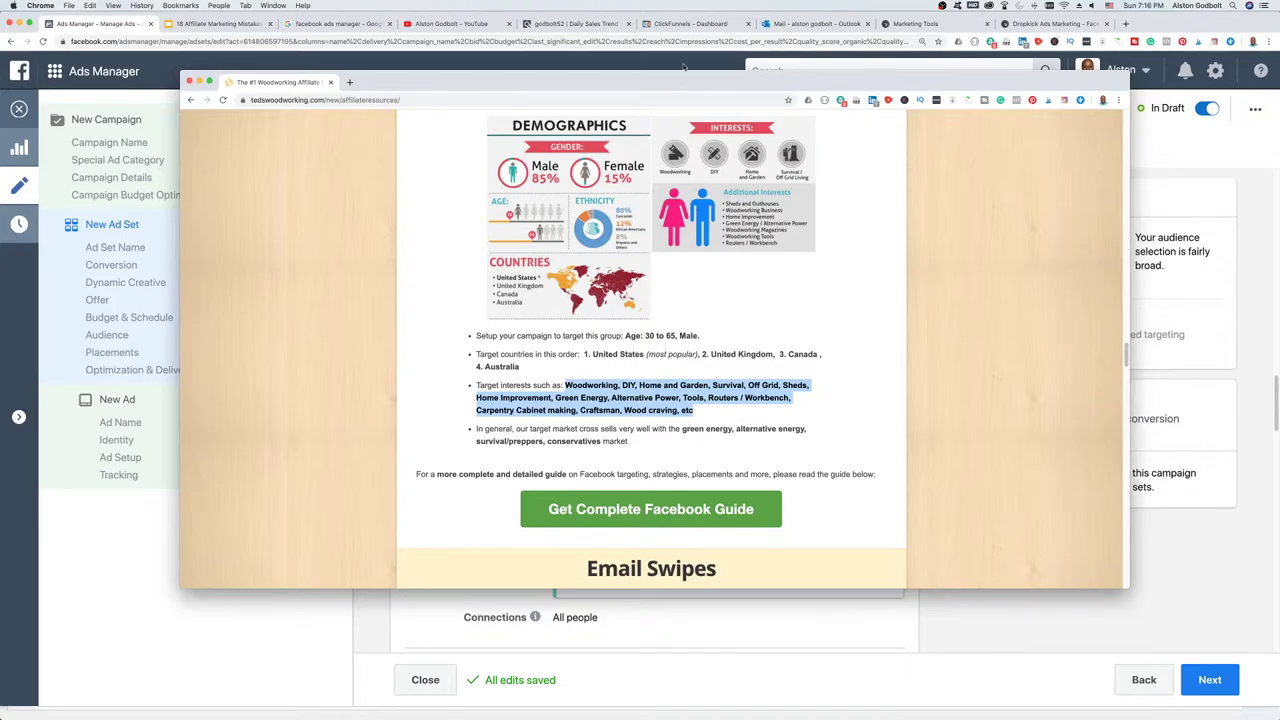
click(624, 398)
double_click(600, 386)
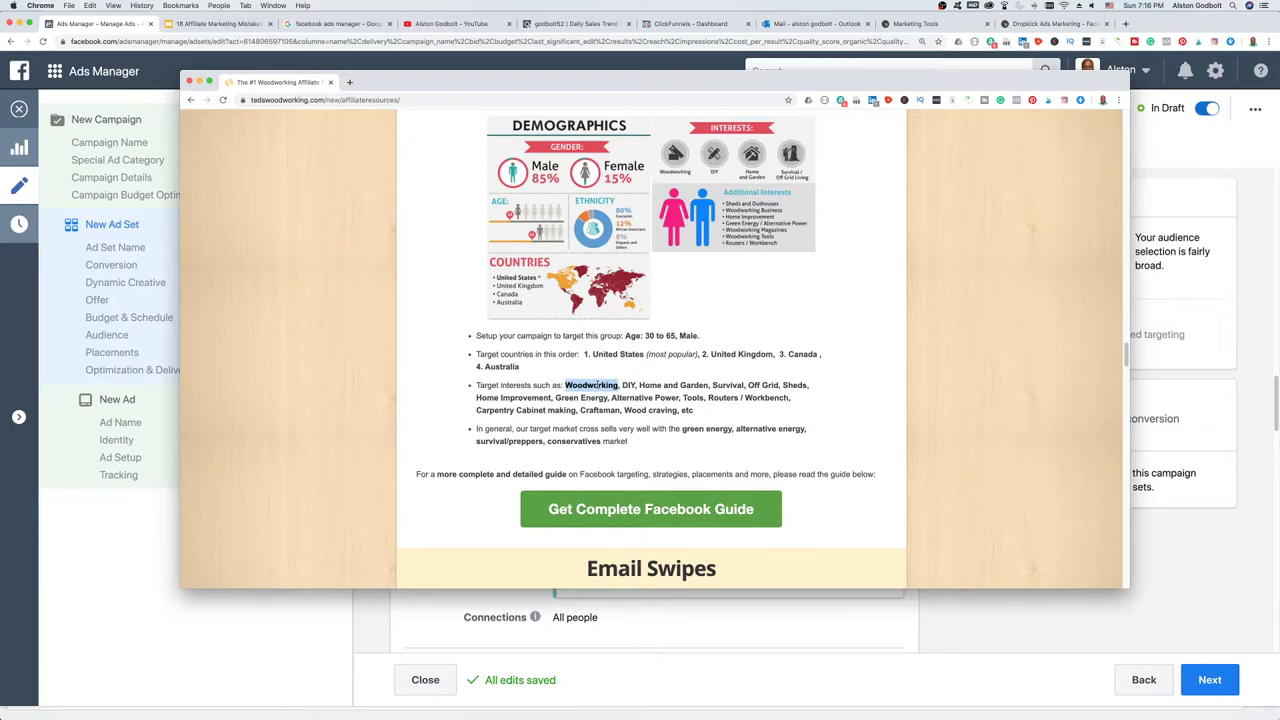
right_click(600, 385)
click(618, 406)
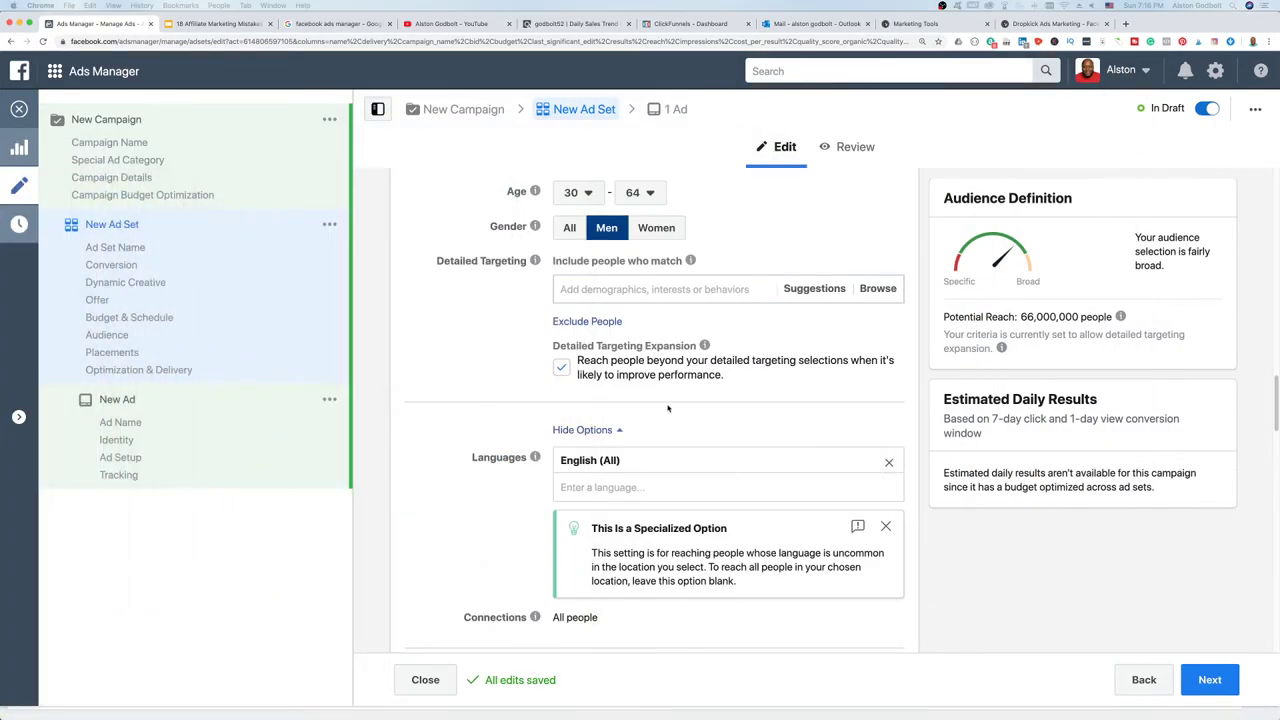
- Return to Ads Manager and add the copied term Woodworking as an interest in the audience's detailed targeting
click(598, 289)
key(super+v)
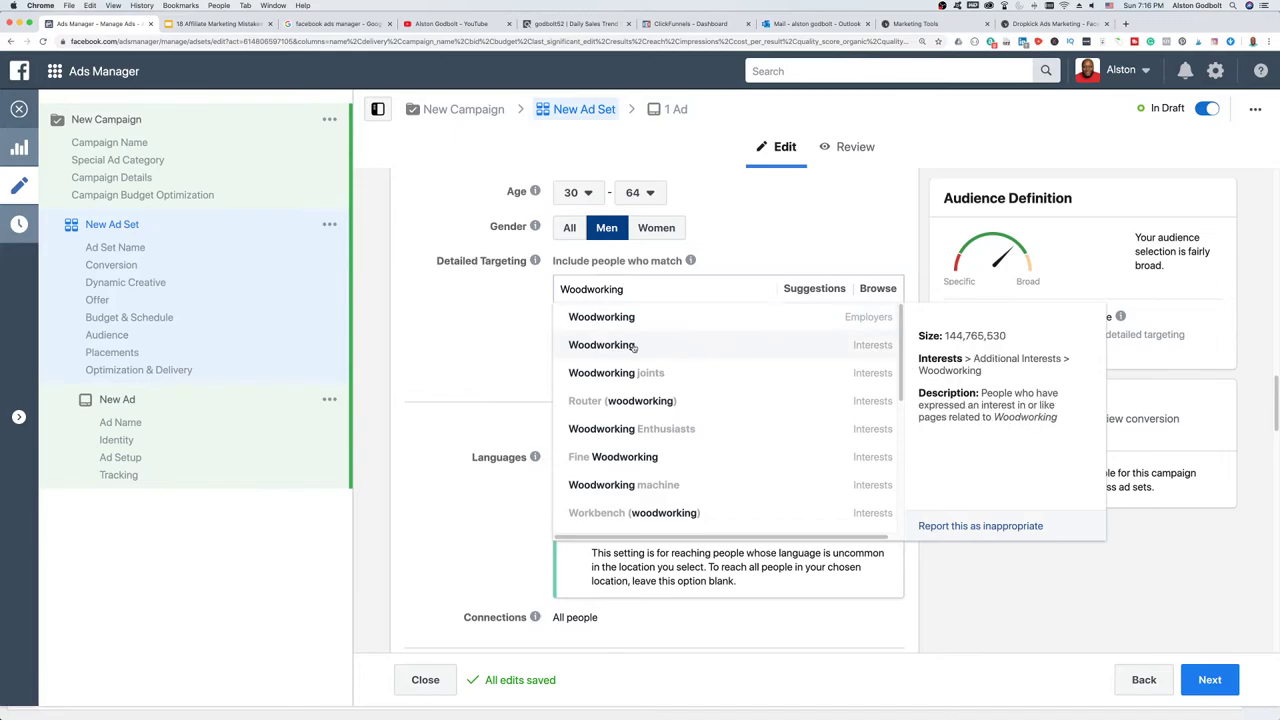
click(633, 346)
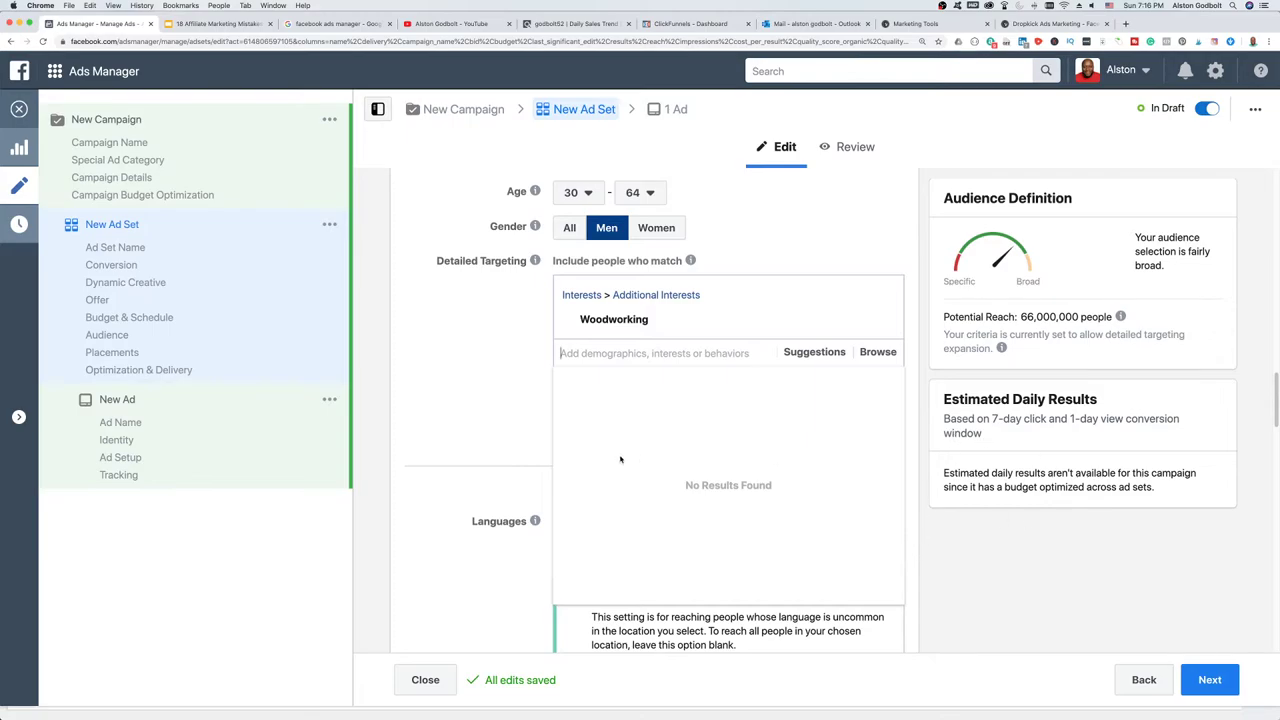
click(486, 391)
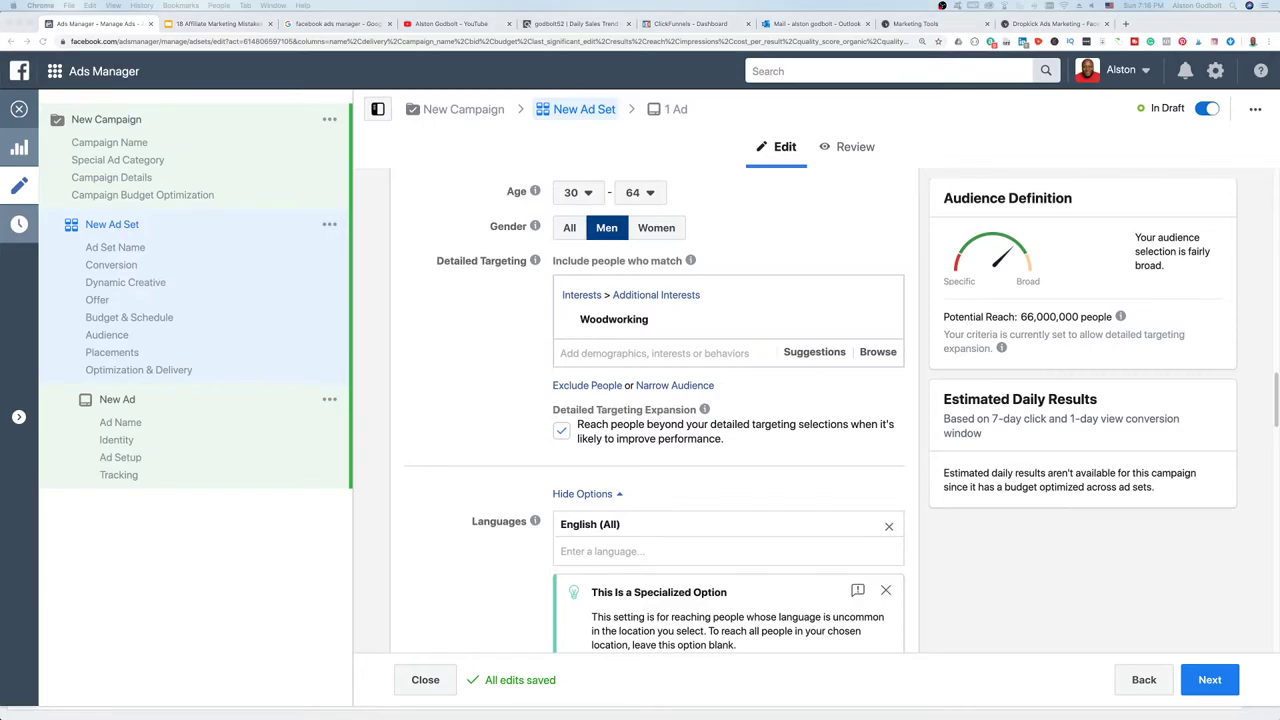
- Narrow the audience to people who must also match the SURVIVAL interest
click(650, 386)
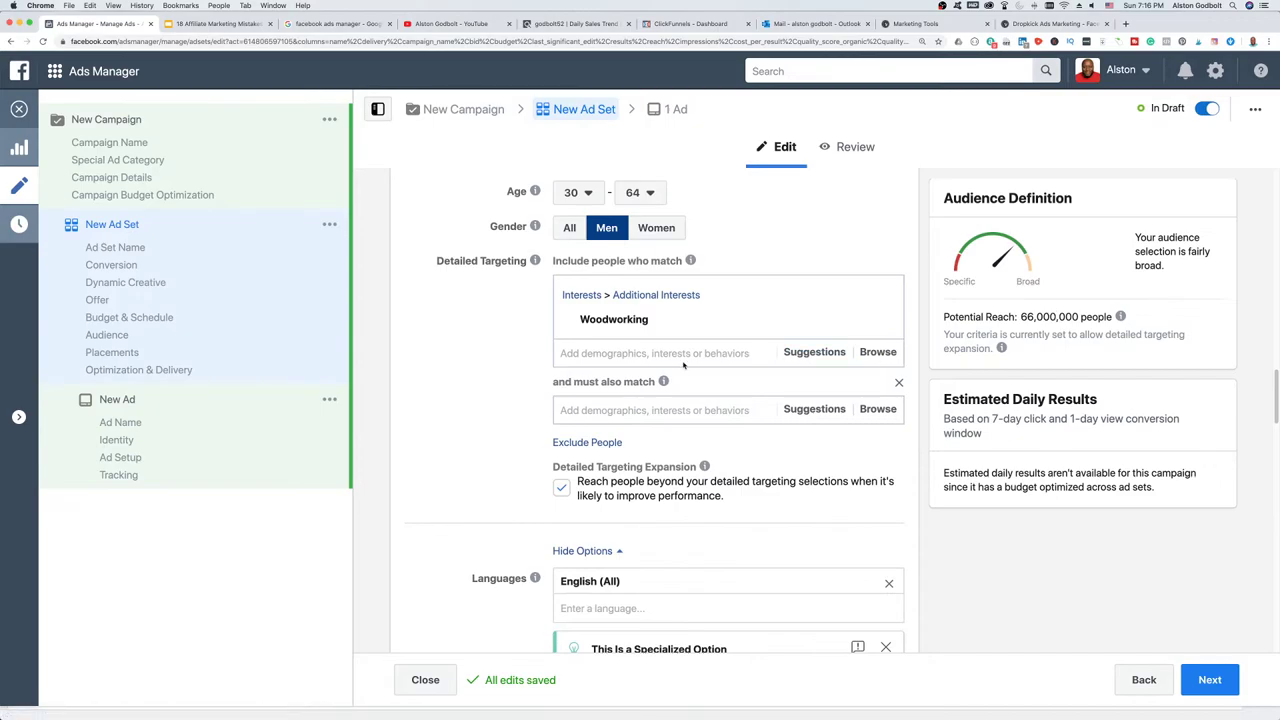
click(634, 407)
text(Survival)
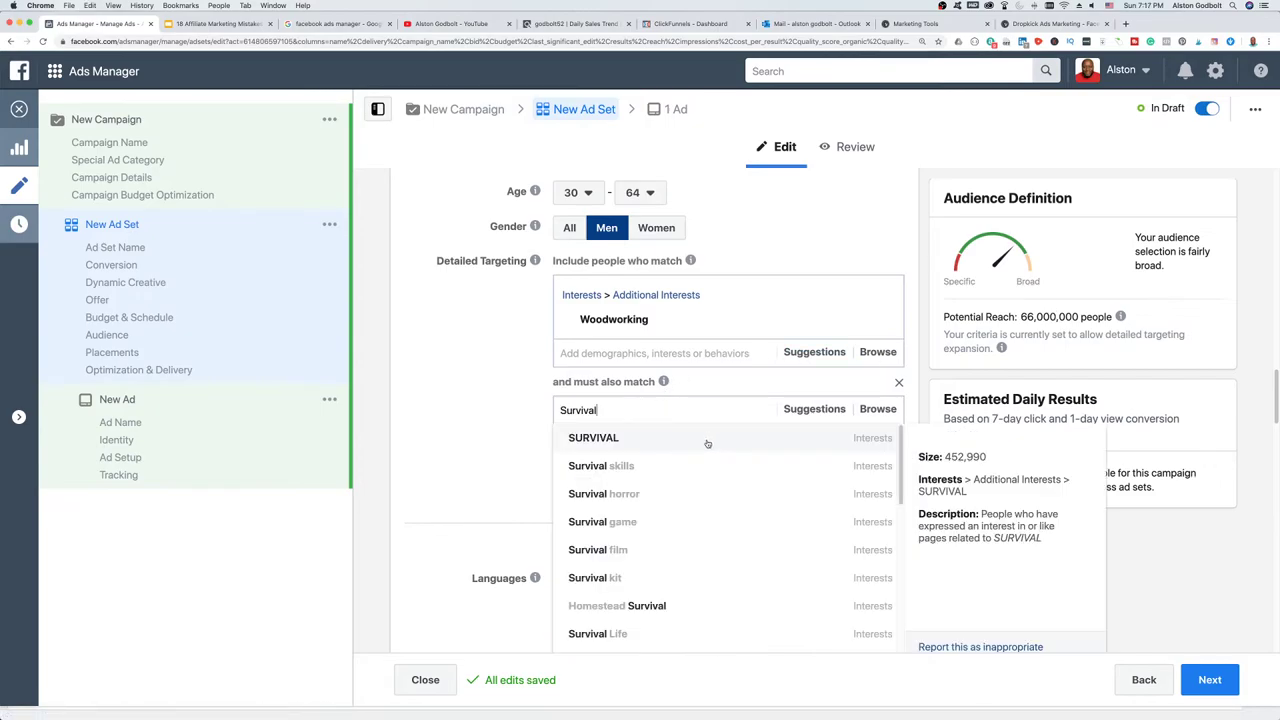
click(703, 441)
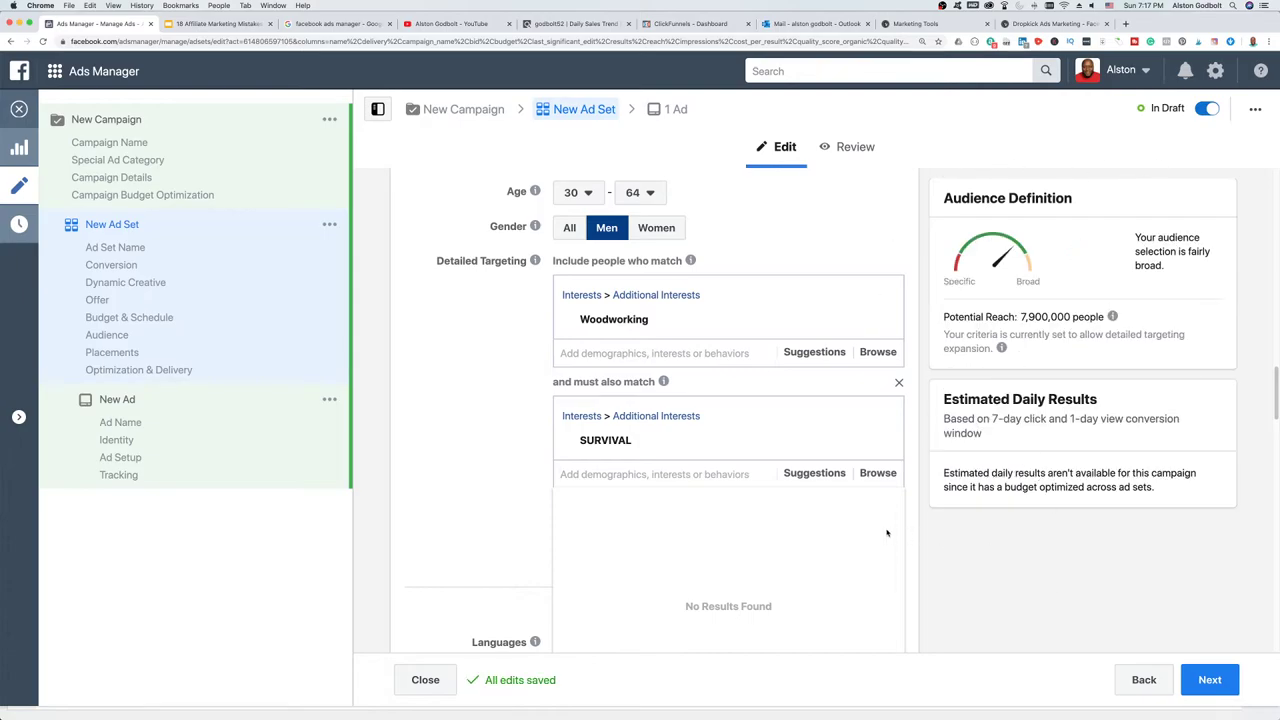
- Deselect the Messenger, Instagram and Audience Network platforms in the manual placements, keeping only Facebook
scroll(886, 533, down, 5)
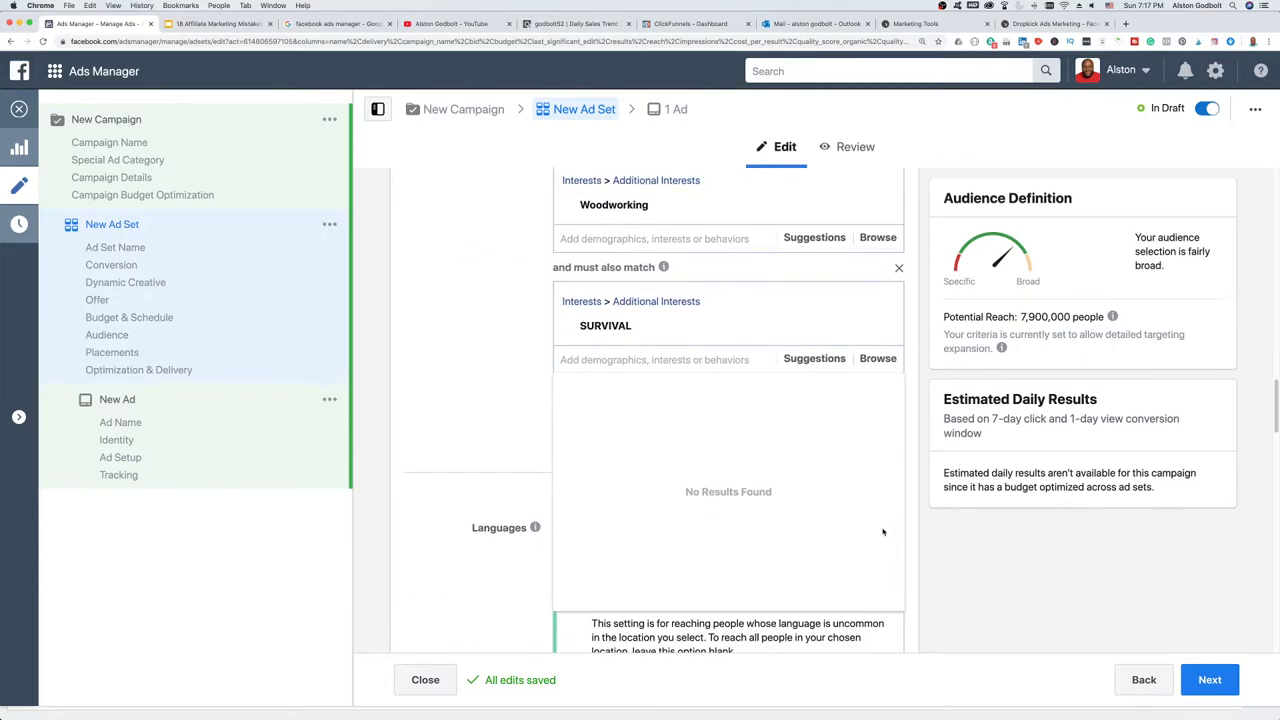
scroll(882, 534, down, 1)
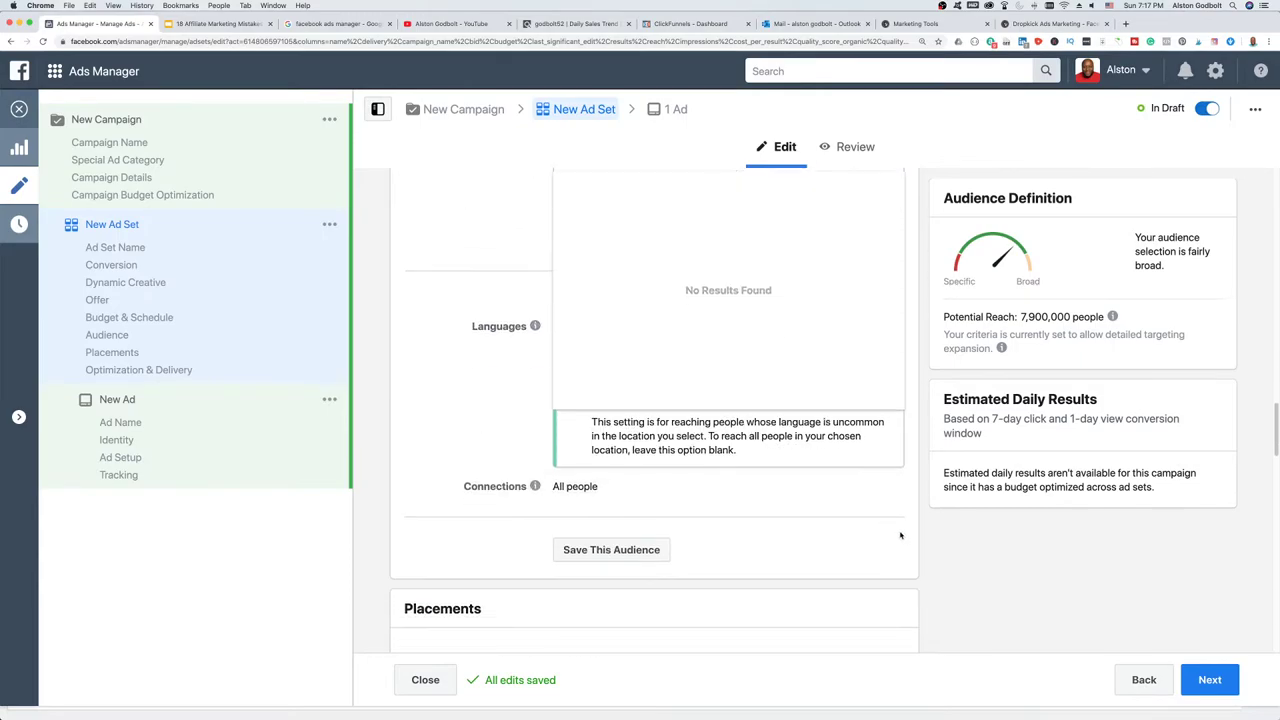
scroll(966, 545, down, 2)
scroll(931, 518, down, 9)
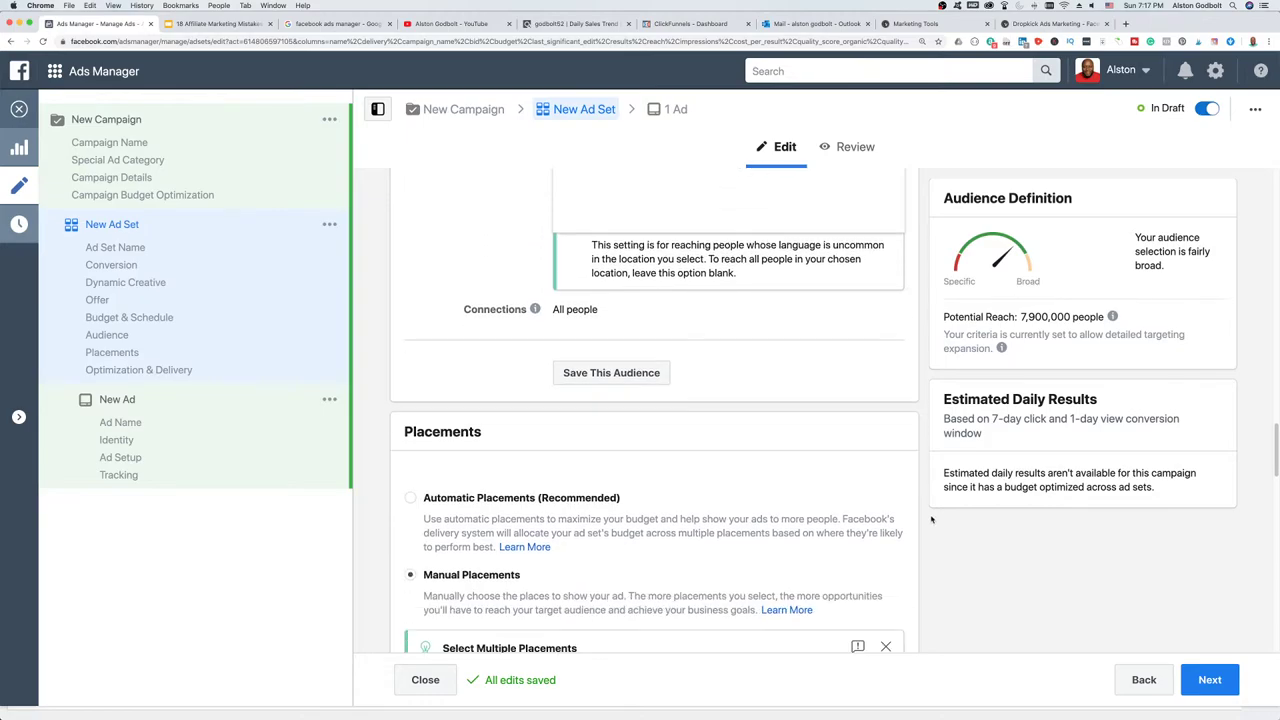
scroll(931, 518, down, 5)
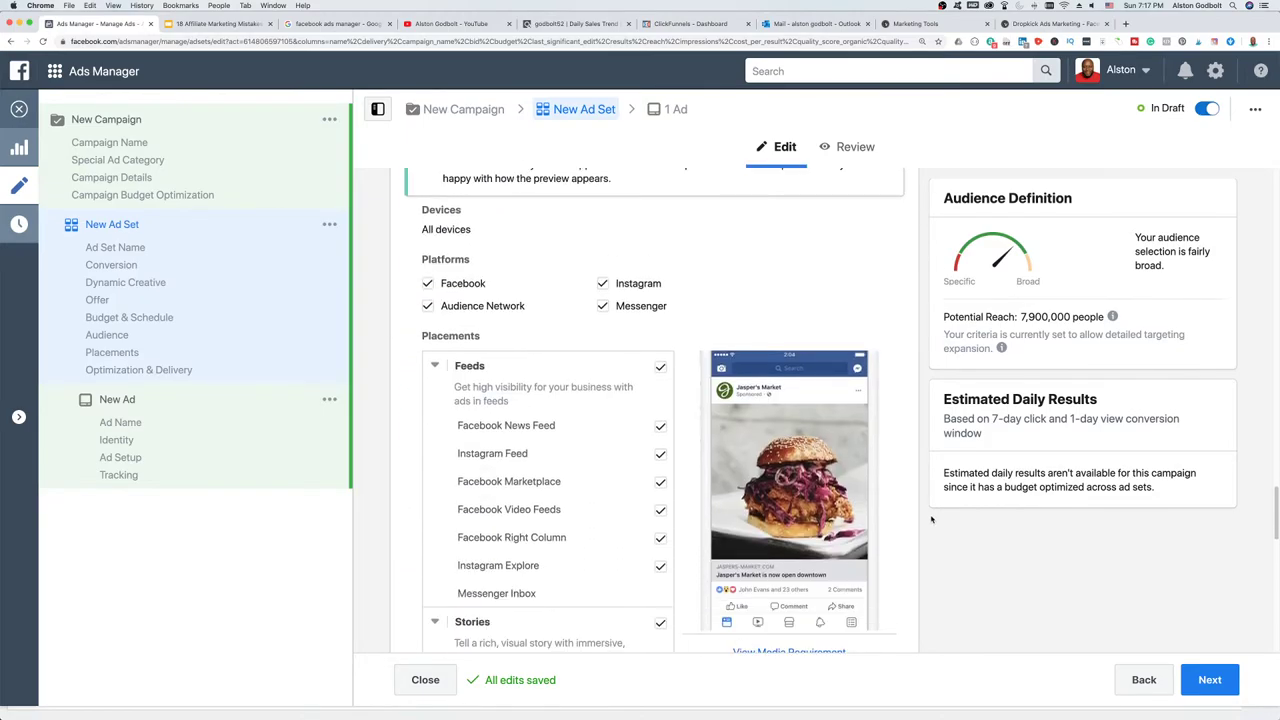
scroll(931, 518, up, 6)
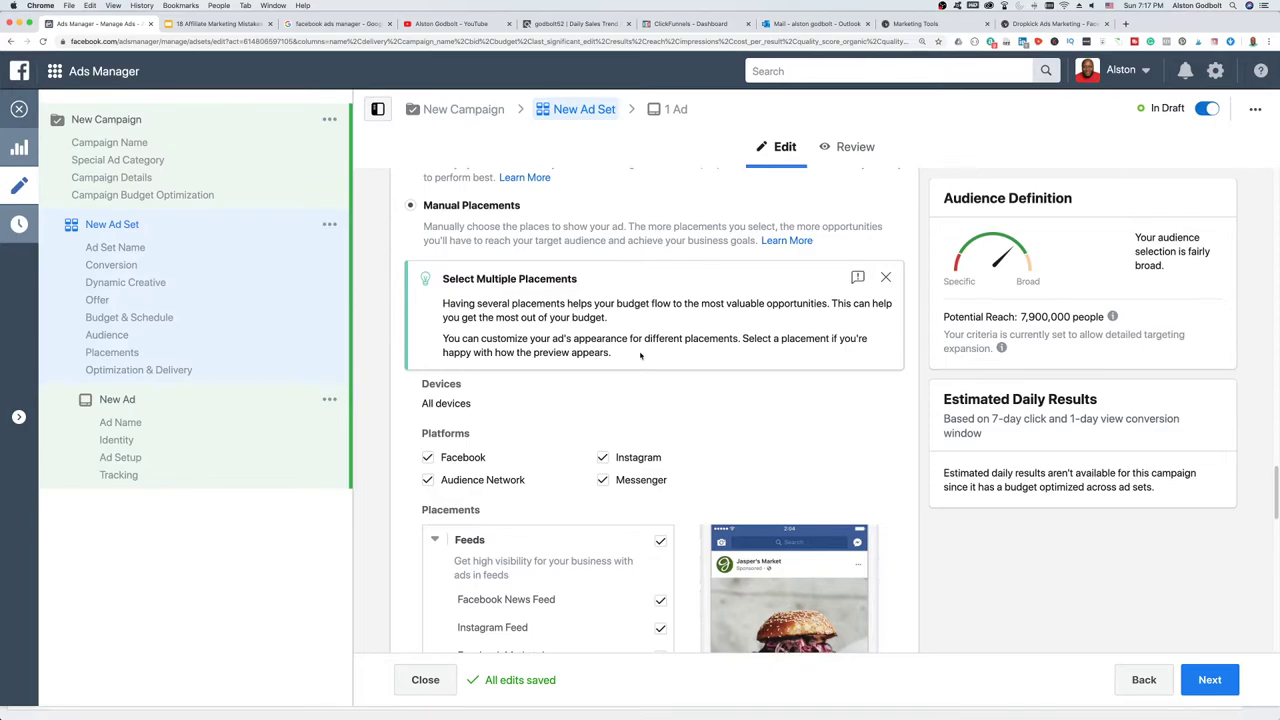
scroll(640, 355, down, 3)
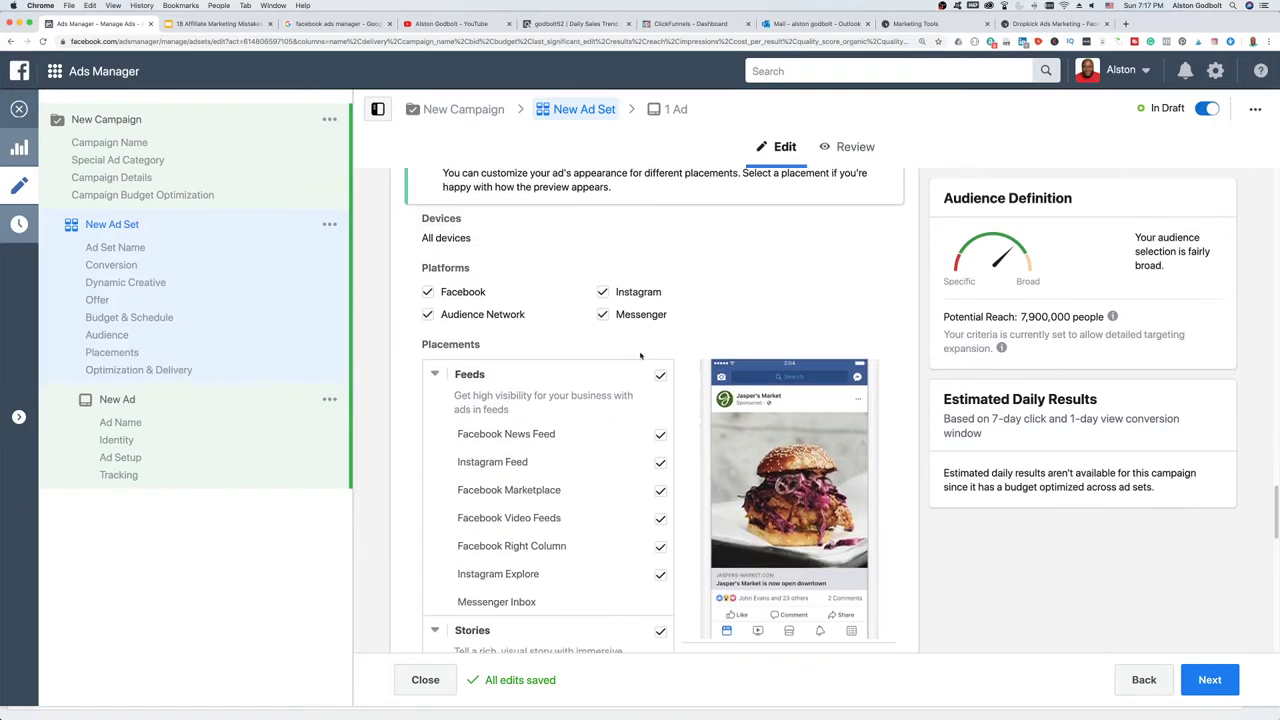
click(603, 315)
click(603, 292)
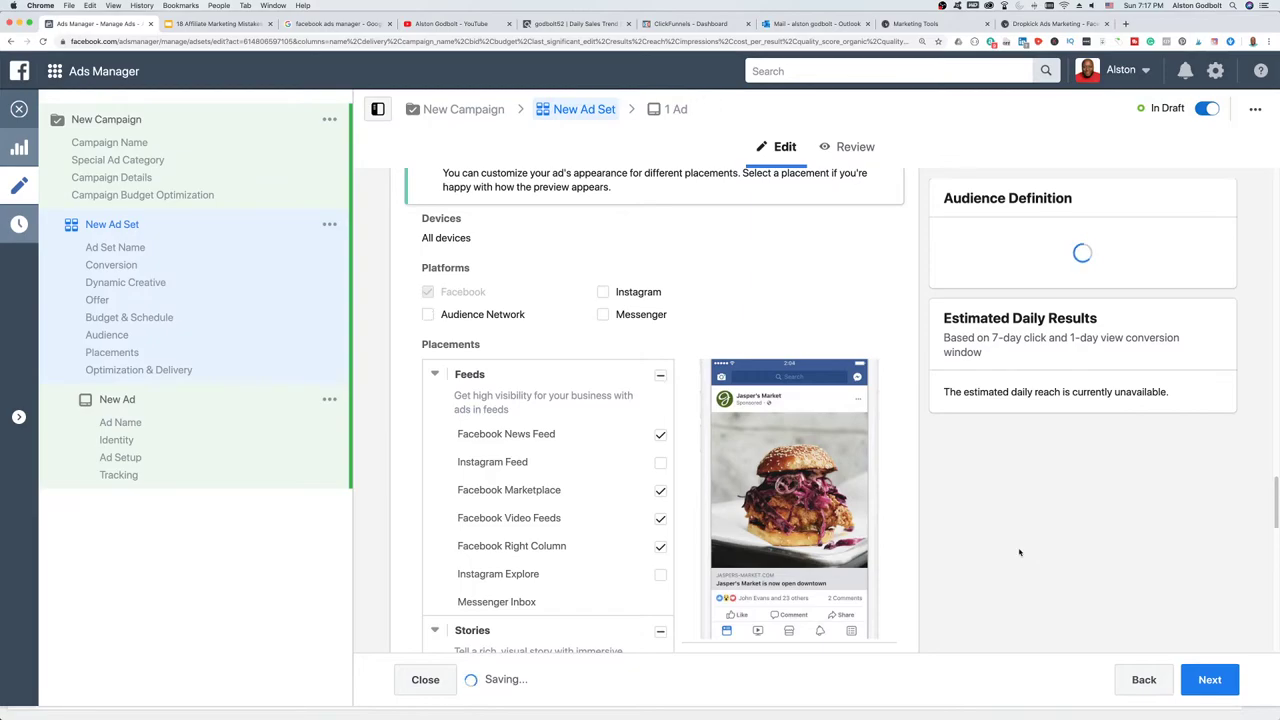
- Deselect the Marketplace, Video Feeds, Right Column, Stories, In-Stream, Search and In-Article placements, leaving only Facebook News Feed selected
scroll(1019, 552, down, 1)
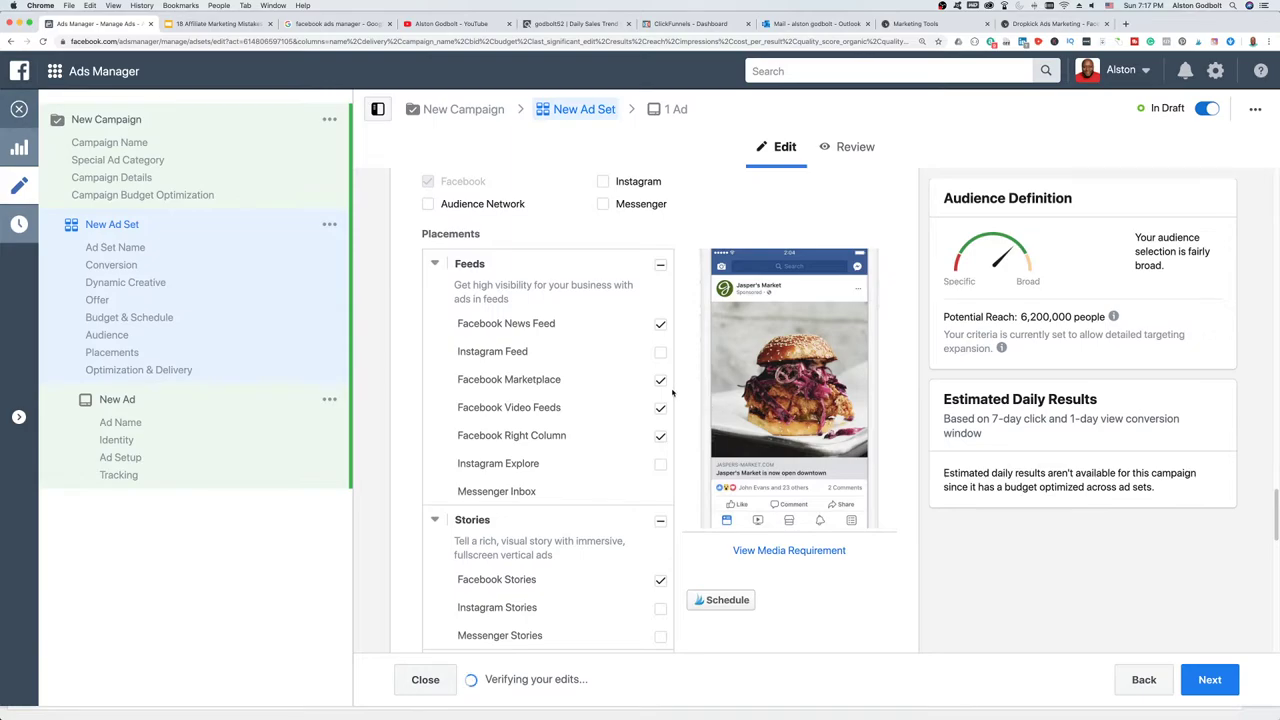
click(660, 436)
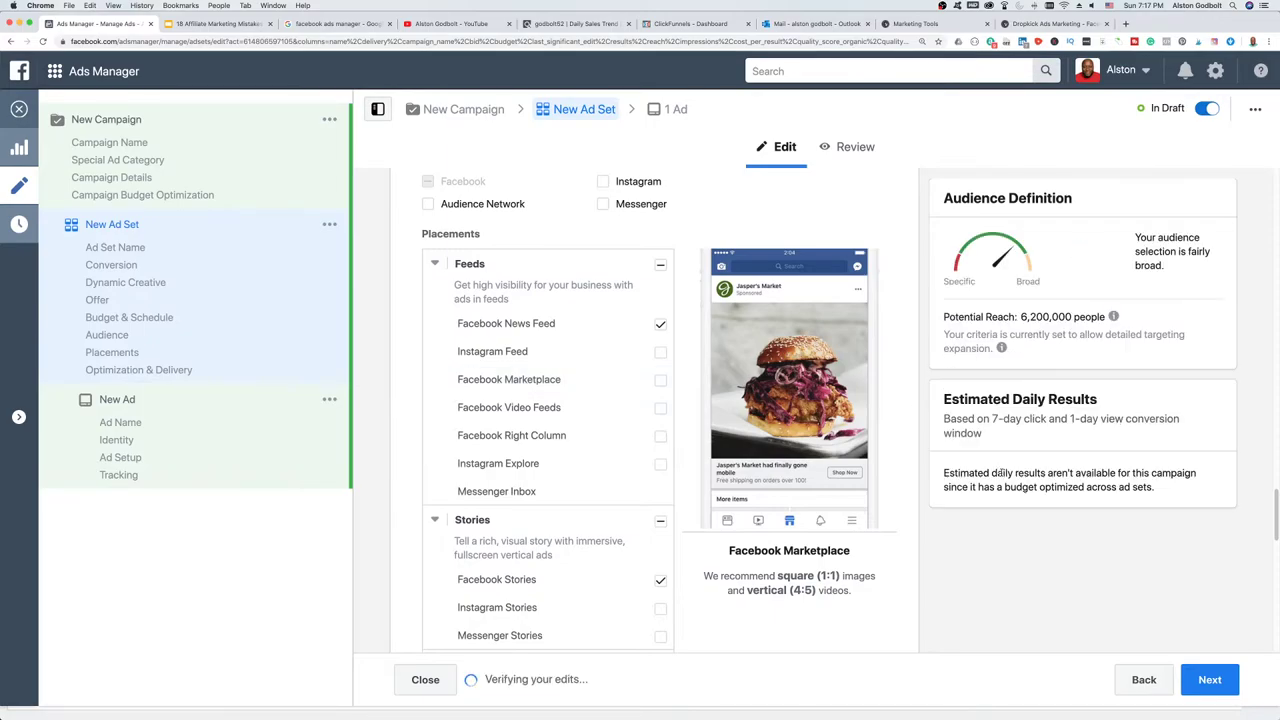
scroll(988, 496, down, 2)
scroll(988, 496, down, 5)
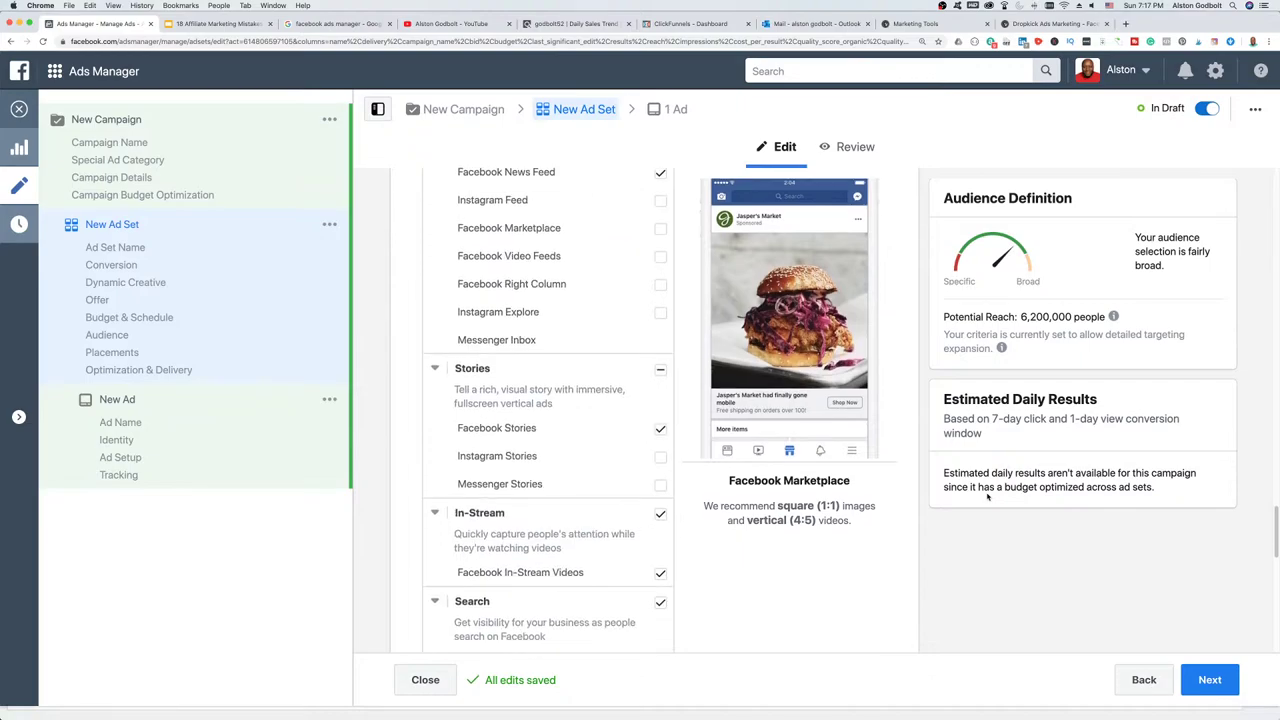
click(659, 378)
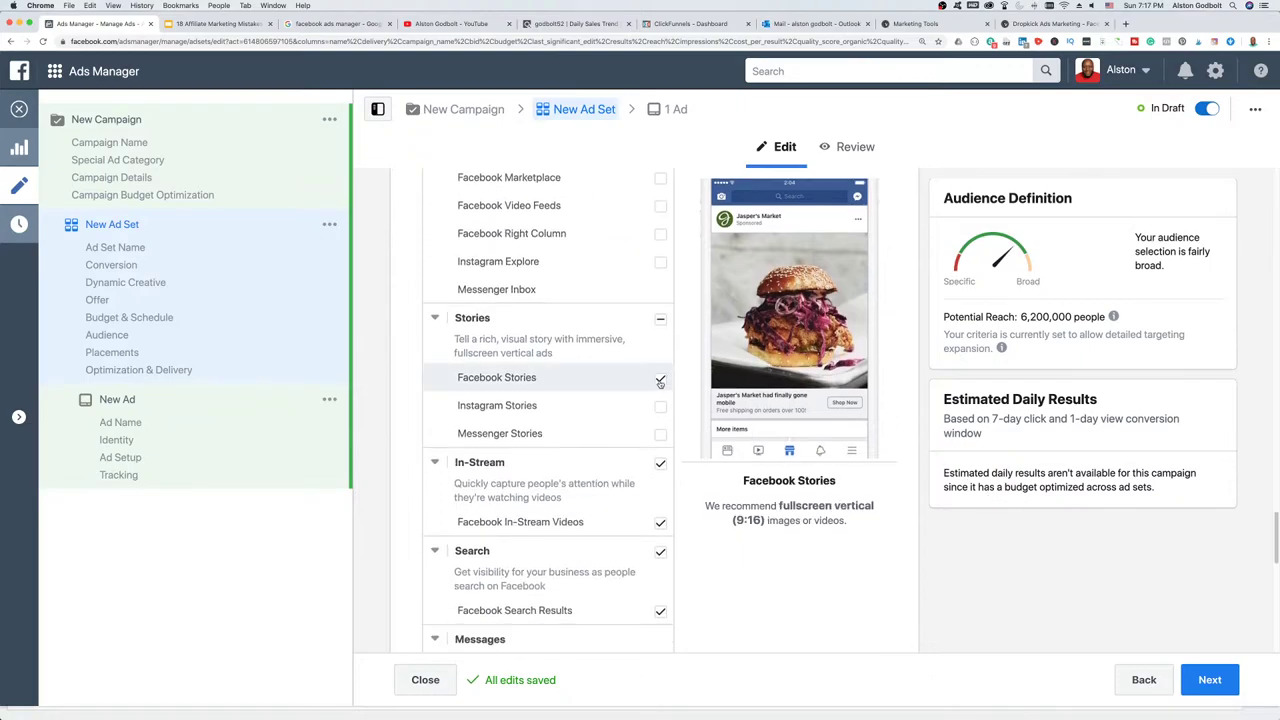
scroll(660, 400, down, 1)
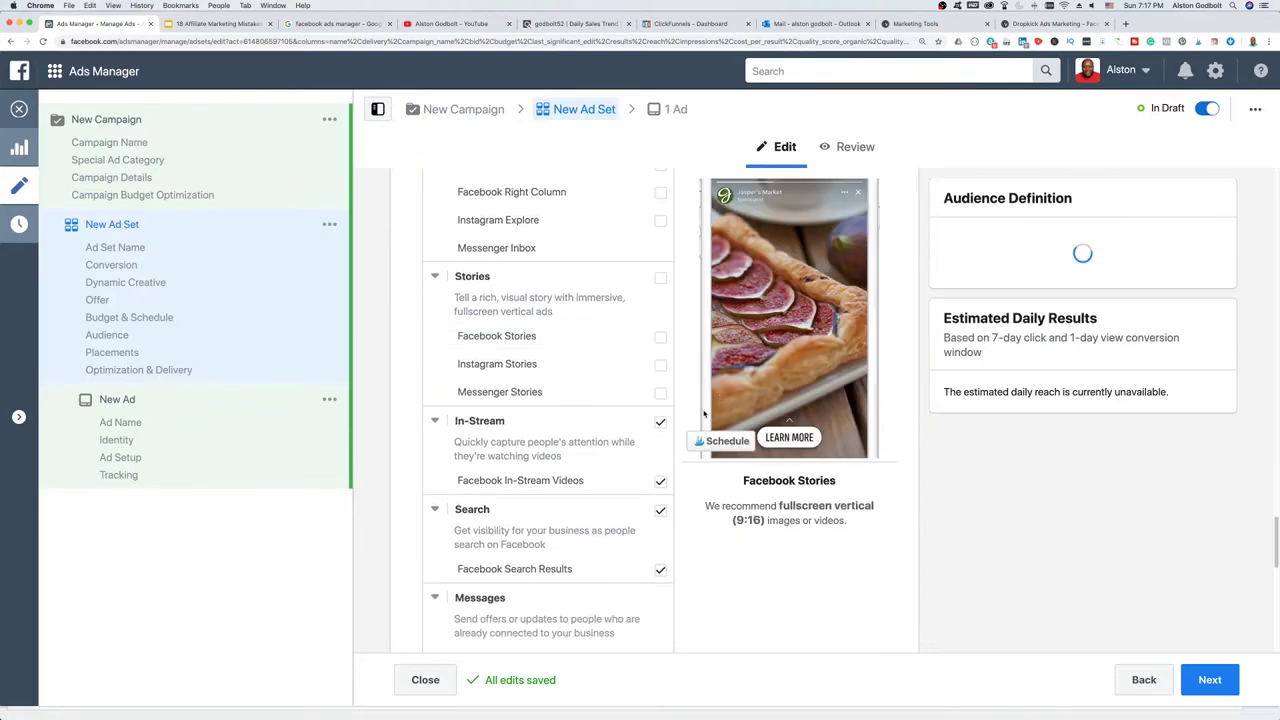
click(660, 422)
scroll(660, 426, down, 5)
scroll(660, 426, down, 1)
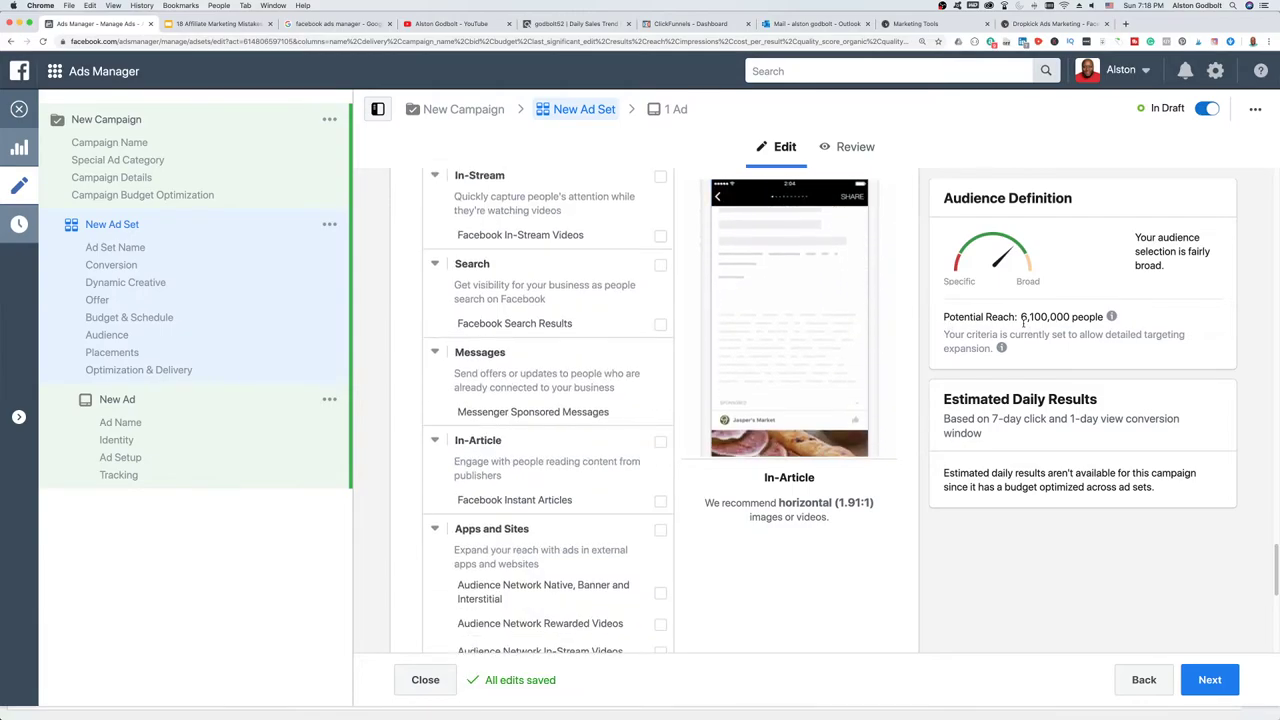
- Look over the Optimization & Delivery settings and continue from the ad set to the ad's setup
scroll(617, 480, down, 3)
scroll(617, 488, down, 3)
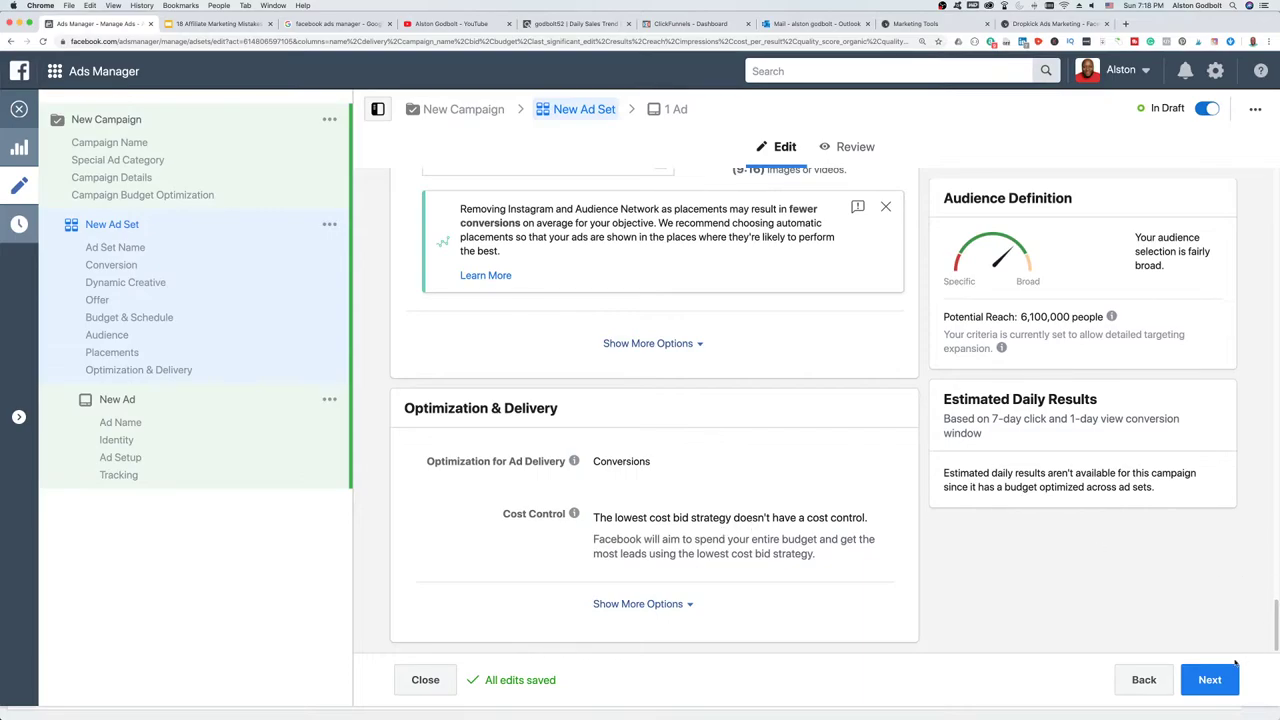
click(1212, 683)
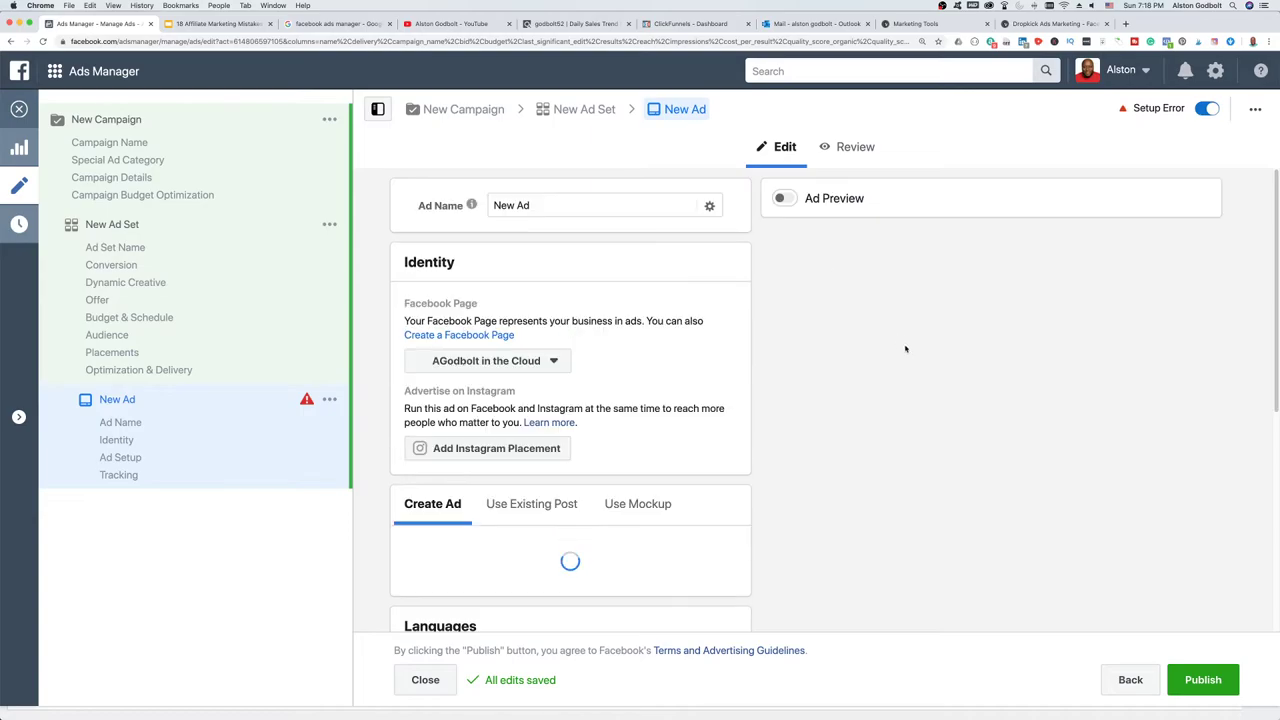
- Name the ad "1 ad woodworking and Survival", keeping the Single Image or Video format
click(567, 204)
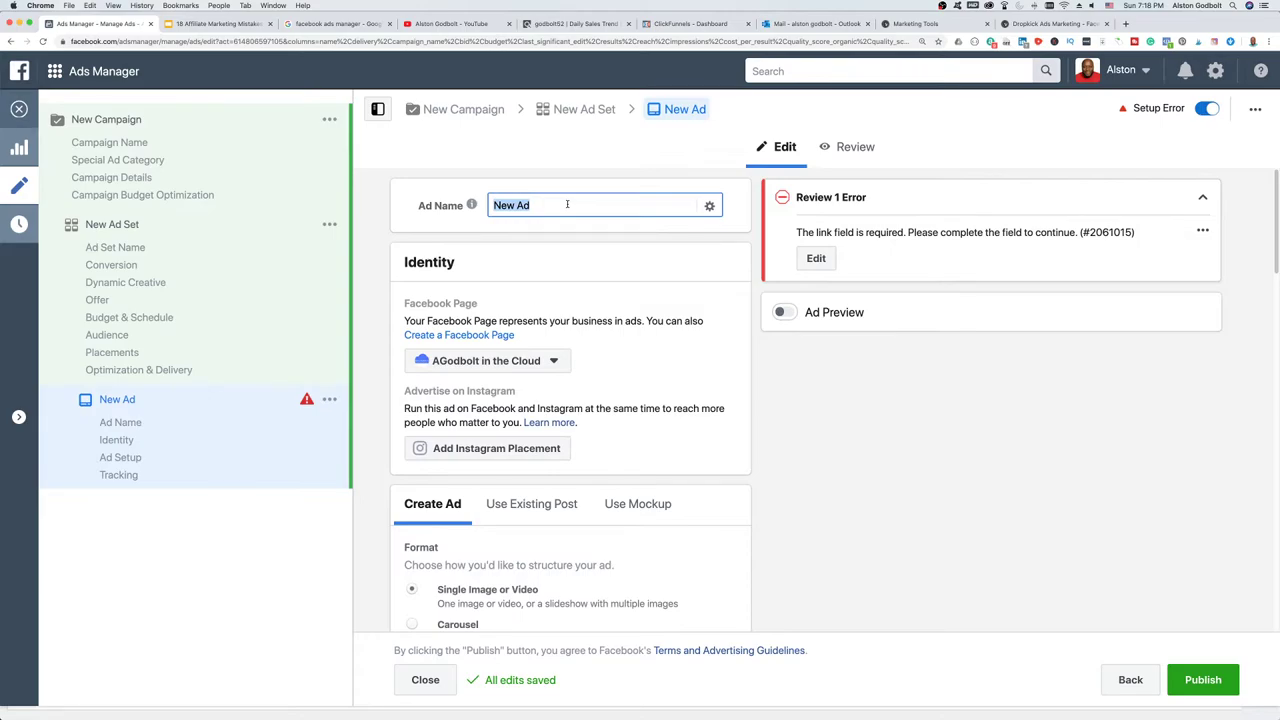
text(1 ad woodworking and Survival)
scroll(802, 380, down, 4)
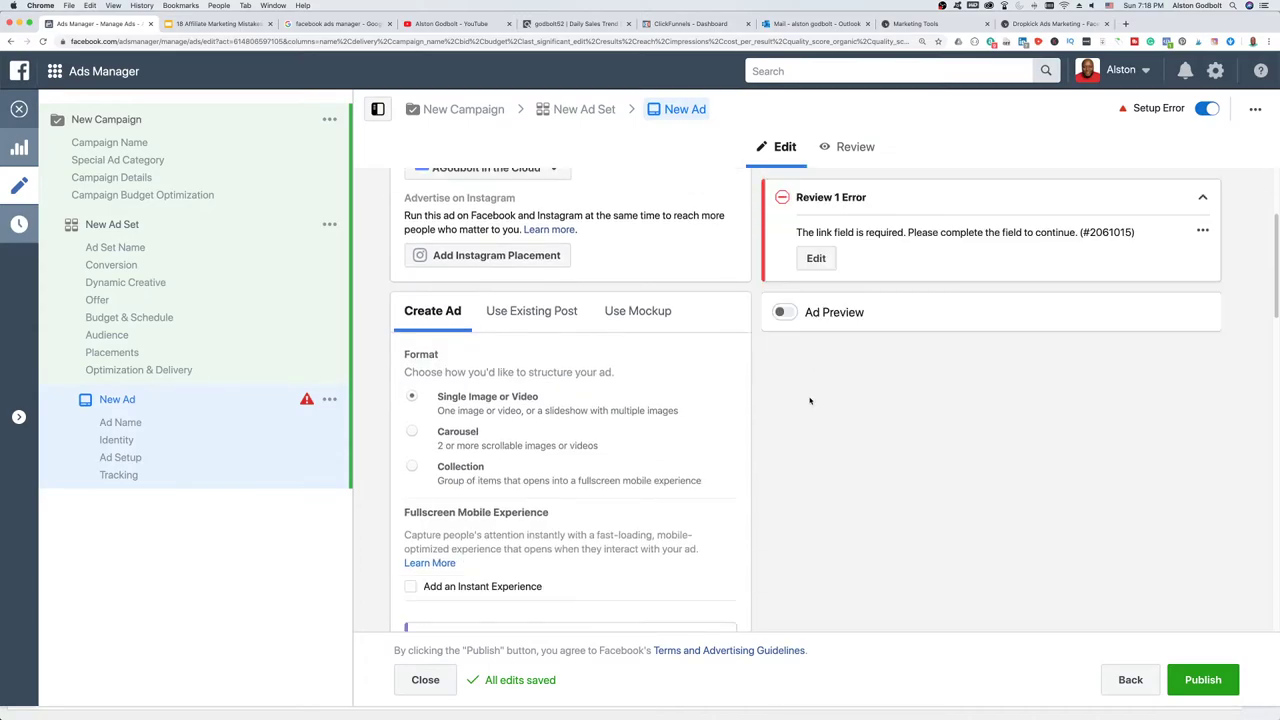
scroll(740, 383, up, 3)
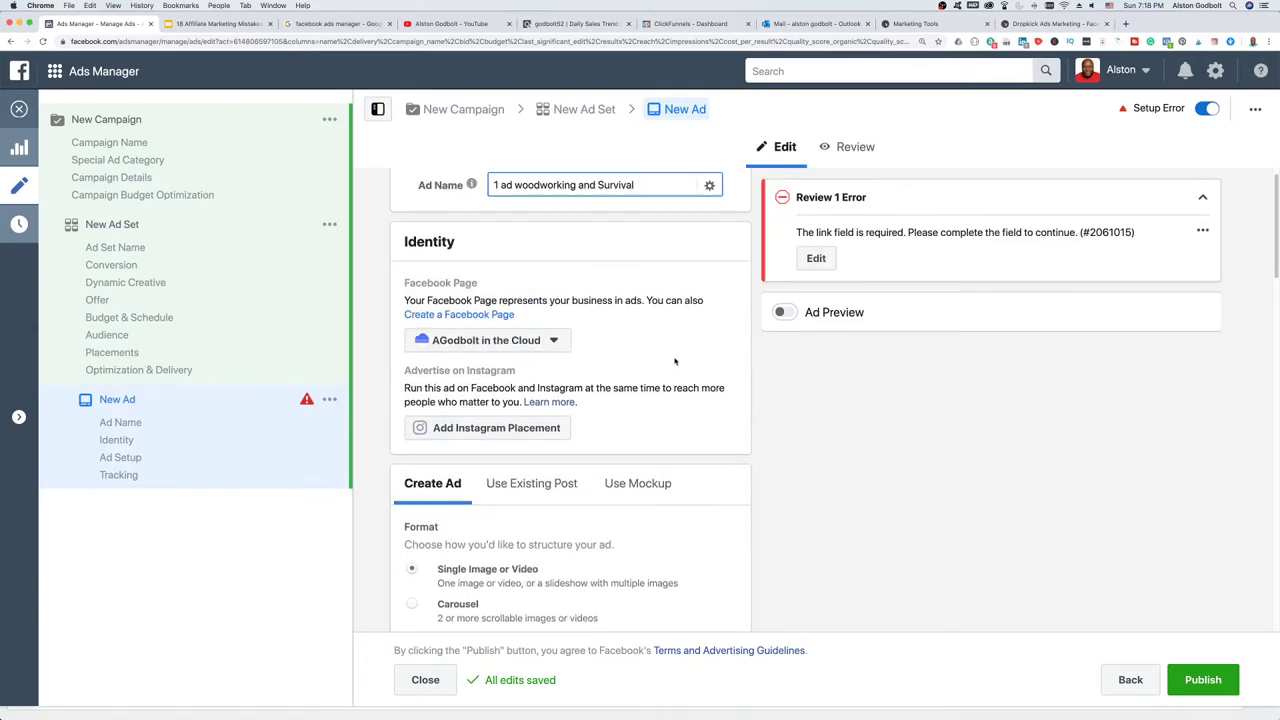
scroll(674, 361, down, 4)
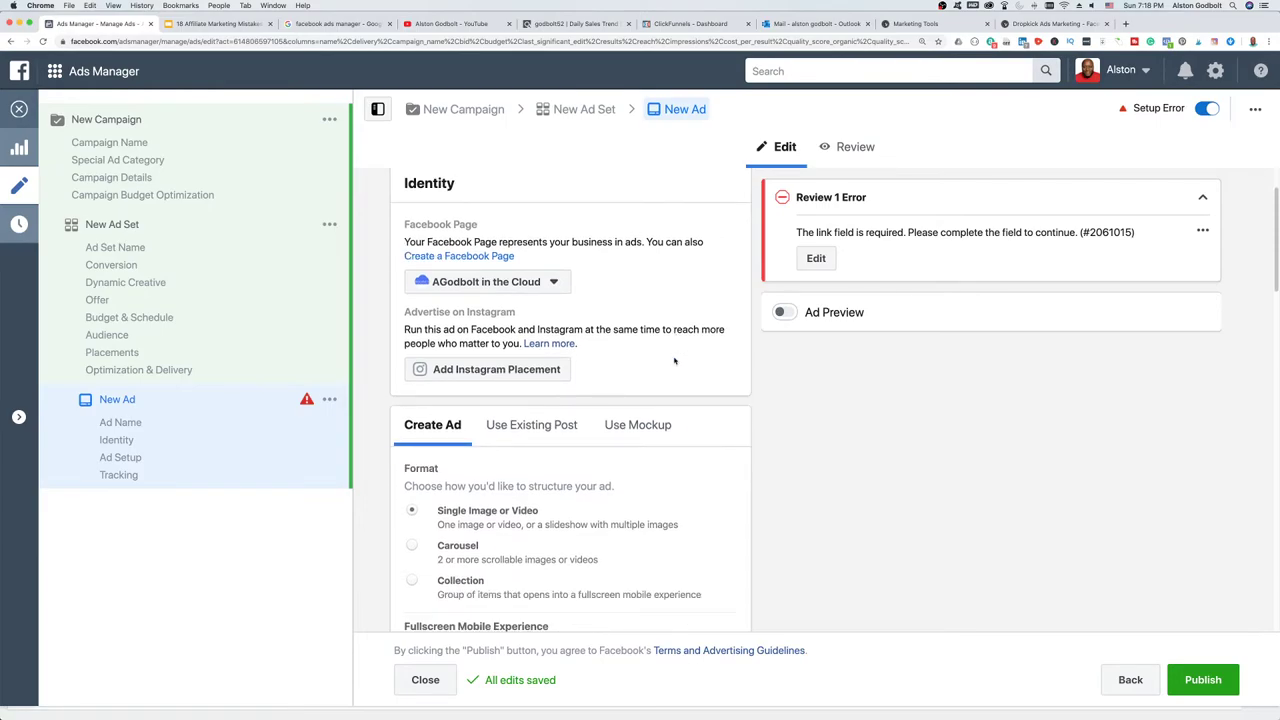
scroll(777, 398, down, 1)
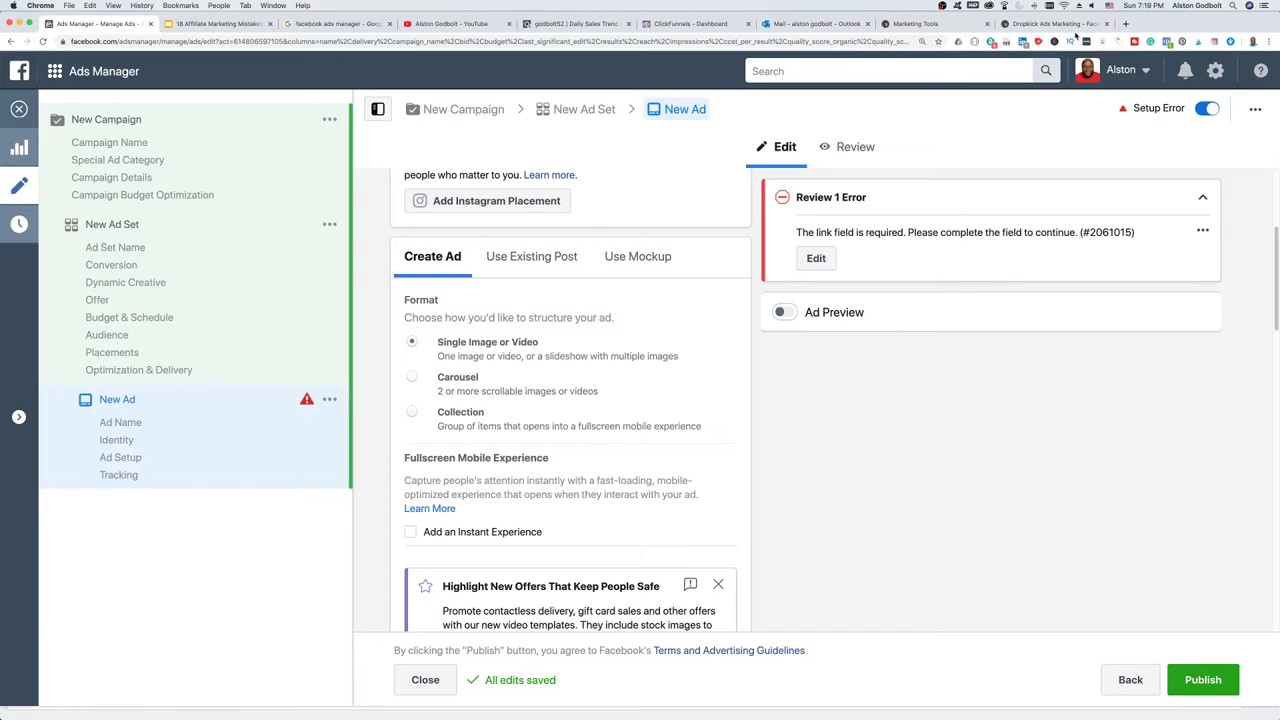
- Look over the Facebook ad services on the Dropkick Ads site and return to Ads Manager
click(1050, 23)
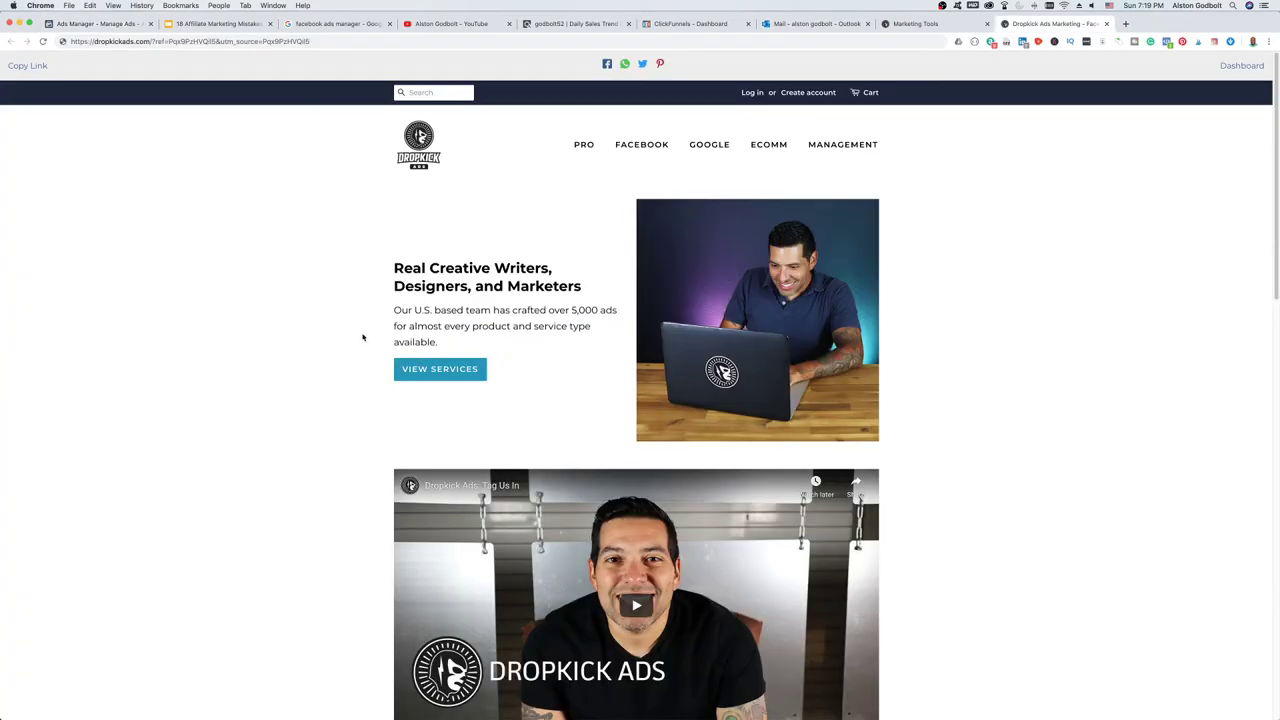
click(650, 147)
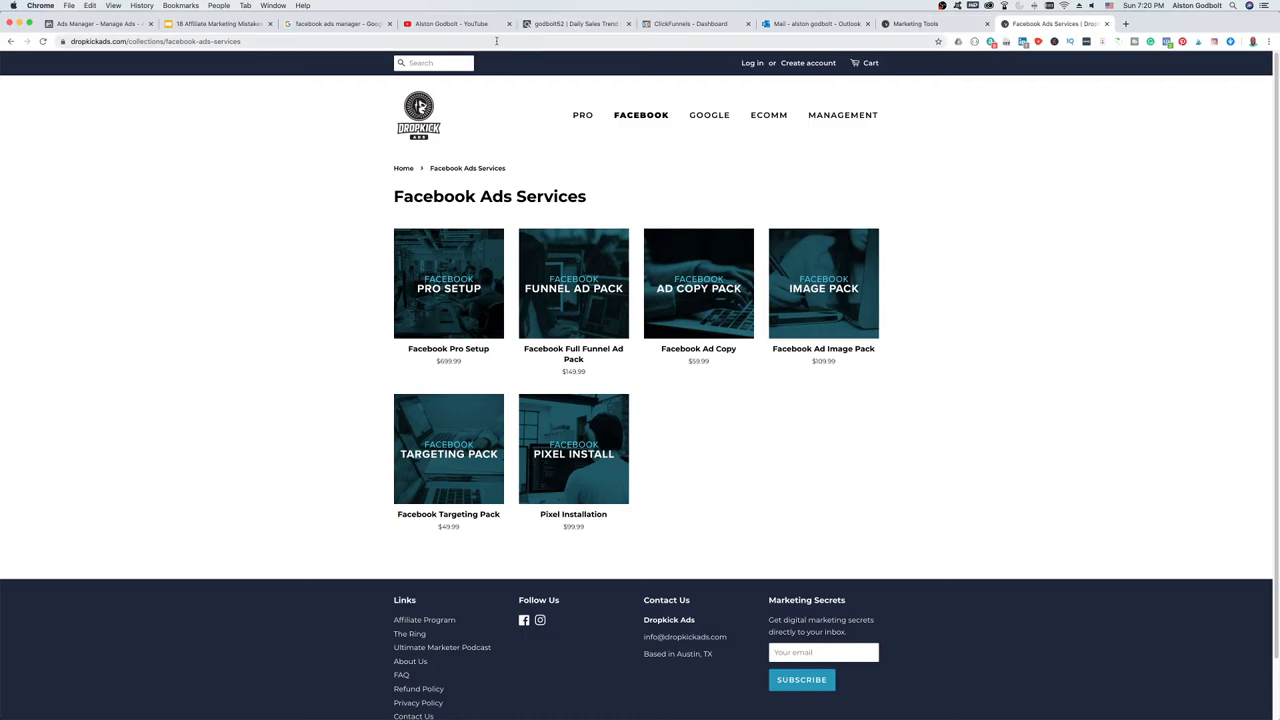
click(105, 24)
- Add media to the ad by choosing the image EZB1.jpg from the account images
scroll(563, 335, down, 1)
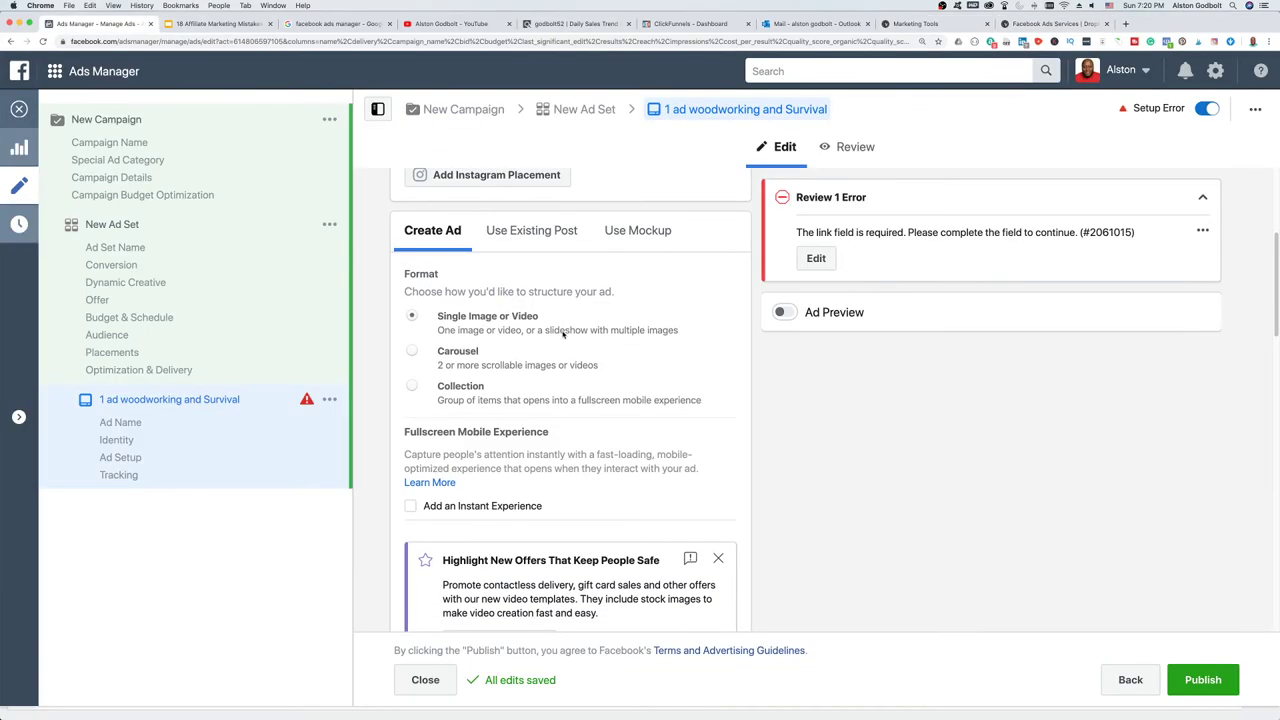
scroll(563, 335, down, 1)
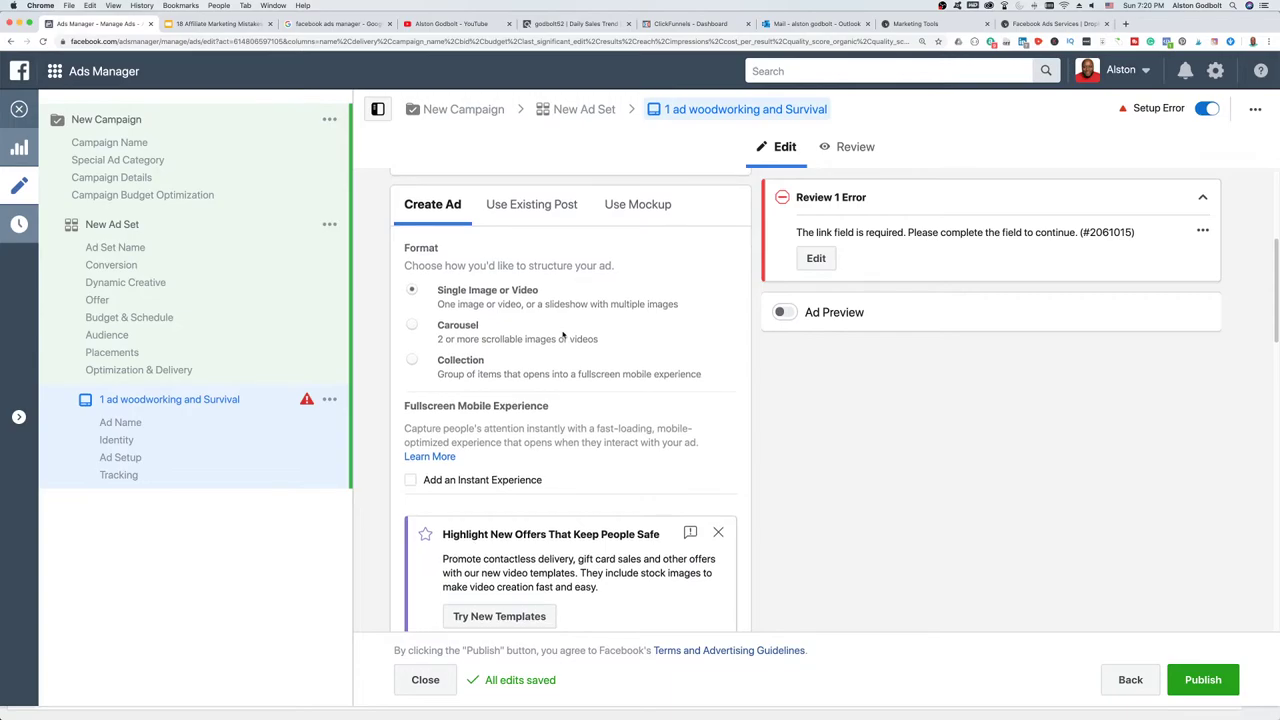
scroll(634, 466, down, 5)
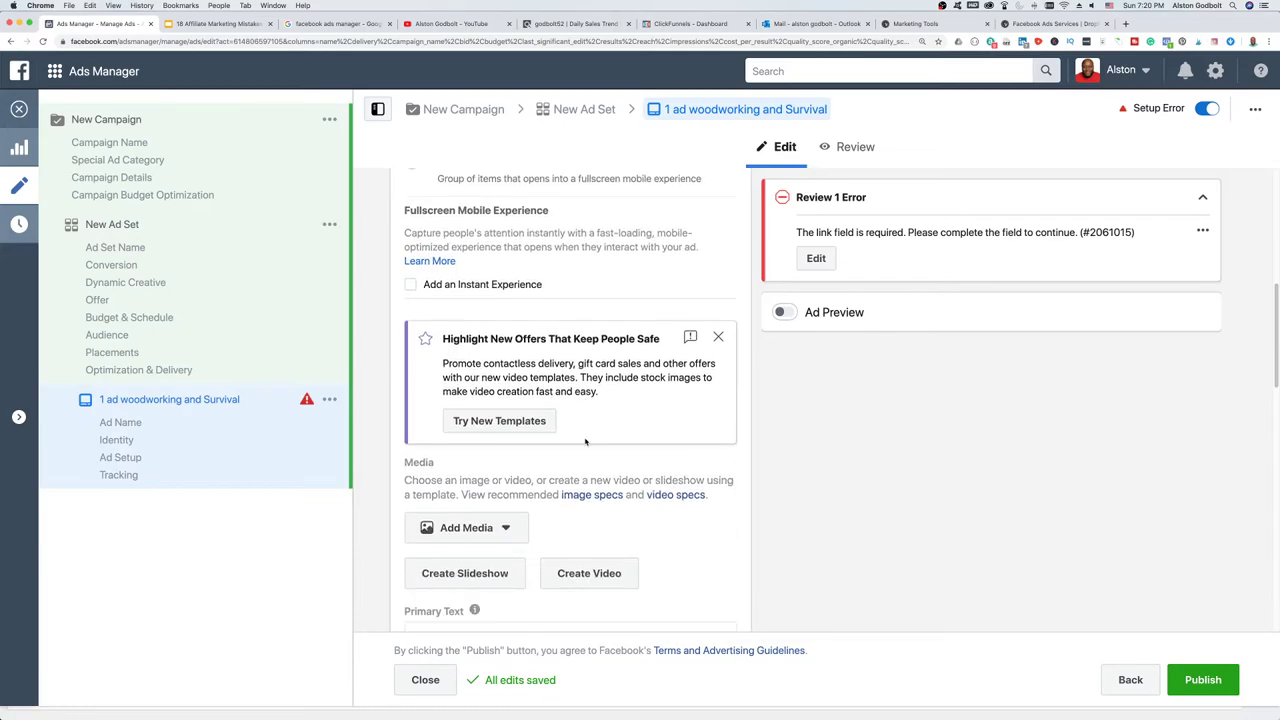
scroll(586, 442, down, 3)
scroll(512, 350, down, 3)
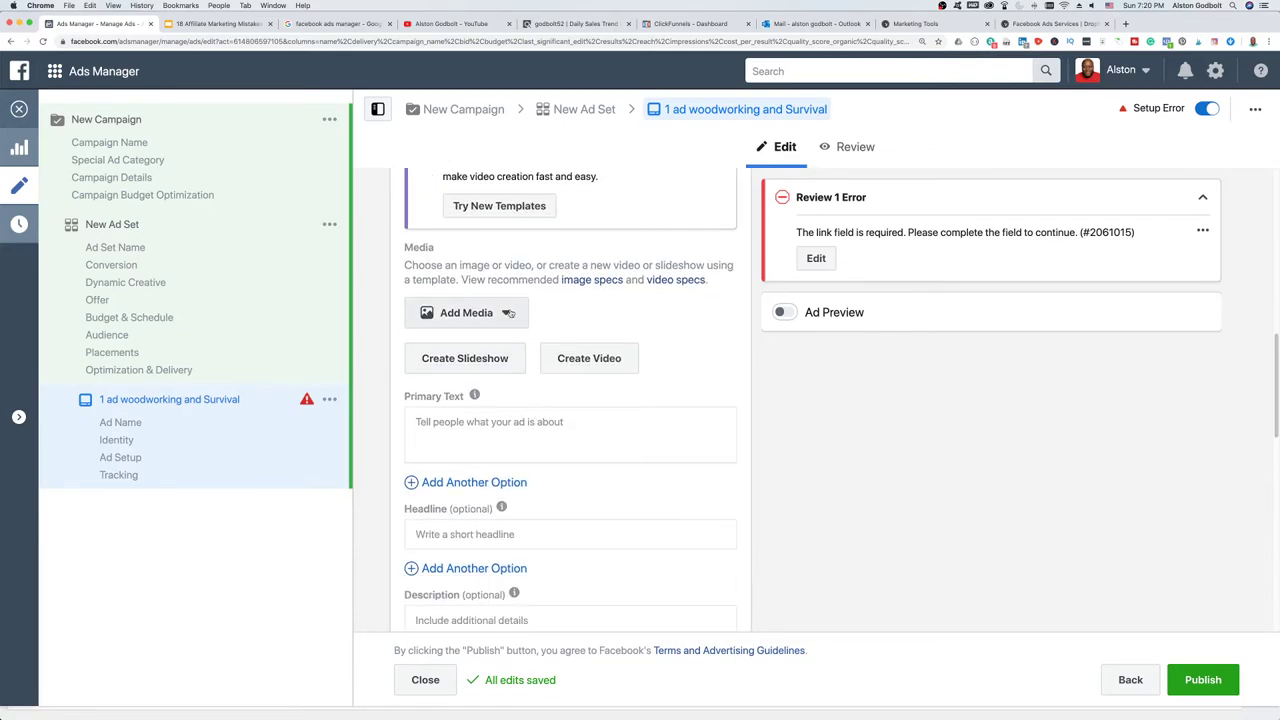
click(508, 313)
click(461, 352)
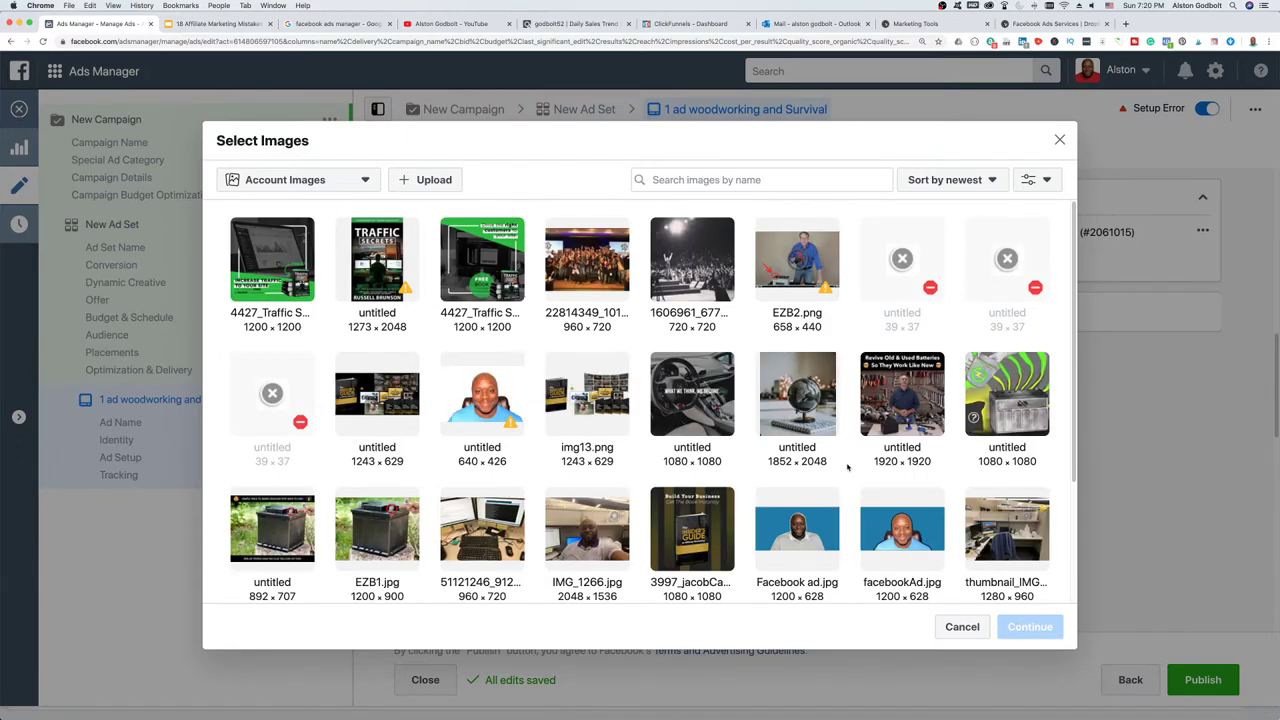
scroll(820, 462, down, 4)
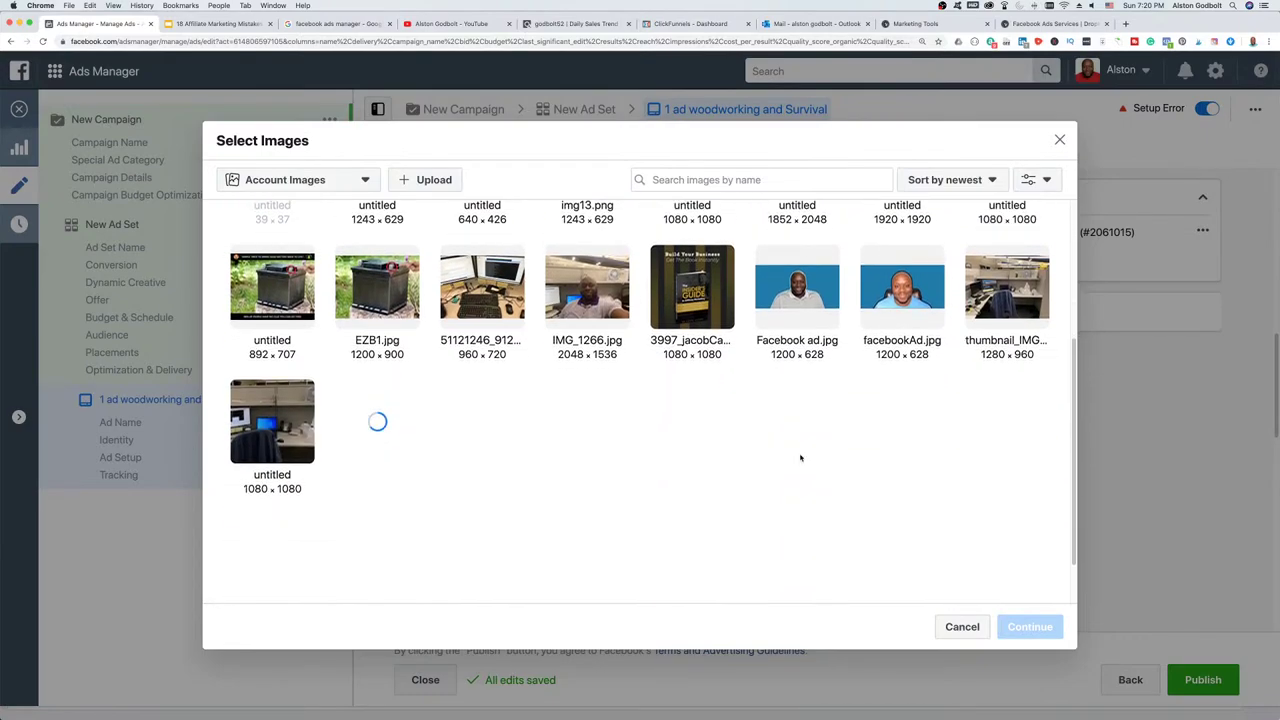
scroll(800, 458, down, 1)
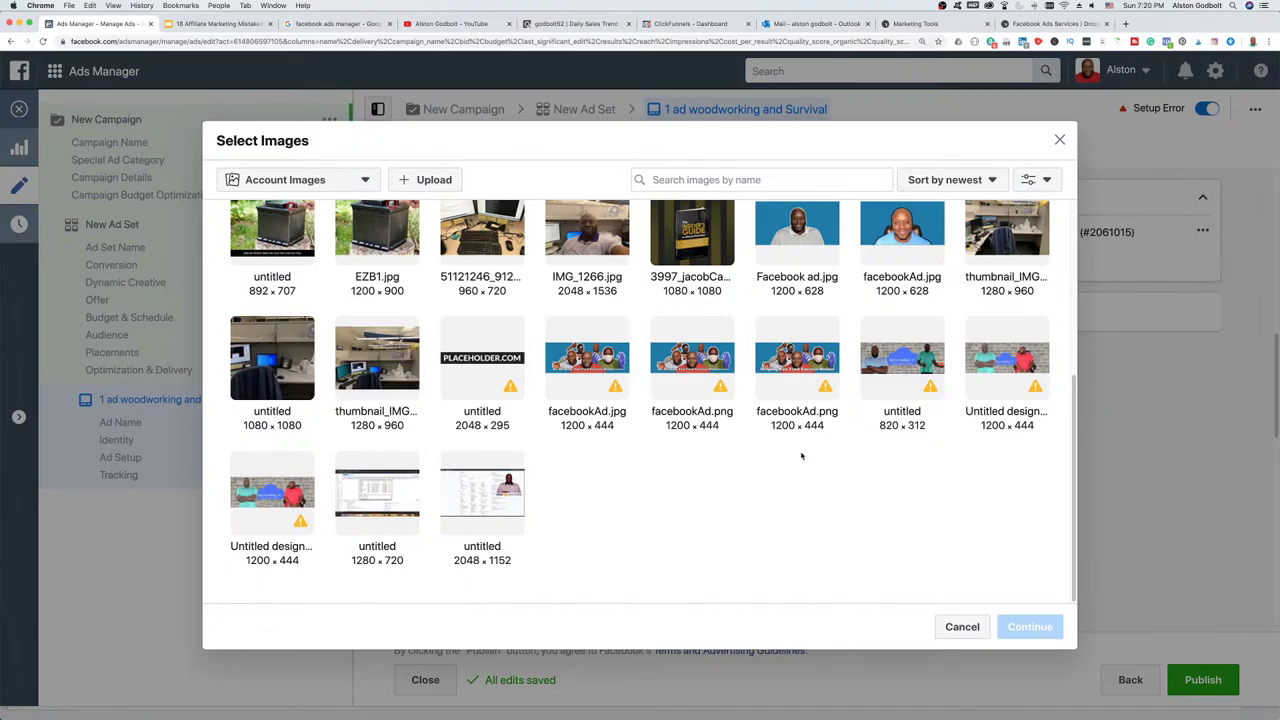
scroll(803, 478, up, 2)
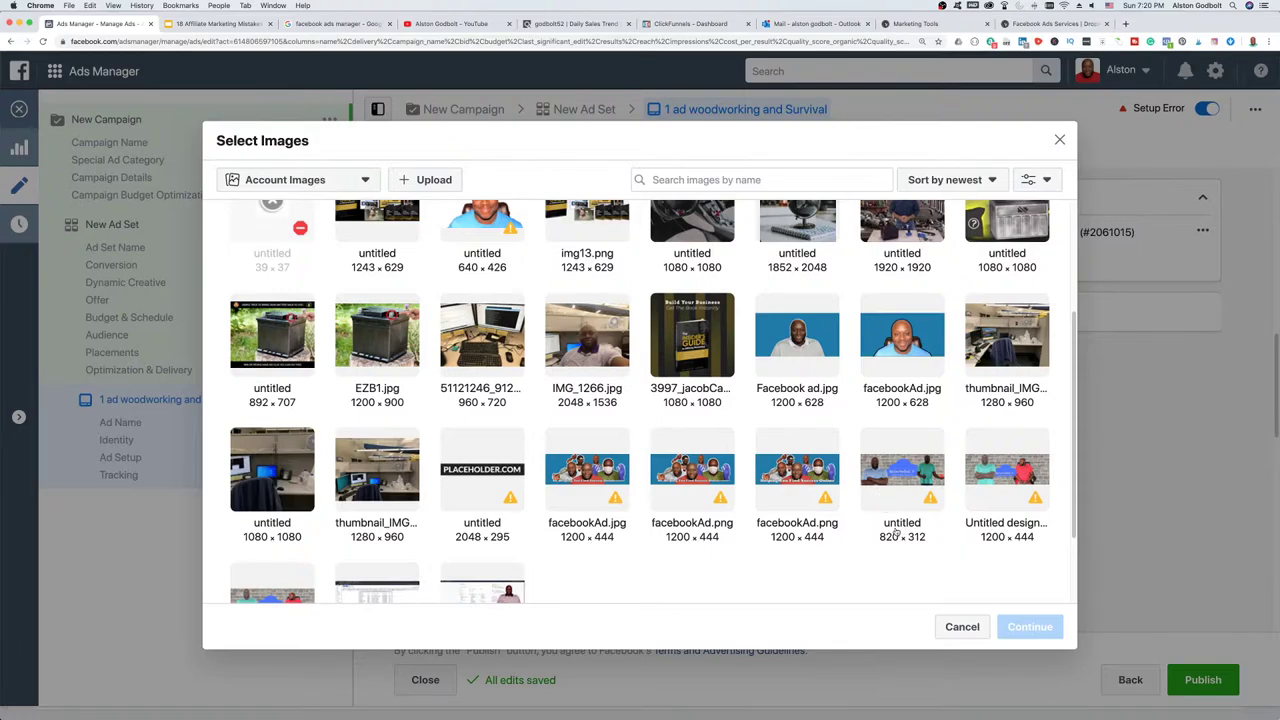
scroll(867, 557, up, 2)
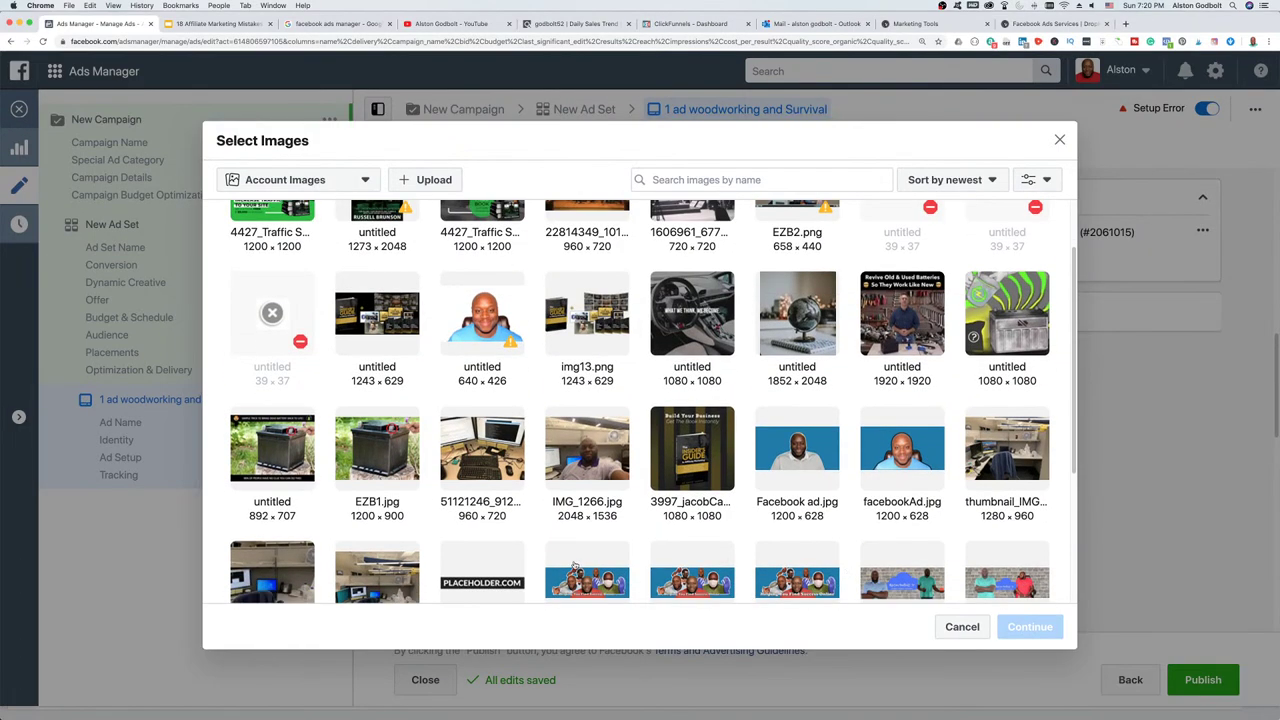
click(378, 456)
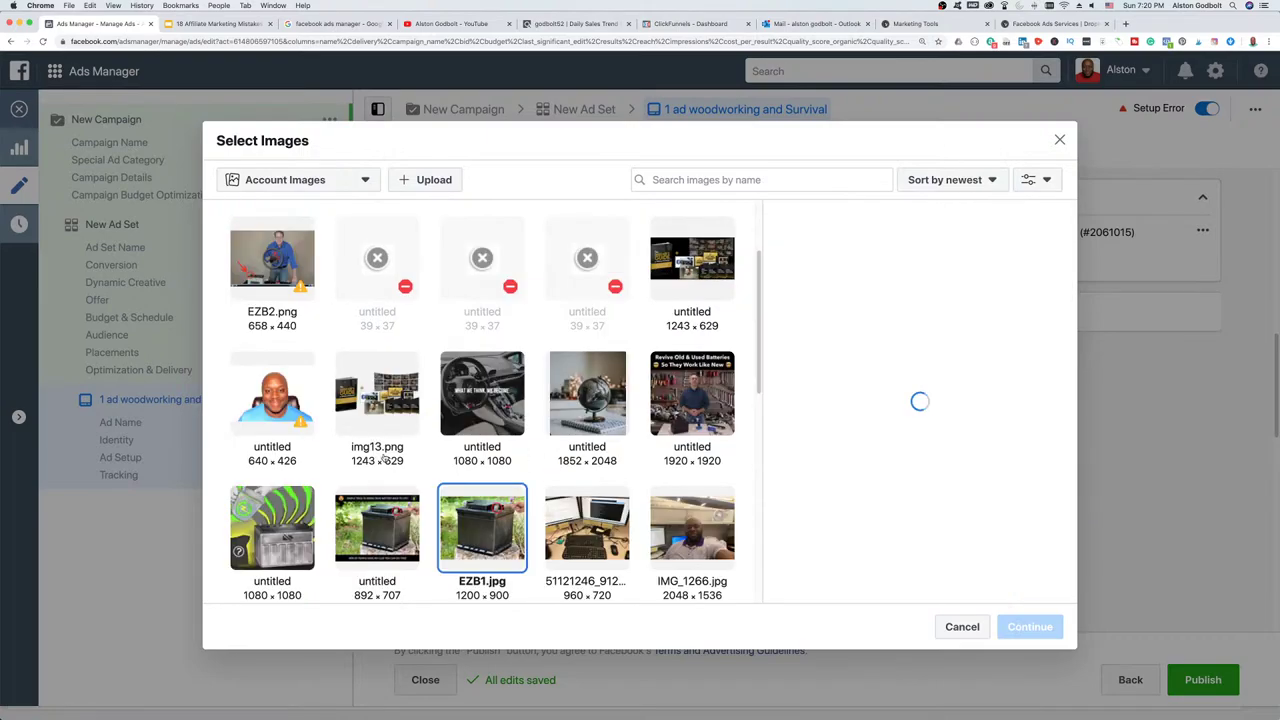
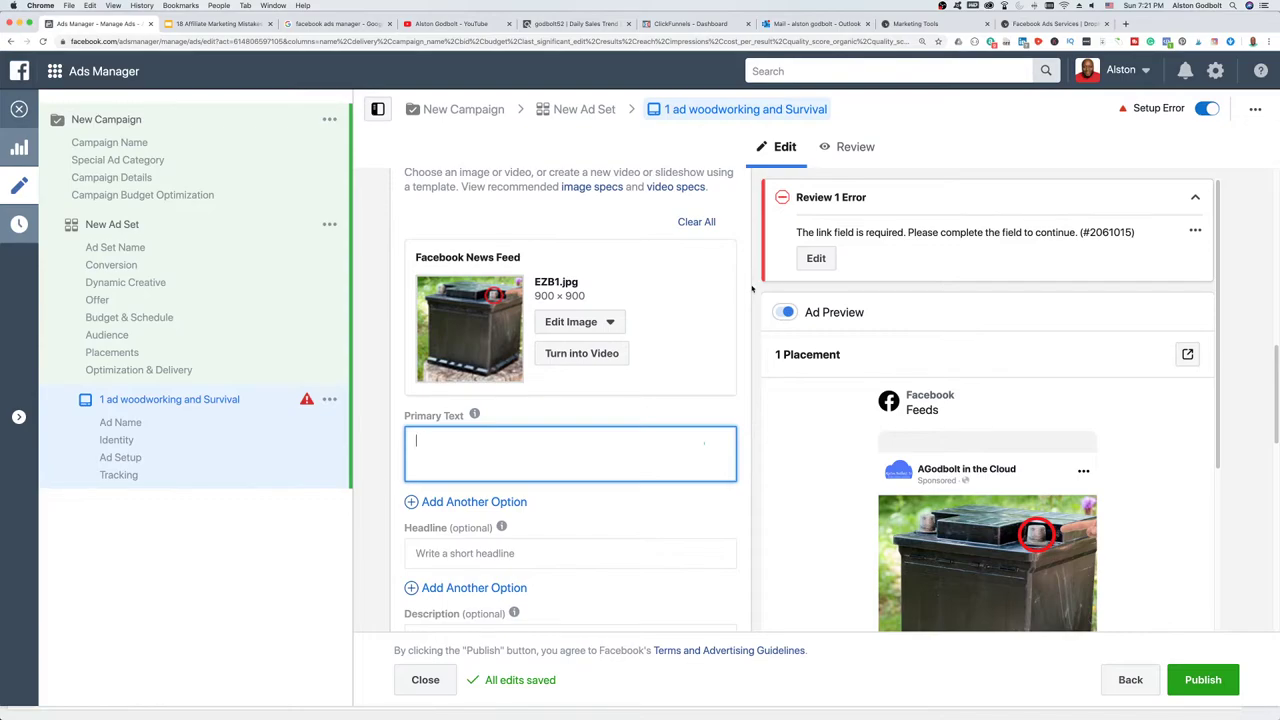
- Write "Stop making boring projects" as the ad's primary text
text(Stop stop)
key(BackSpace)
key(BackSpace)
key(BackSpace)
key(BackSpace)
key(BackSpace)
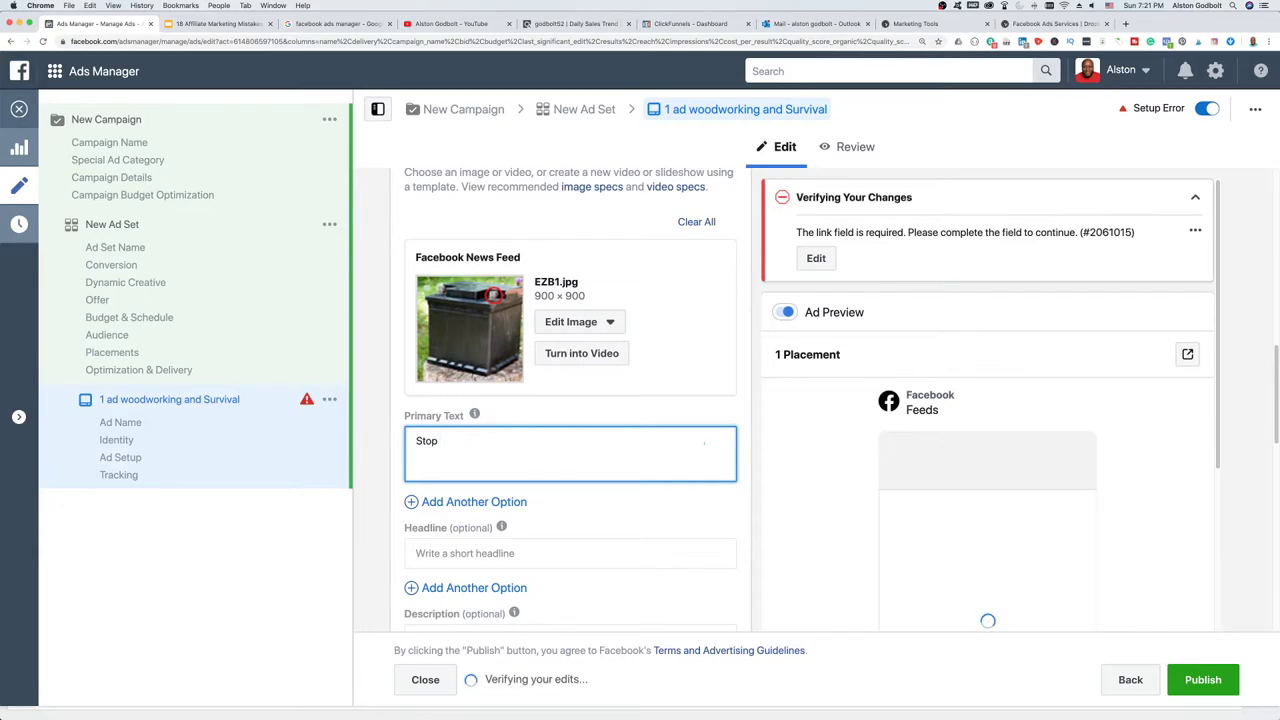
text(making boring )
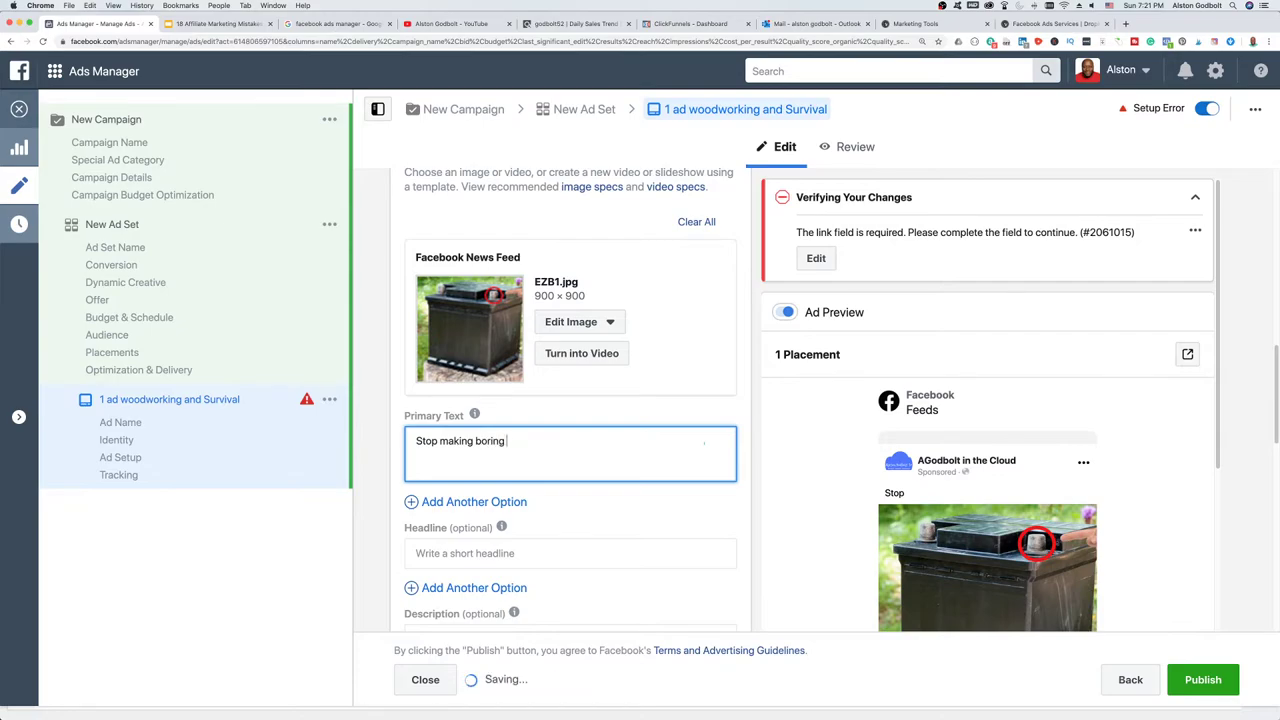
text(projects)
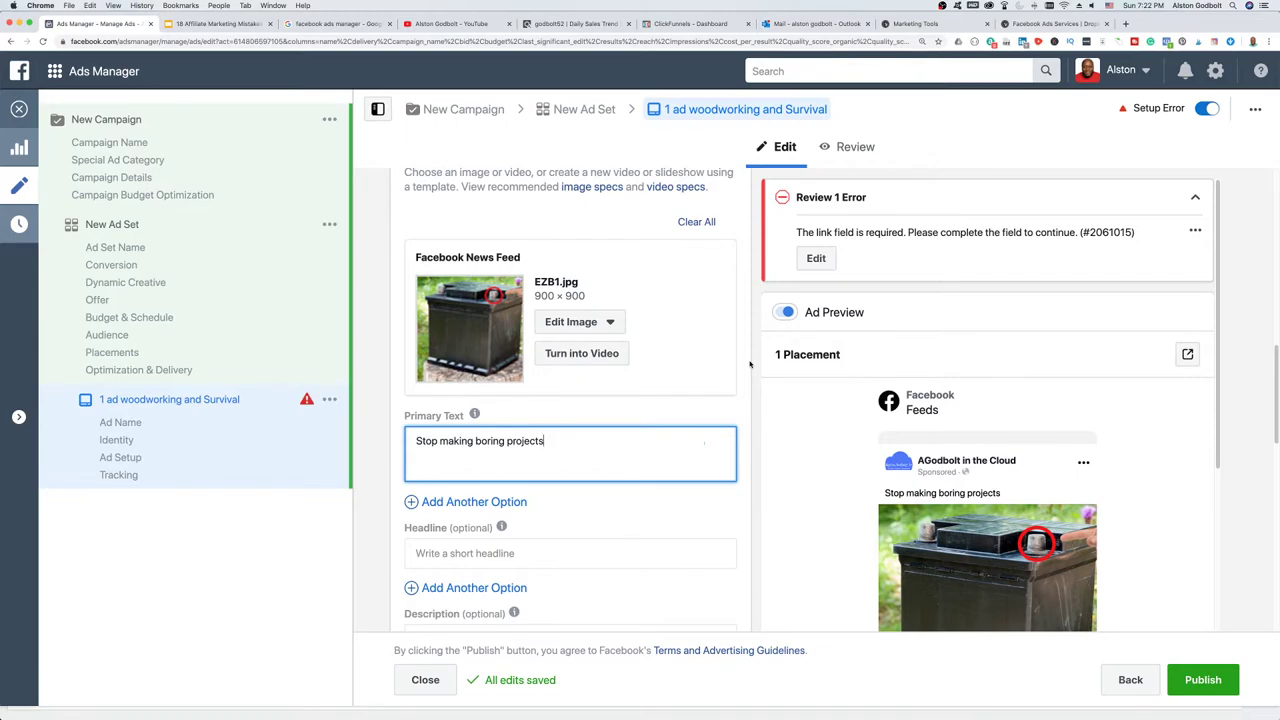
- Check the ad preview and enter the headline "16,000 Plans at your finger tips"
scroll(639, 409, down, 4)
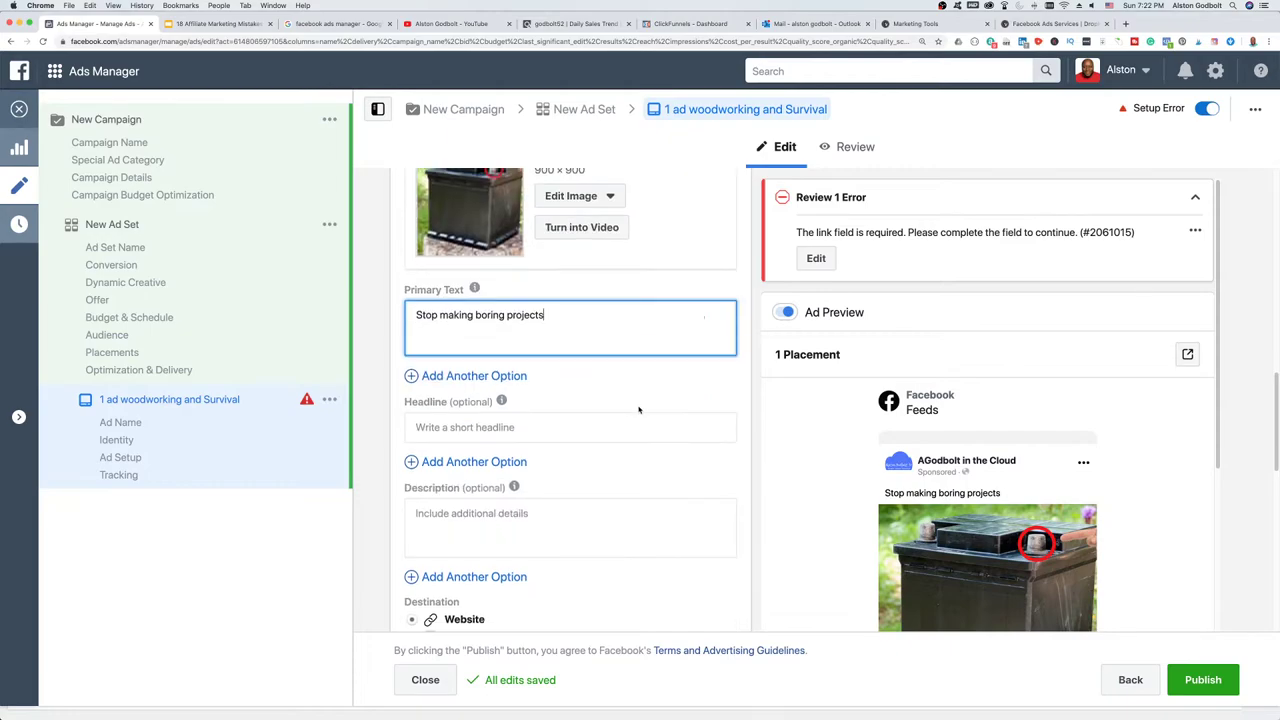
scroll(935, 433, down, 5)
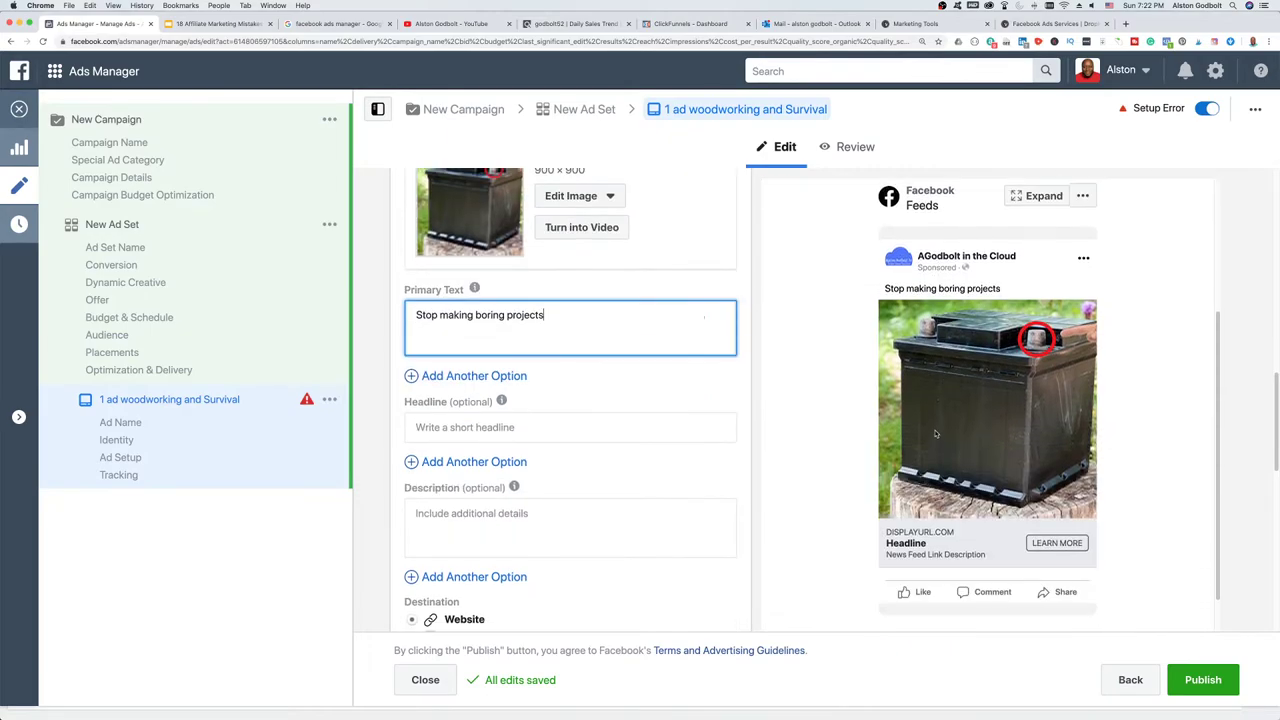
scroll(935, 433, up, 4)
scroll(600, 297, up, 2)
scroll(600, 297, down, 3)
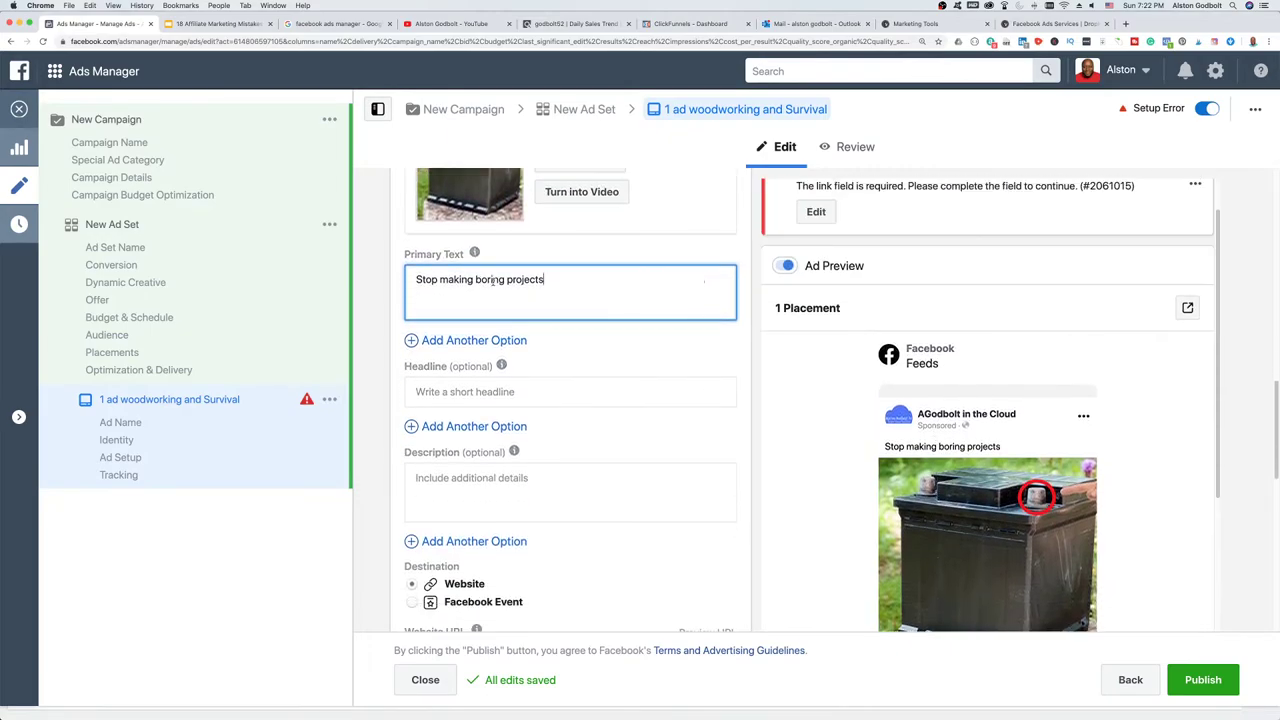
scroll(988, 326, down, 4)
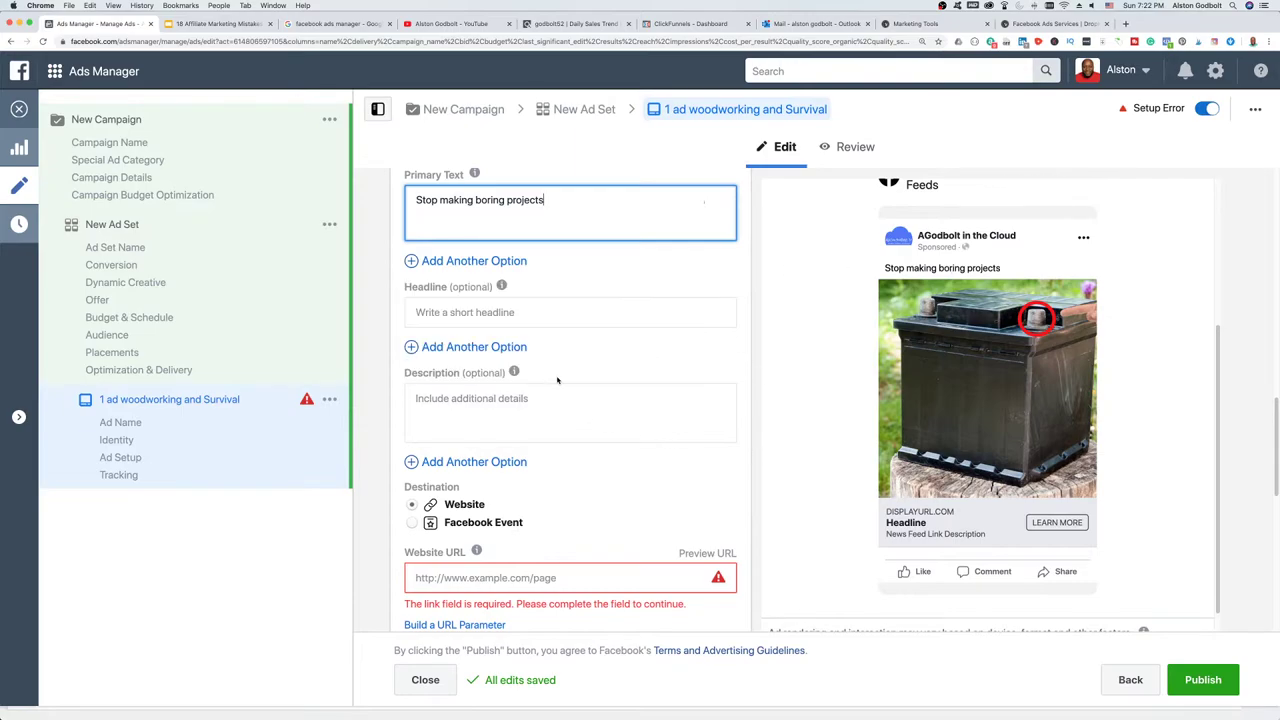
click(511, 313)
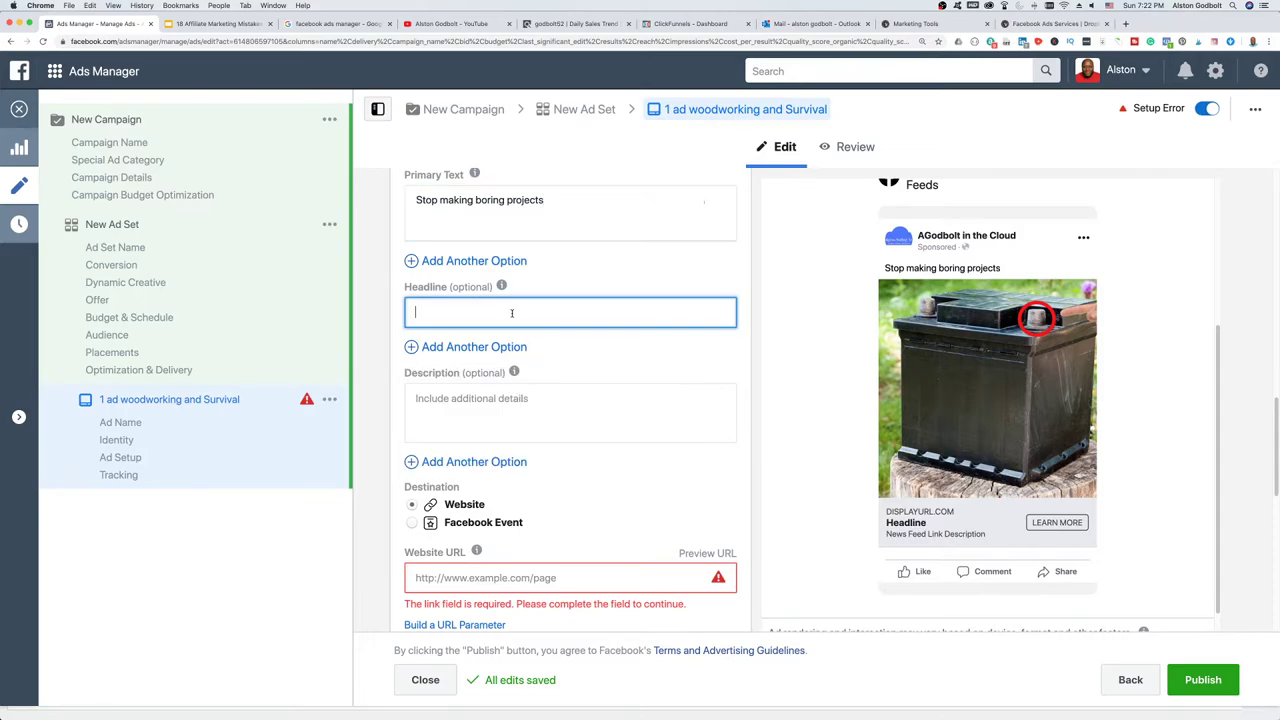
text(16,000 Plans )
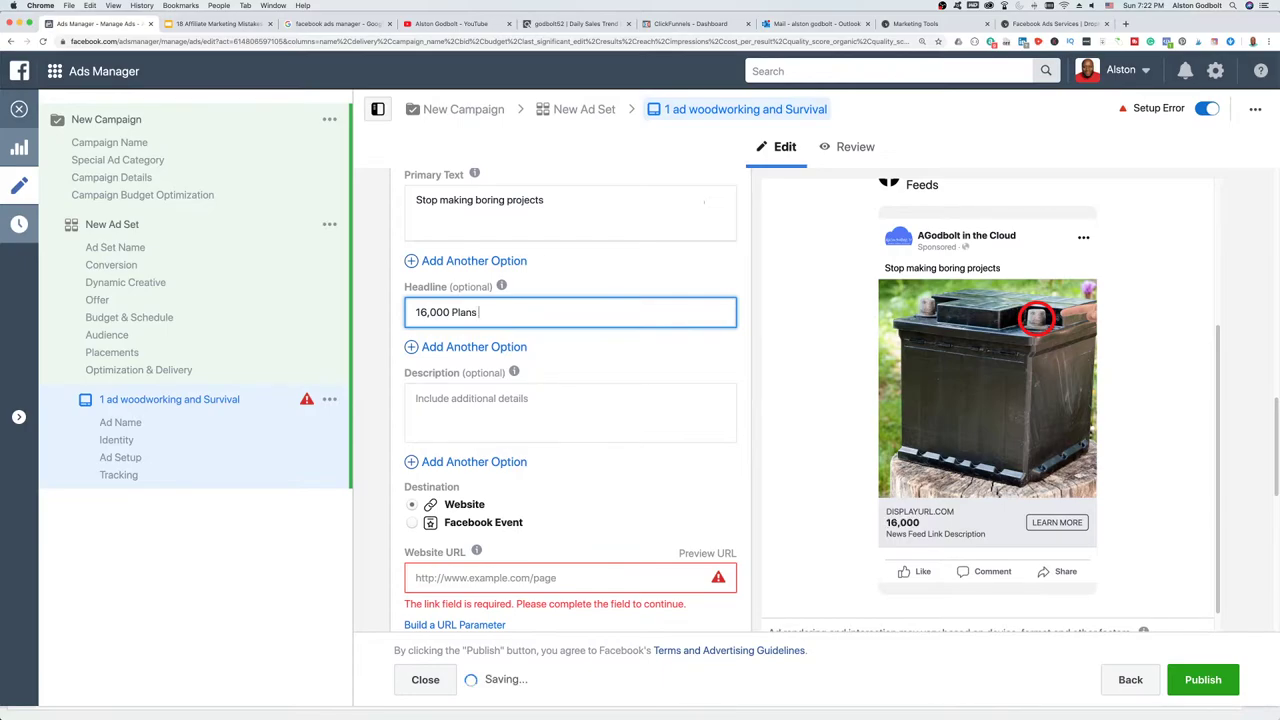
text(at your finger)
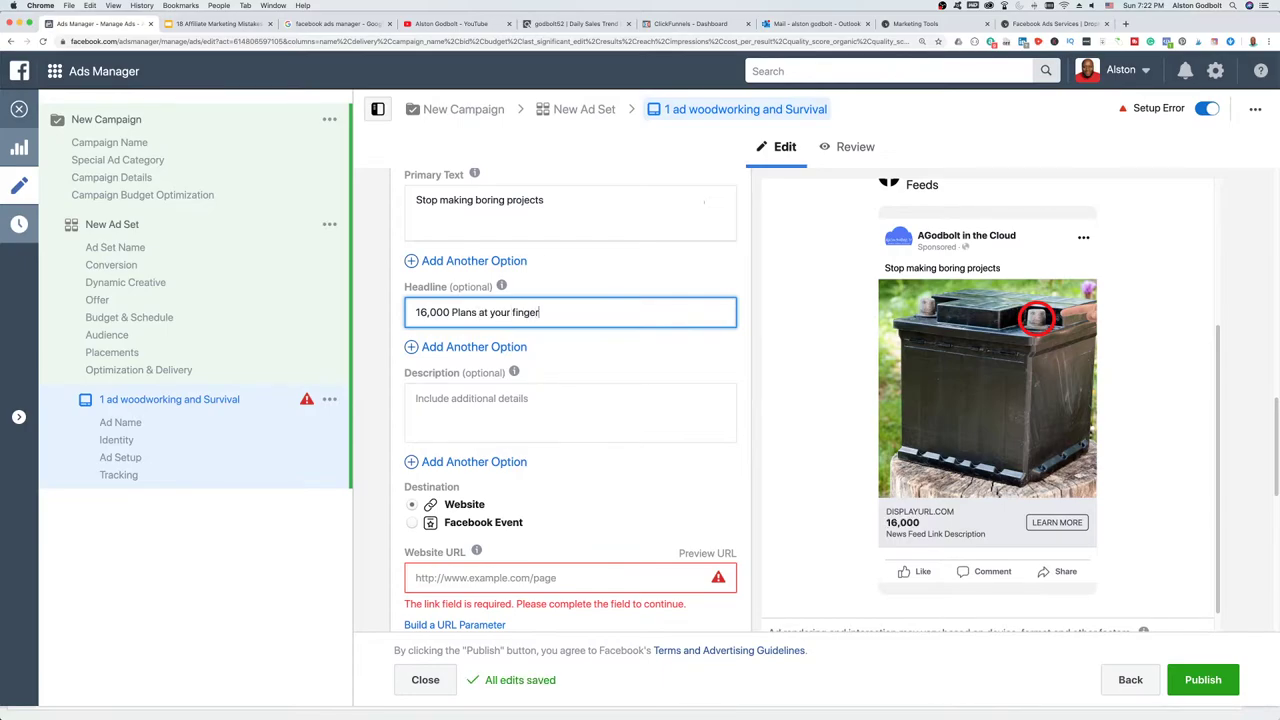
text( tips)
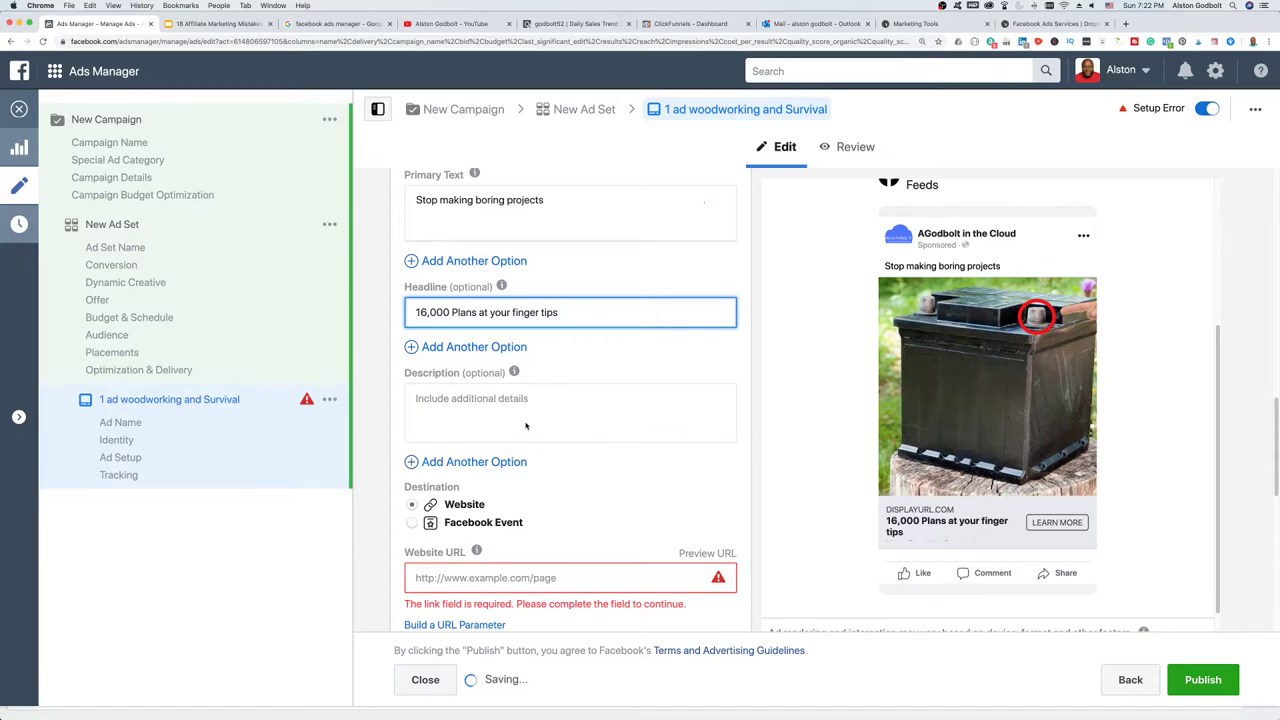
- Look over the ad's remaining Description, Website URL, Display Link and Call to Action settings
scroll(985, 456, down, 3)
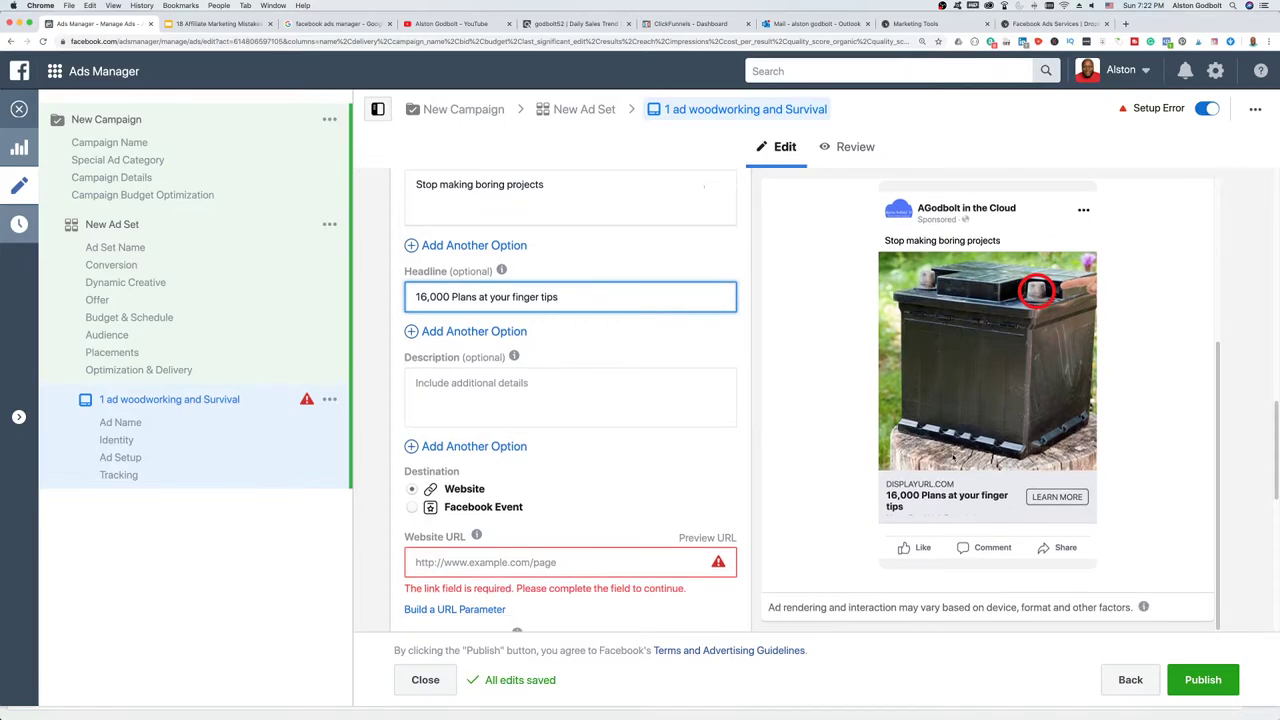
scroll(604, 417, up, 3)
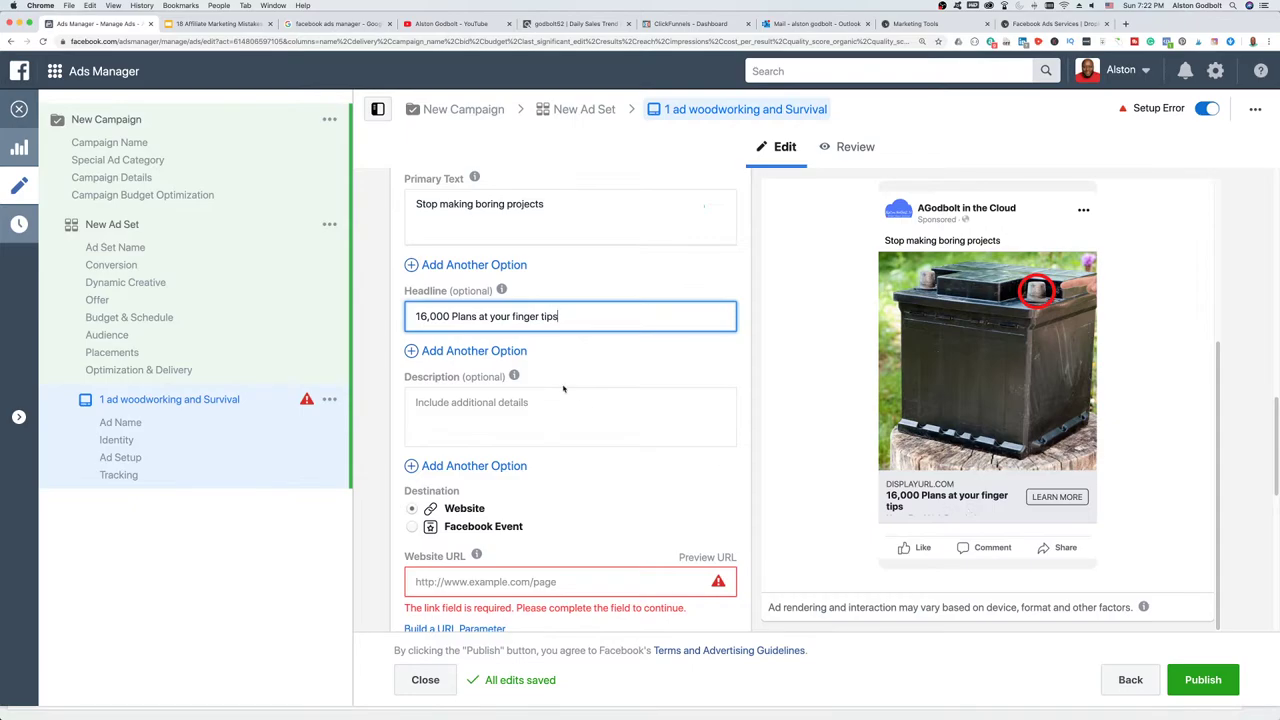
click(507, 414)
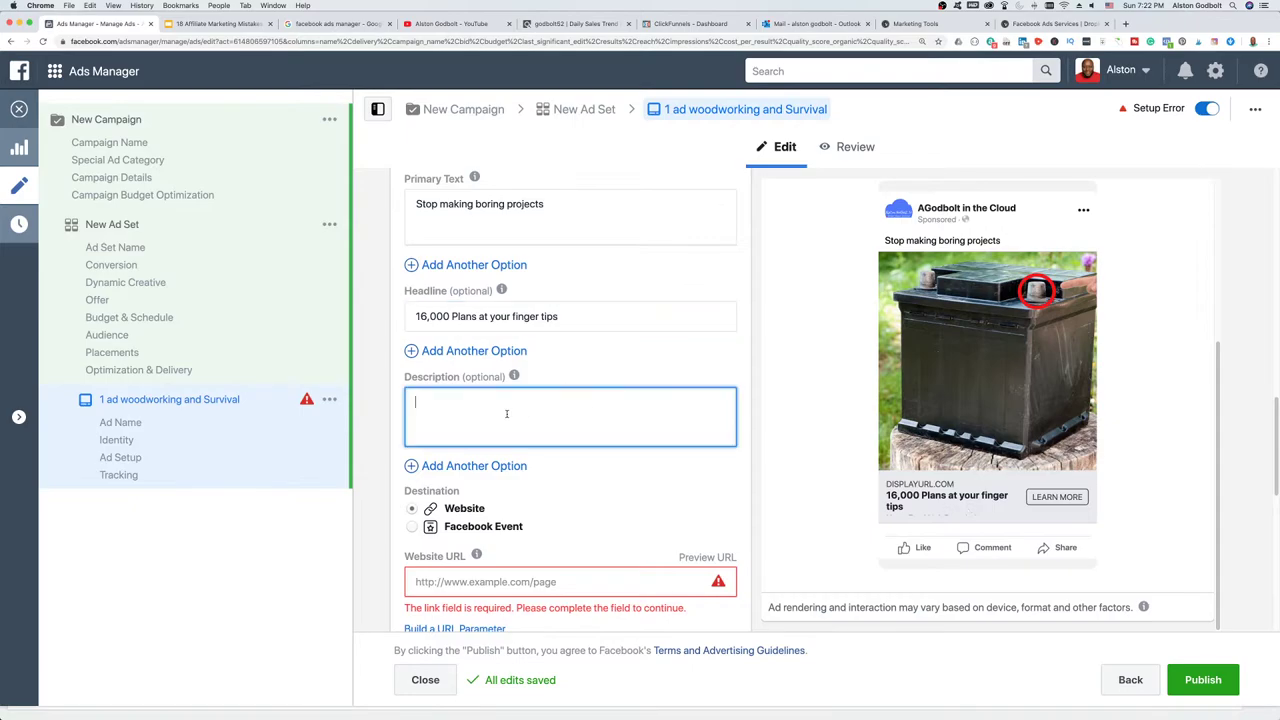
scroll(507, 414, down, 3)
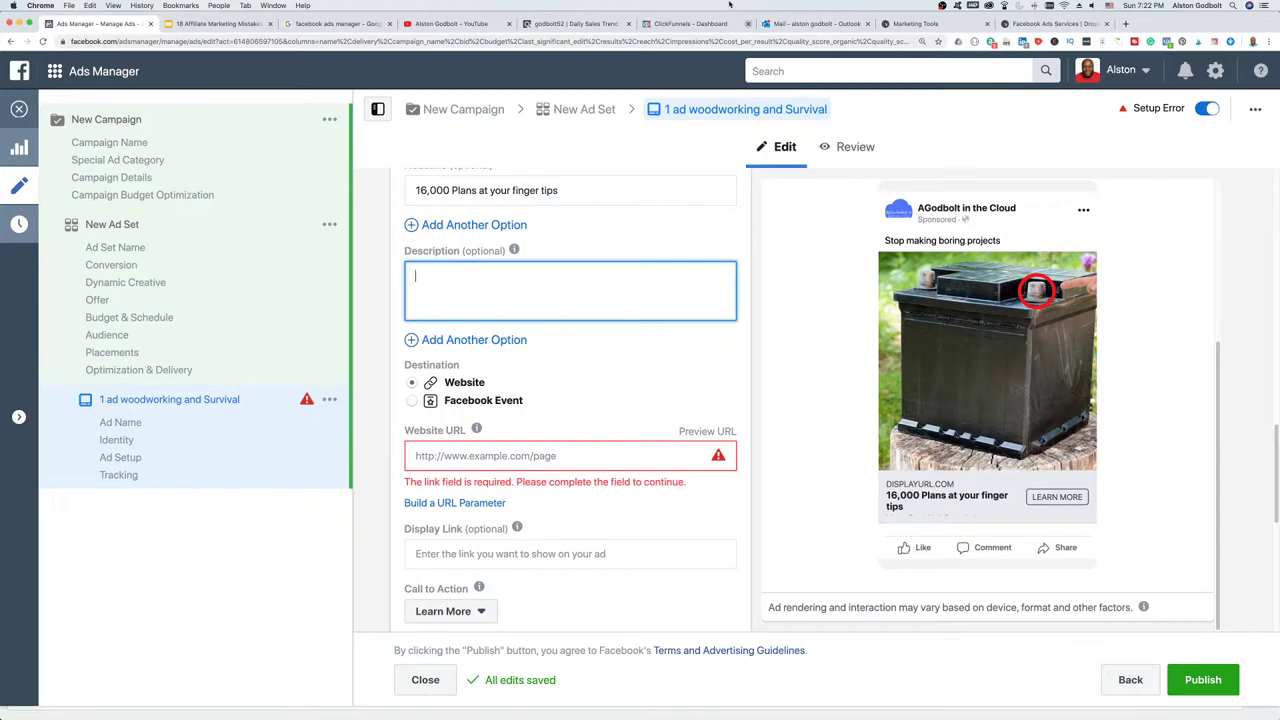
- Switch to ClickFunnels and open the list of funnels
click(690, 23)
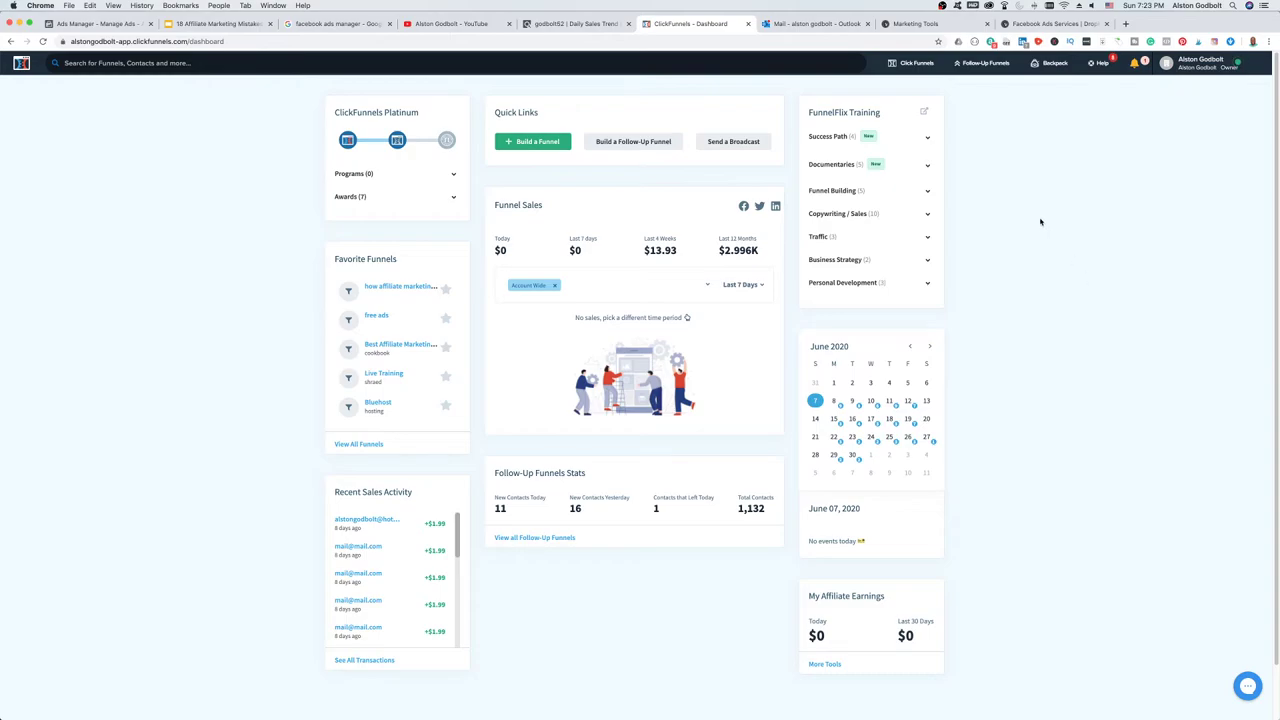
mouse_move(914, 63)
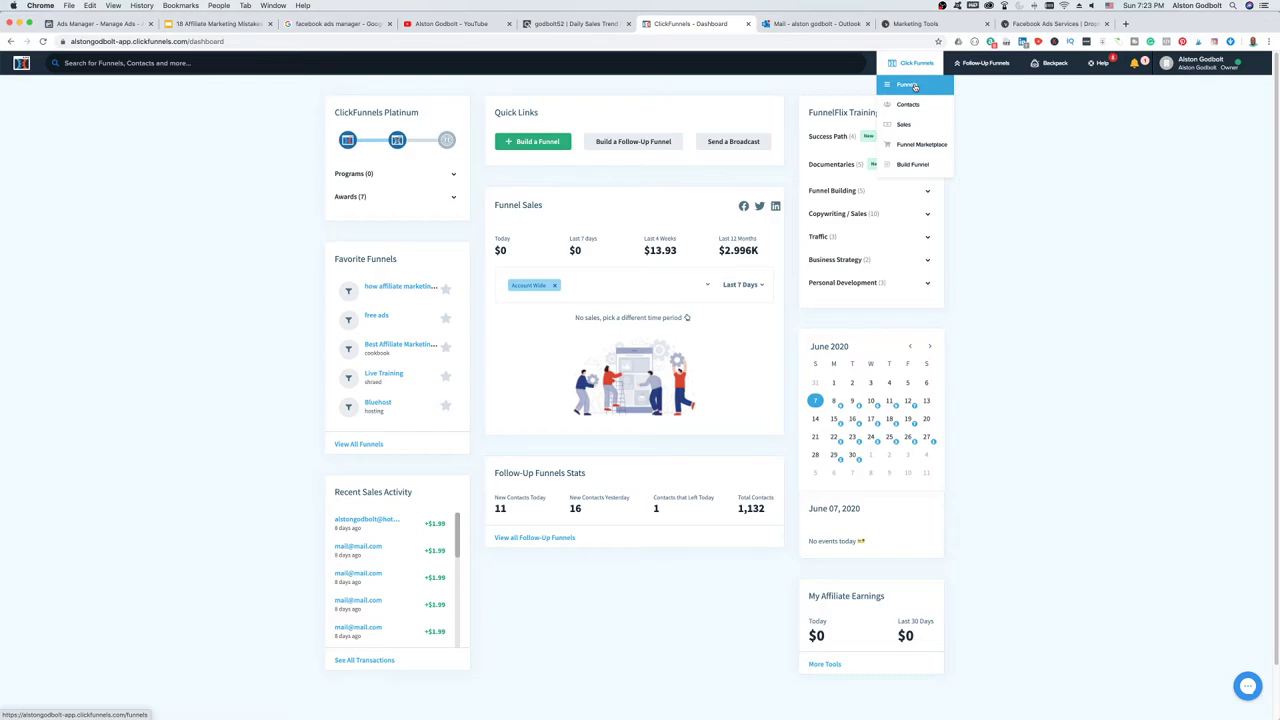
click(914, 87)
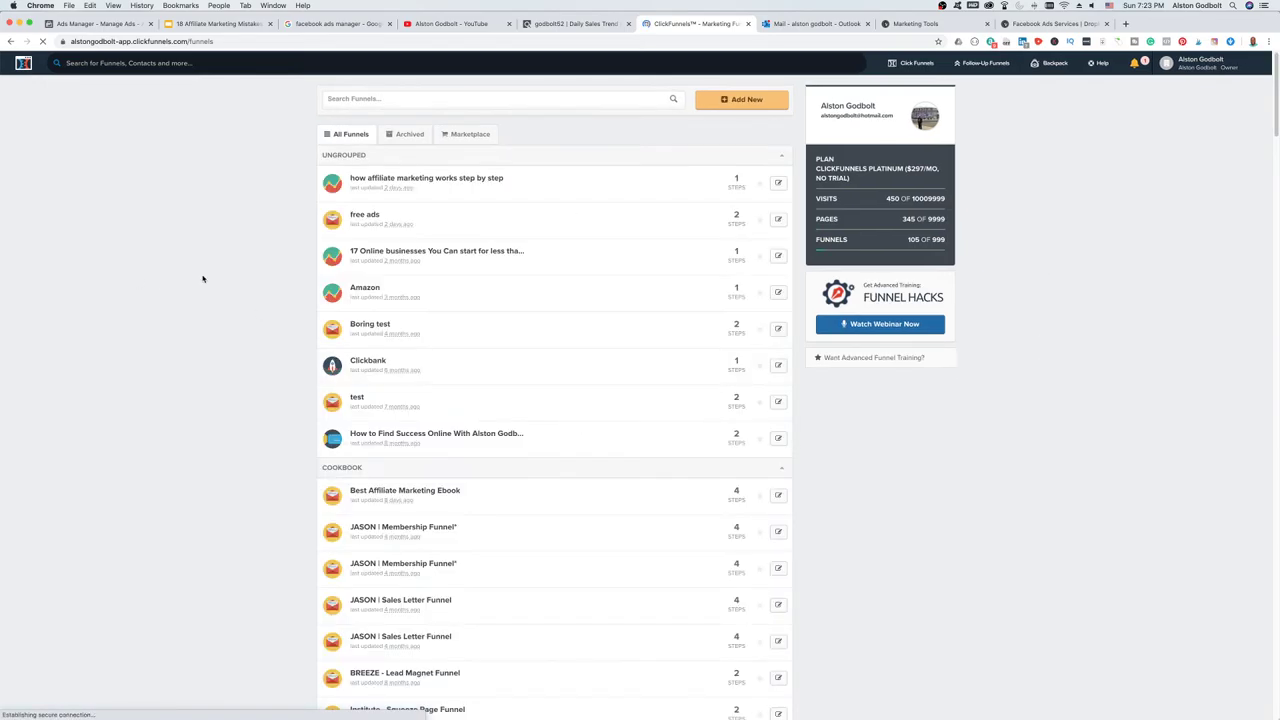
- Search the funnel list page for "ted"
key(super+f)
text(te)
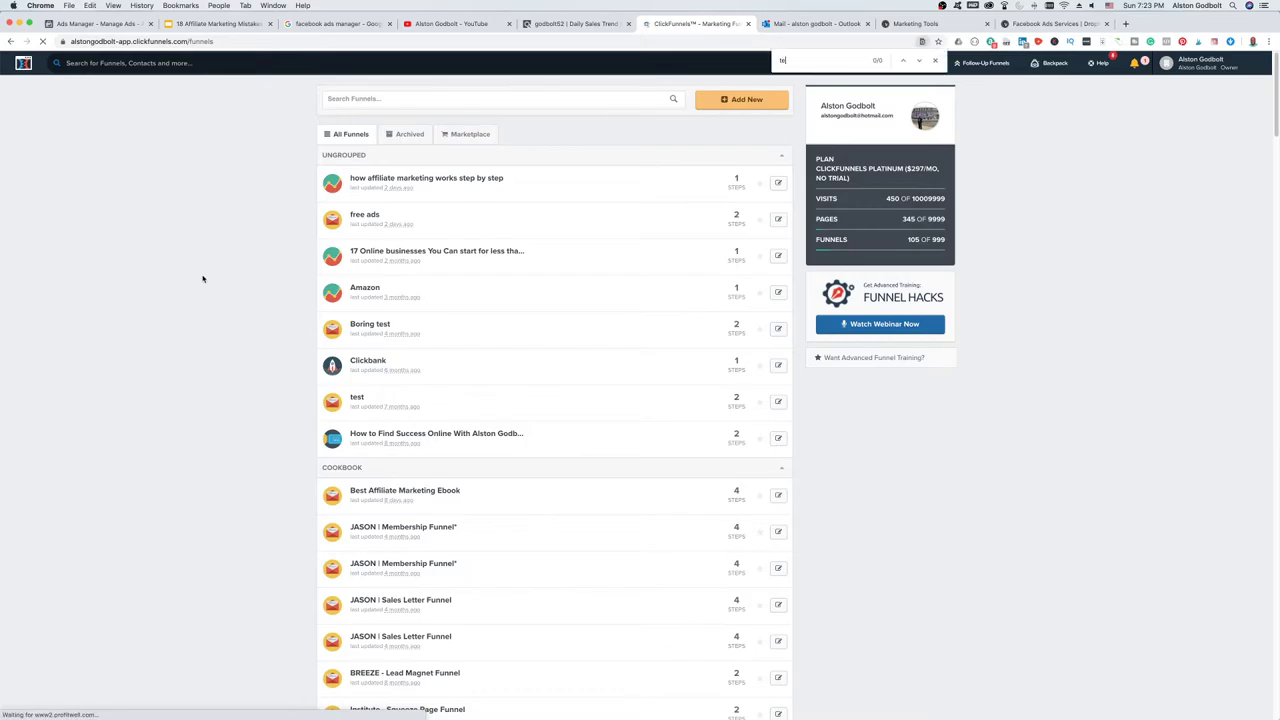
text(d)
key(Return)
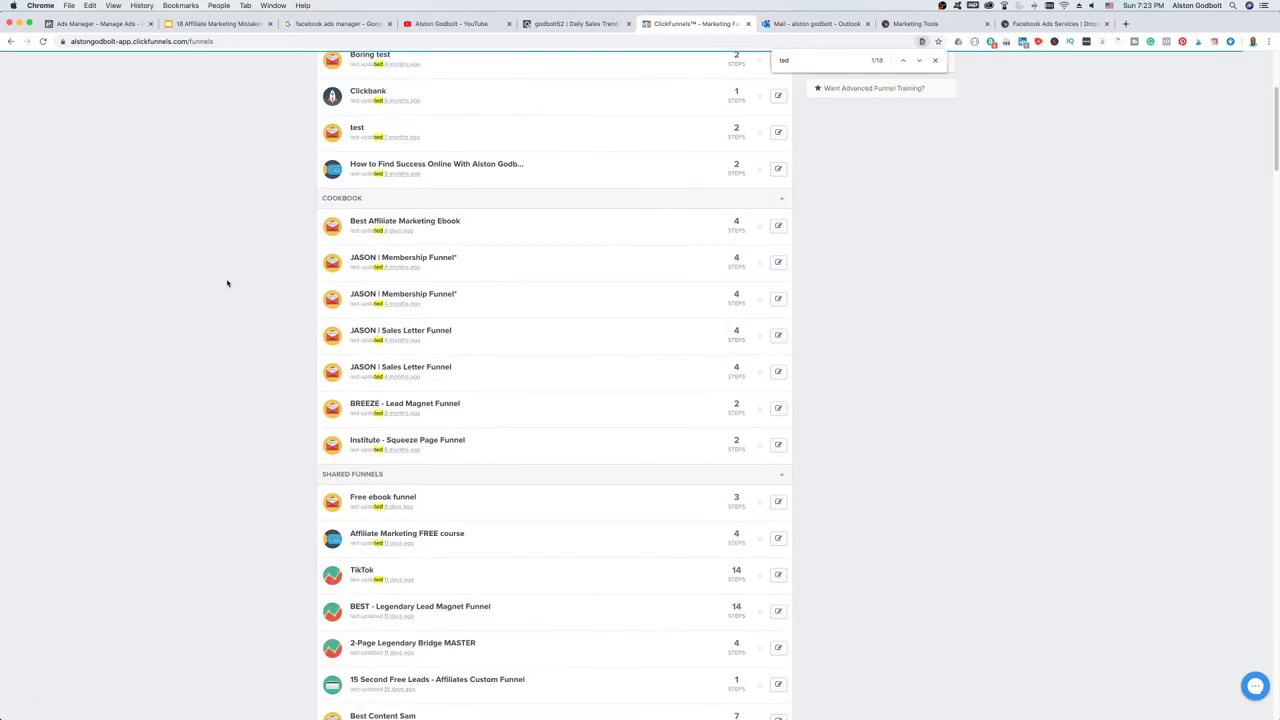
- Search the funnel list page for "woodworking" and open the Woodworking funnel
double_click(805, 61)
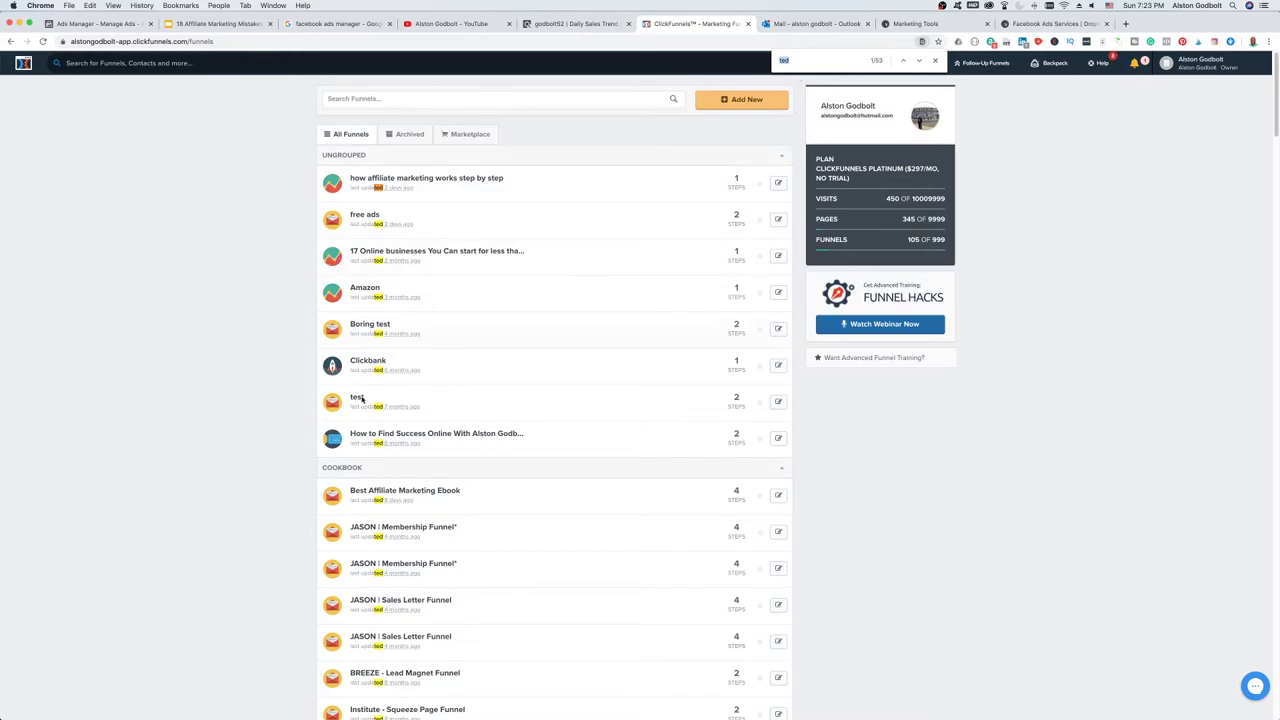
click(812, 61)
double_click(812, 61)
text(woodwo)
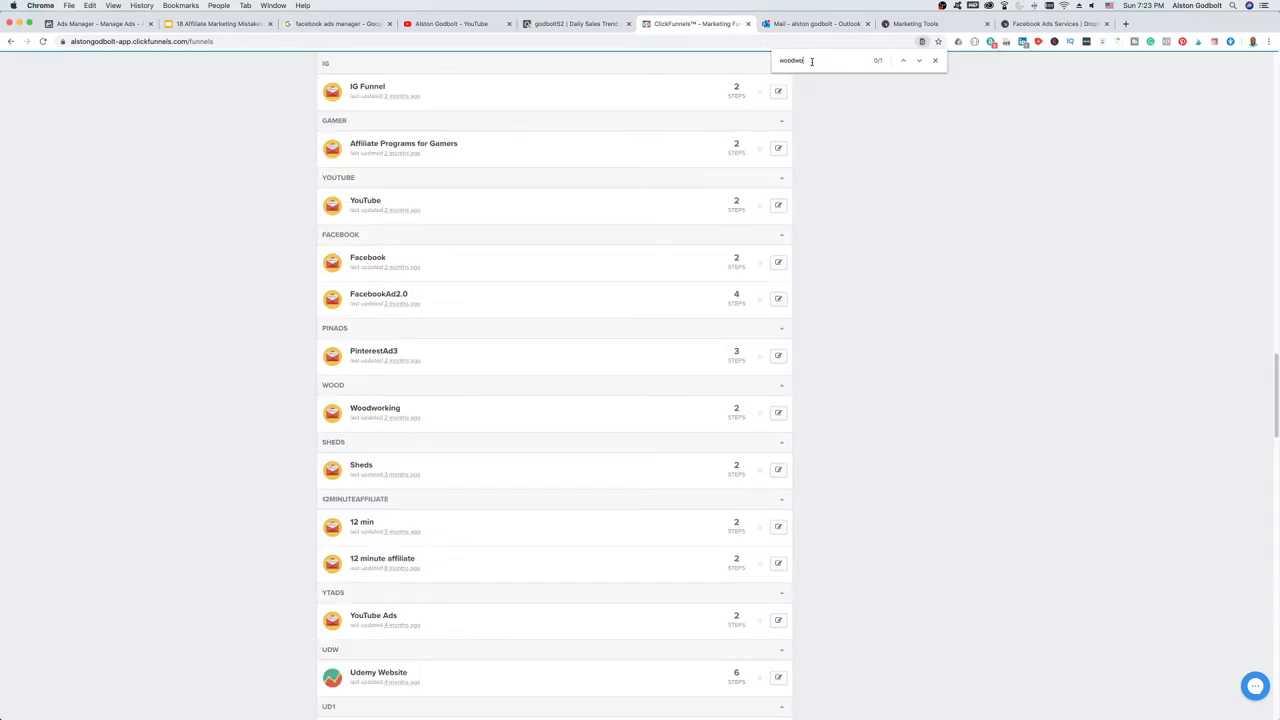
text(rking)
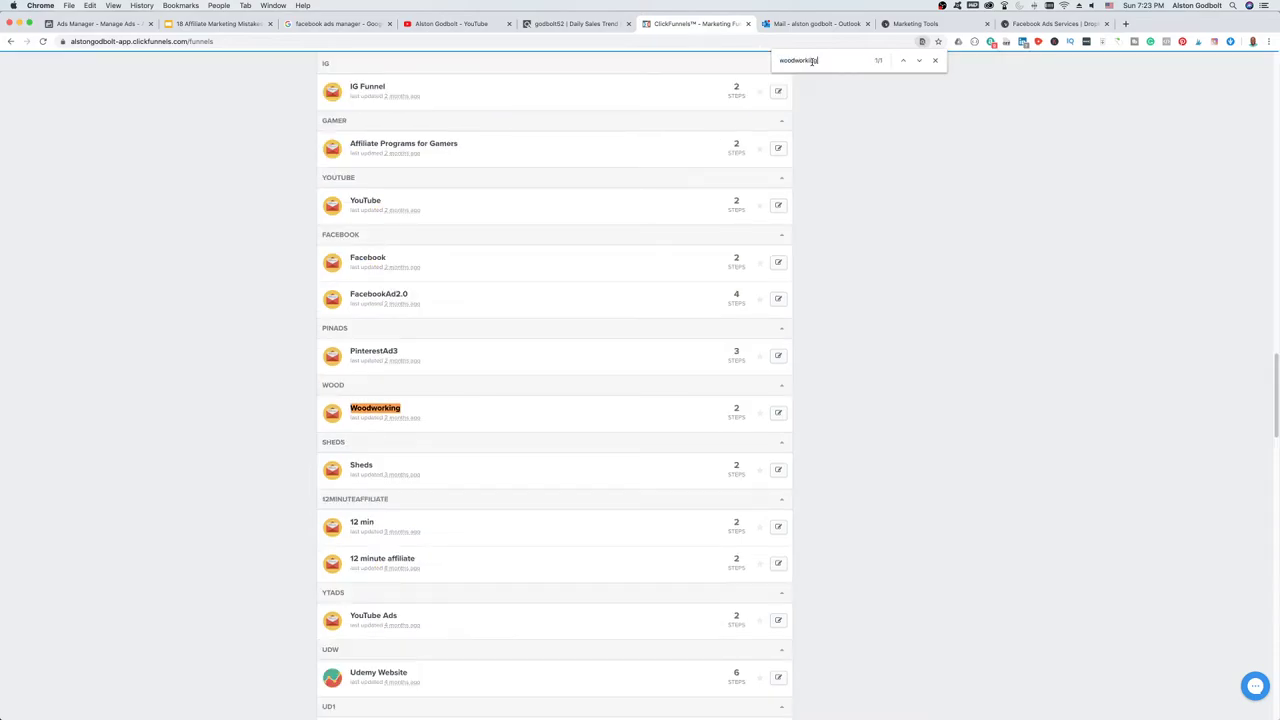
click(377, 410)
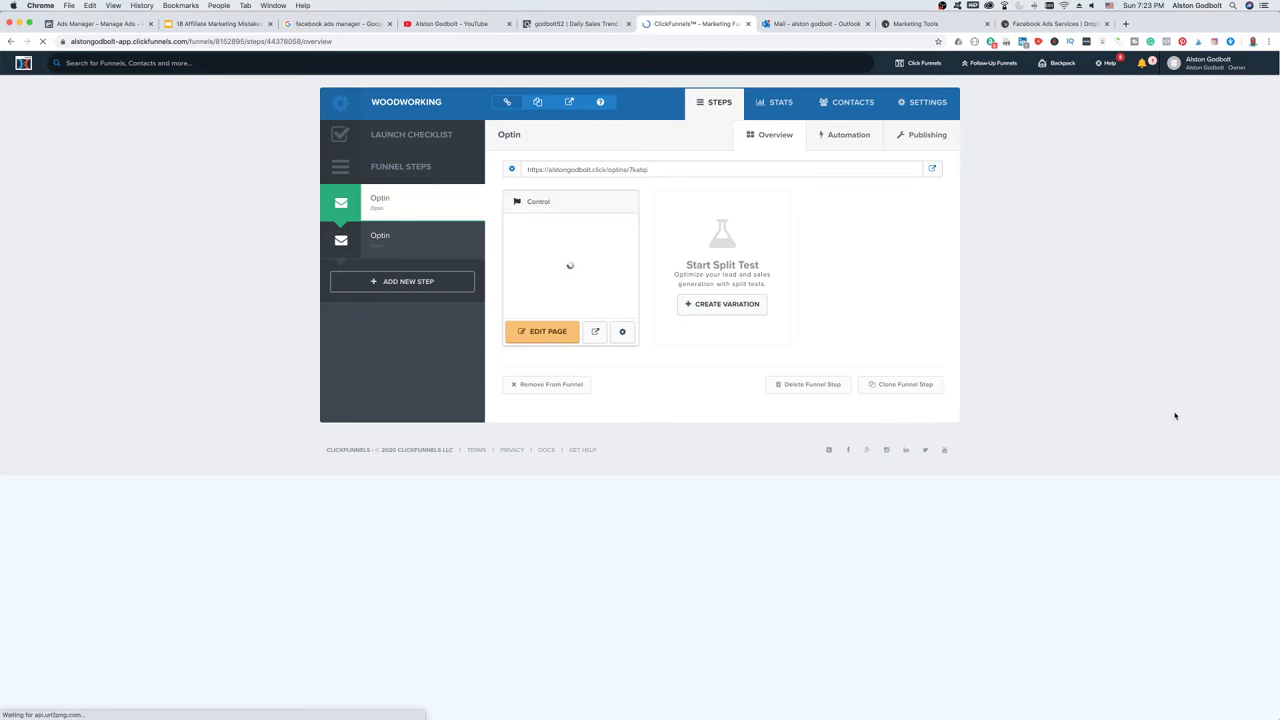
- Open the funnel's first Optin page for editing and compare its wording with the Teds Woodworking sales page
click(546, 338)
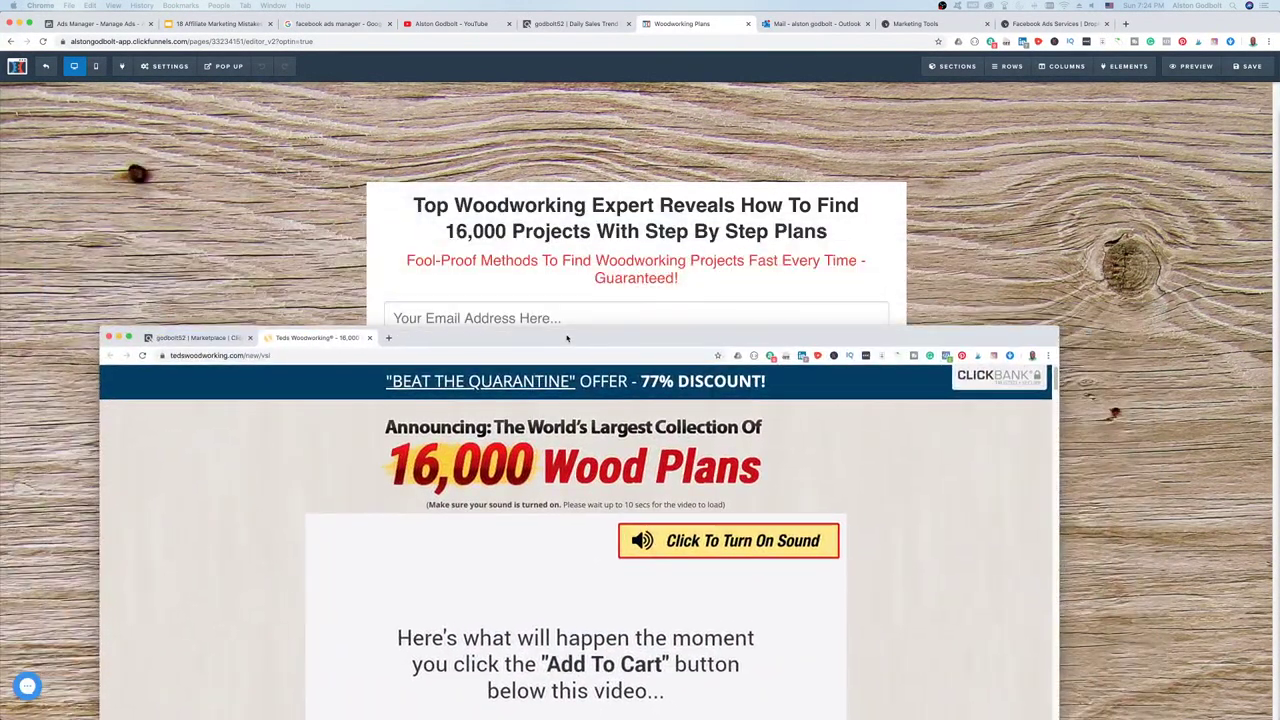
scroll(615, 462, down, 1)
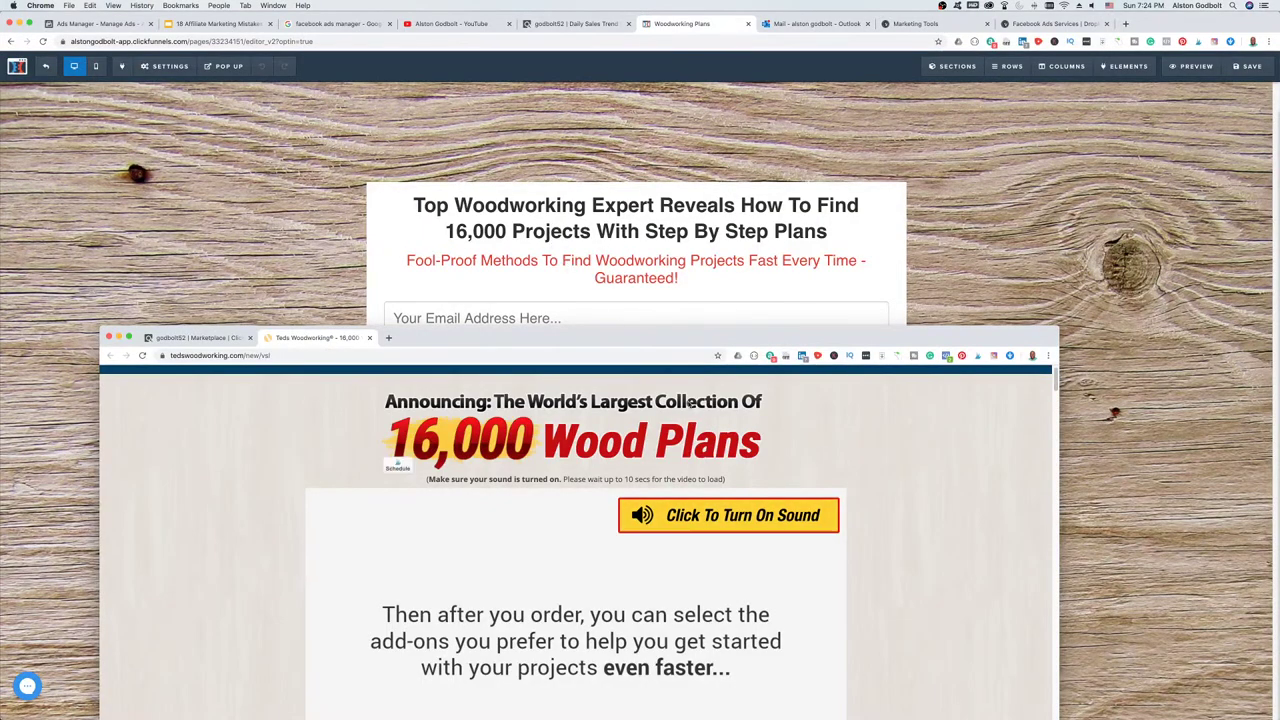
scroll(681, 451, down, 10)
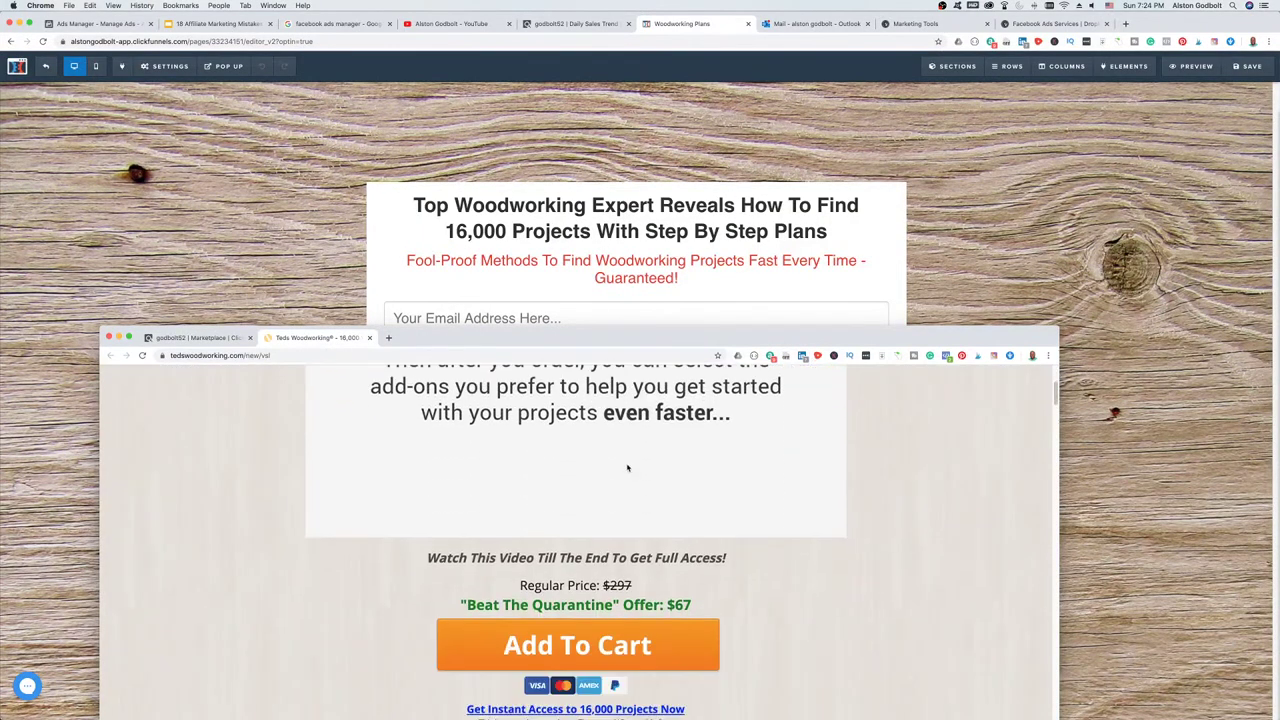
scroll(628, 469, down, 5)
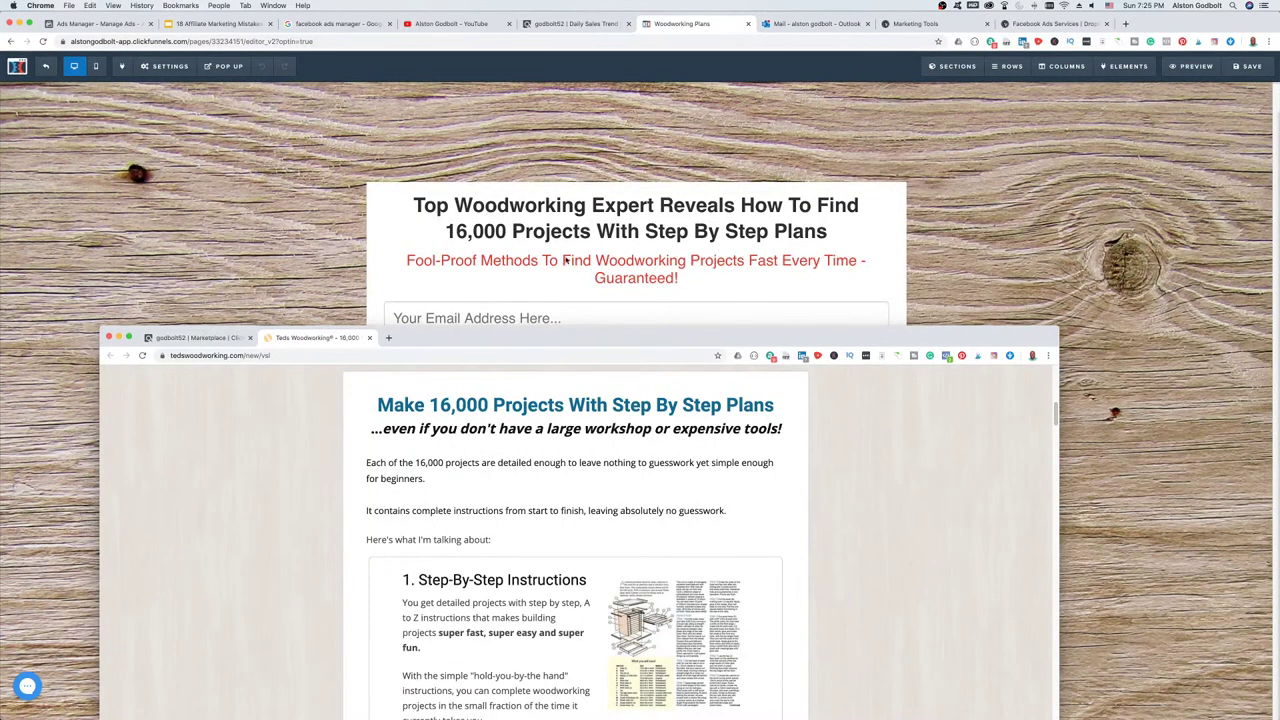
click(606, 254)
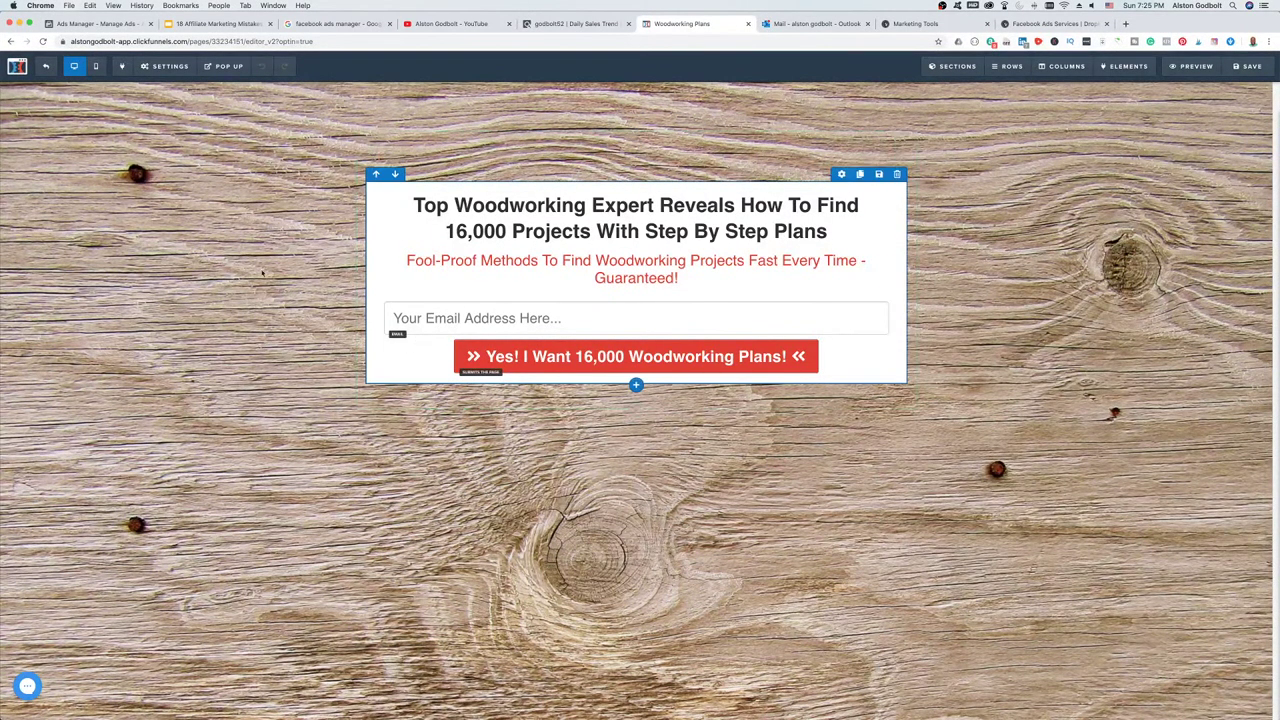
- Check the opt-in page's email integration settings, including the action and the list that contacts are added to
click(189, 65)
click(168, 86)
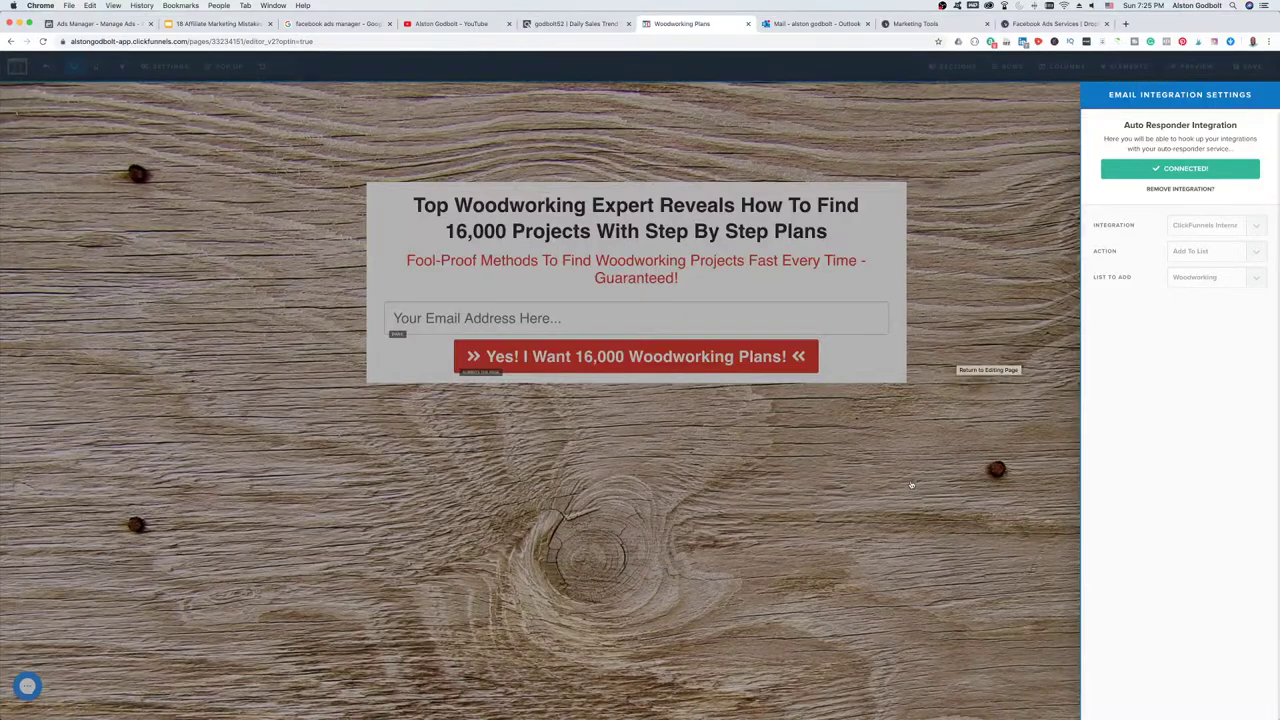
click(908, 485)
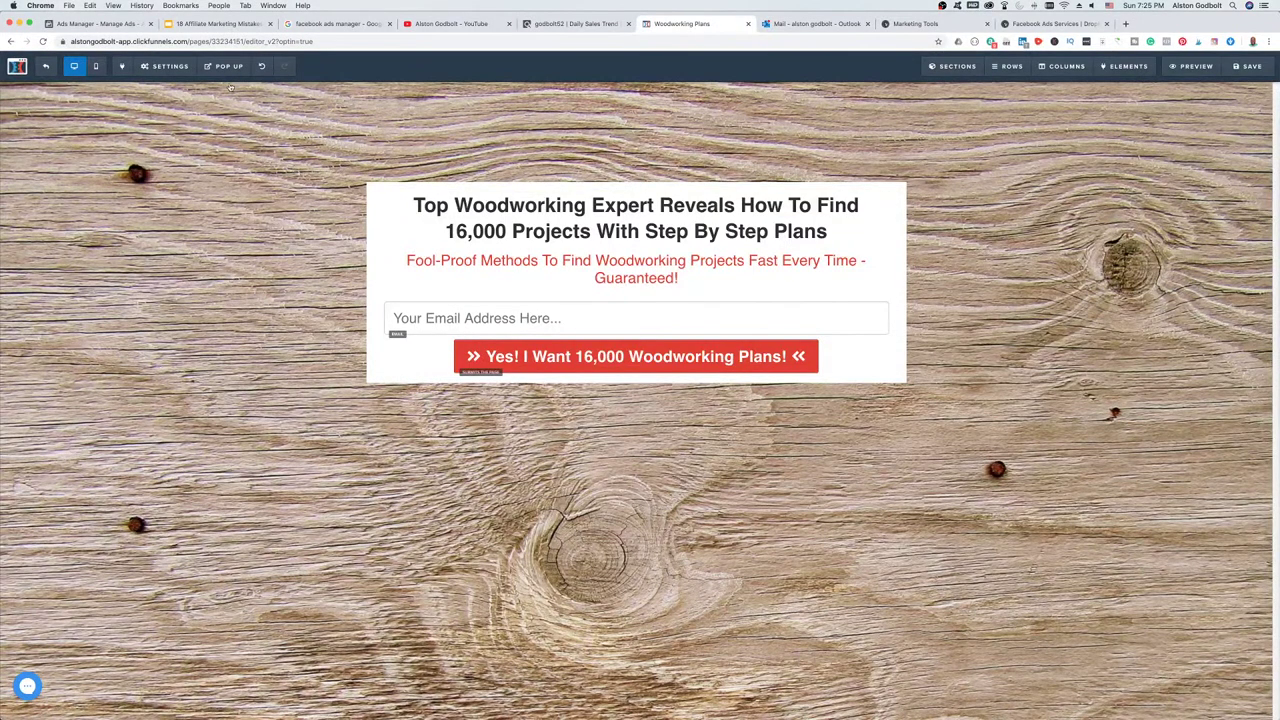
- Check the opt-in page's general settings for the link visitors are sent to on submit
click(170, 67)
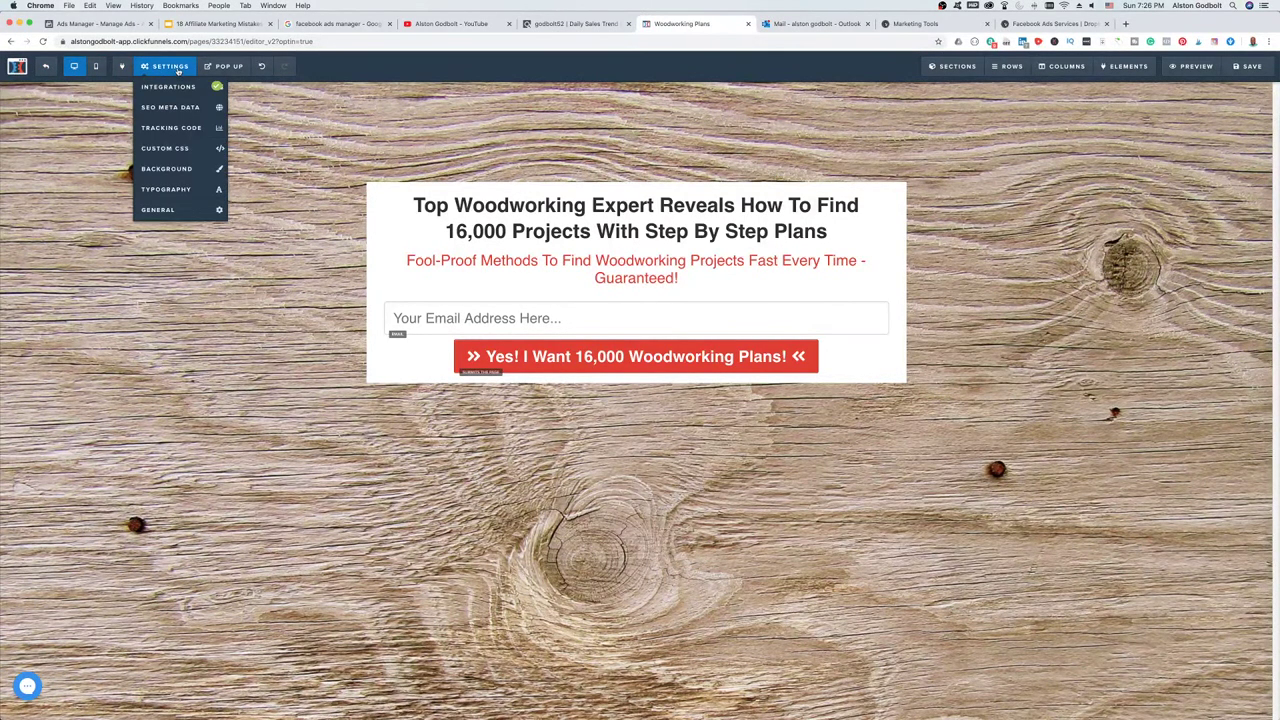
mouse_move(178, 69)
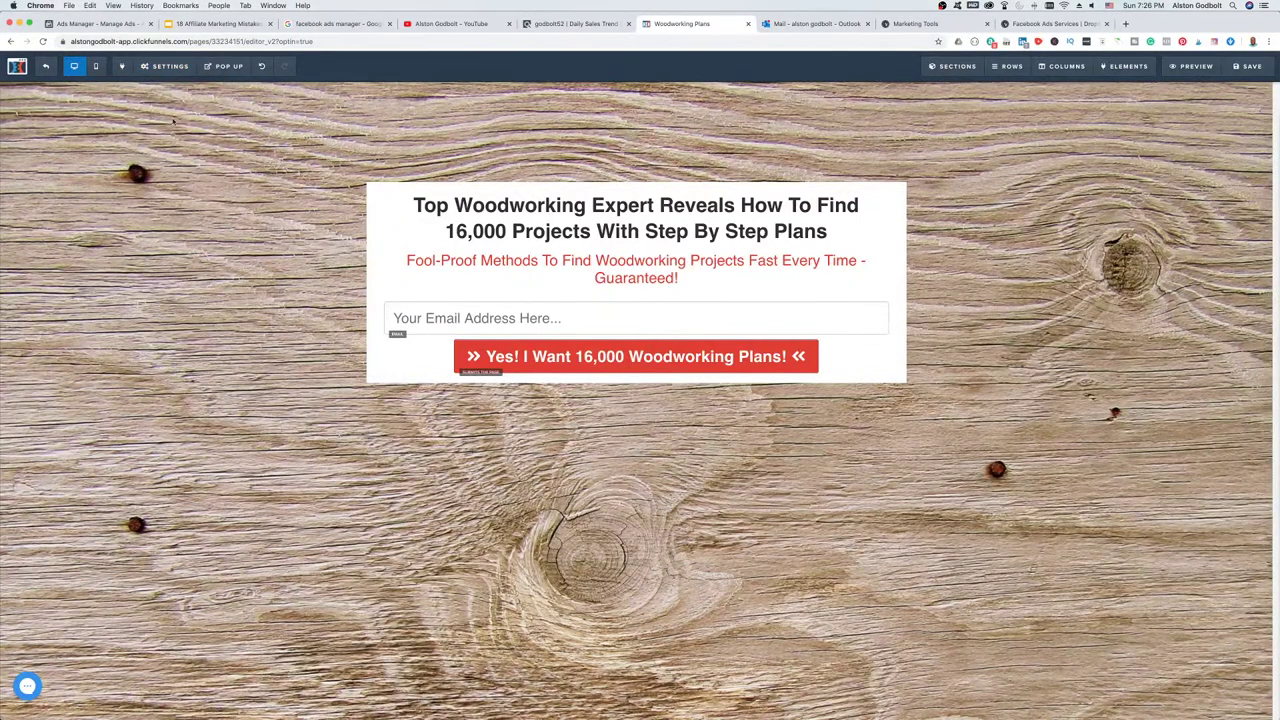
click(160, 210)
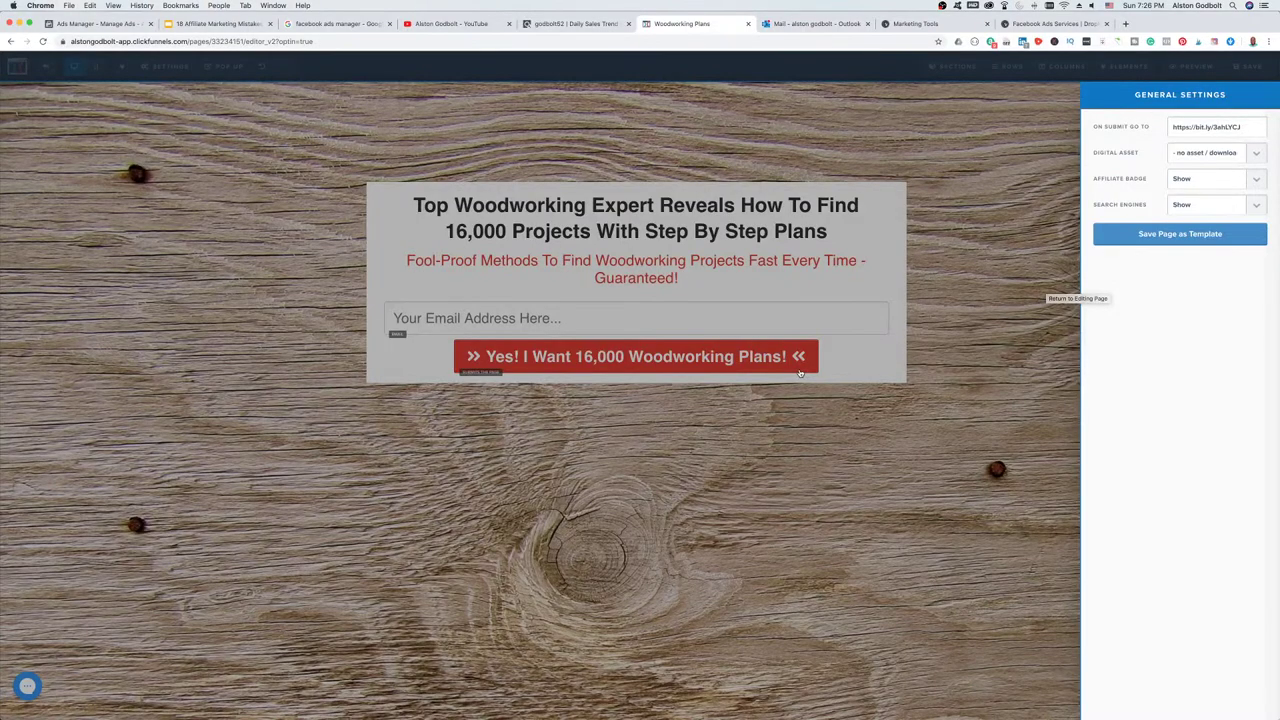
click(758, 416)
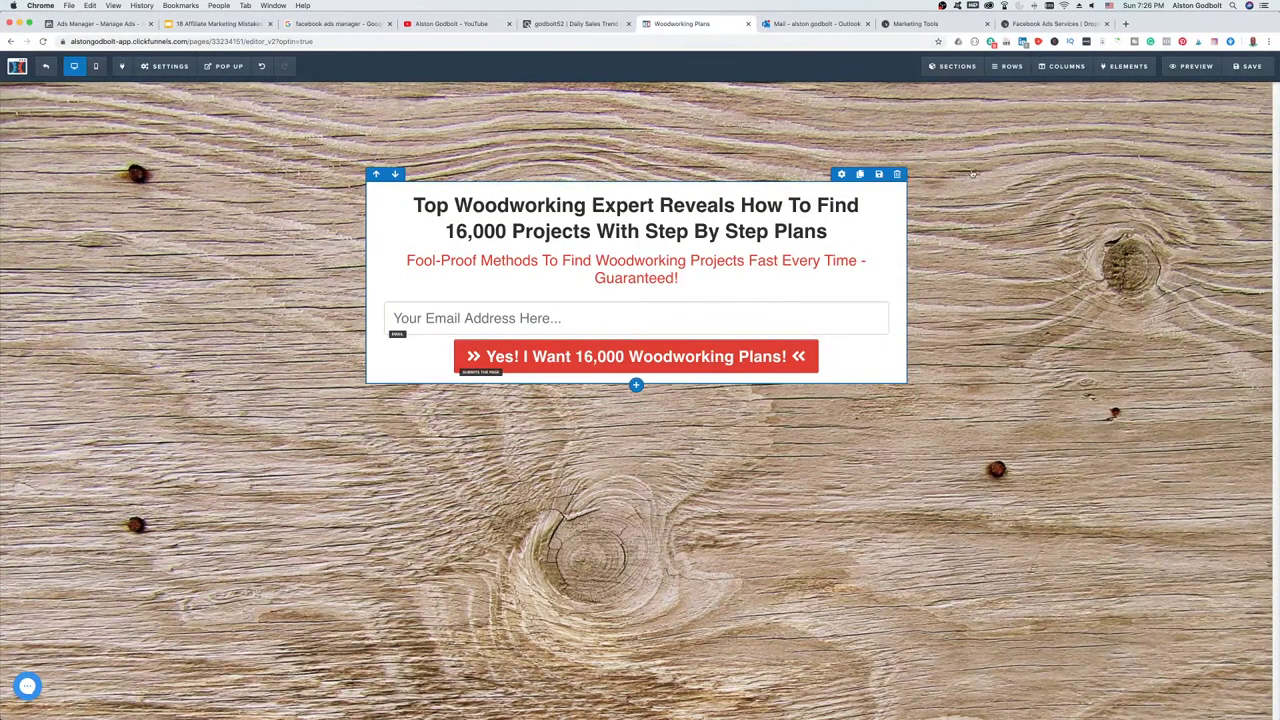
- Preview the opt-in page and submit an e-mail address to test the redirect to the sales page
click(1190, 66)
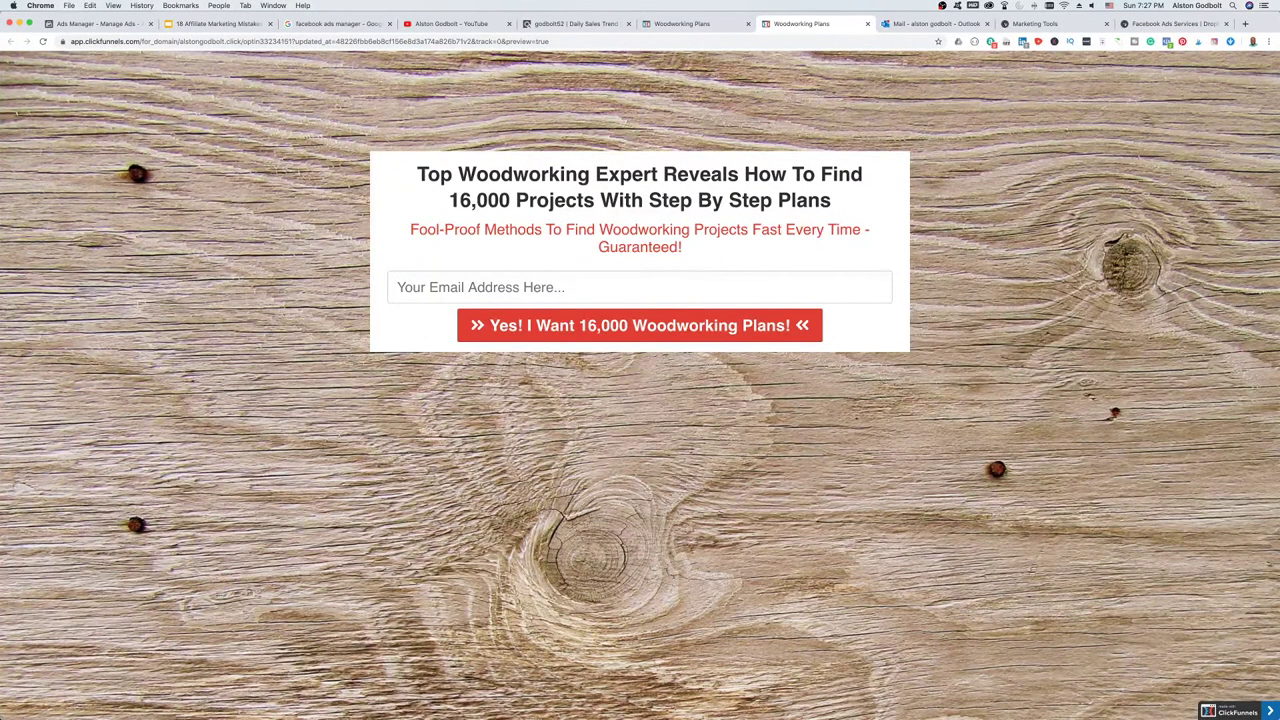
click(700, 288)
click(430, 316)
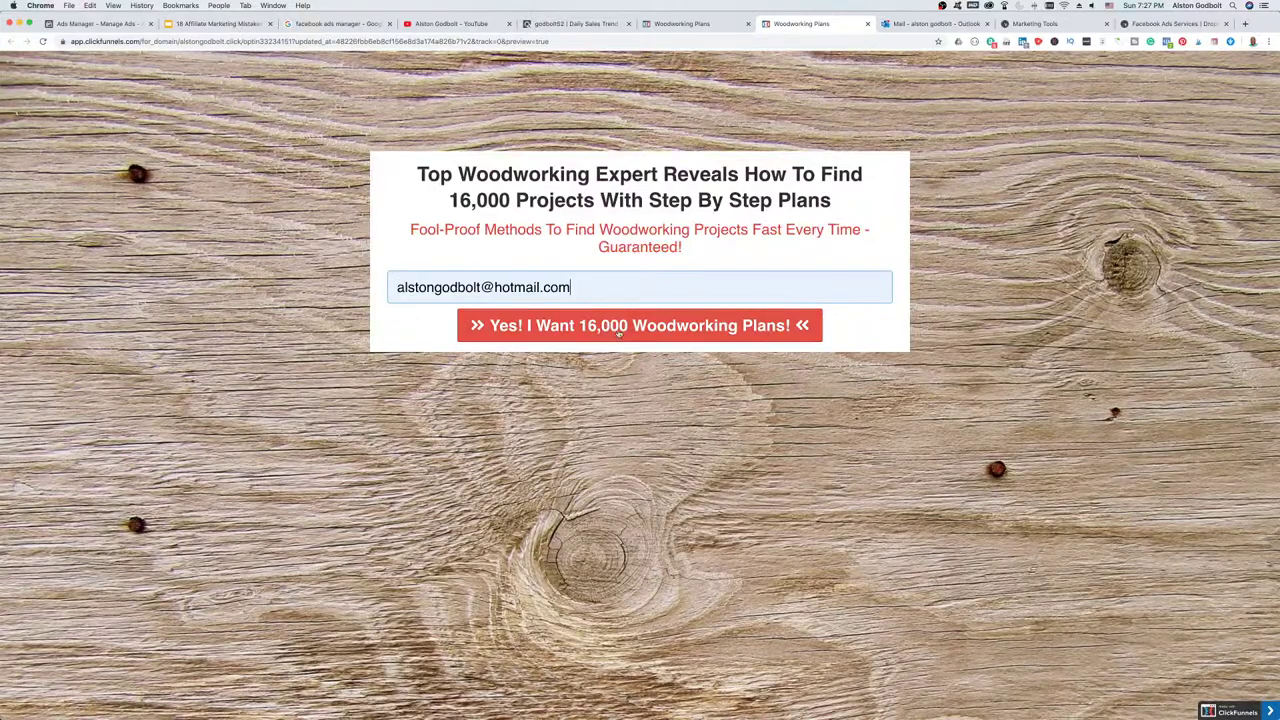
click(619, 330)
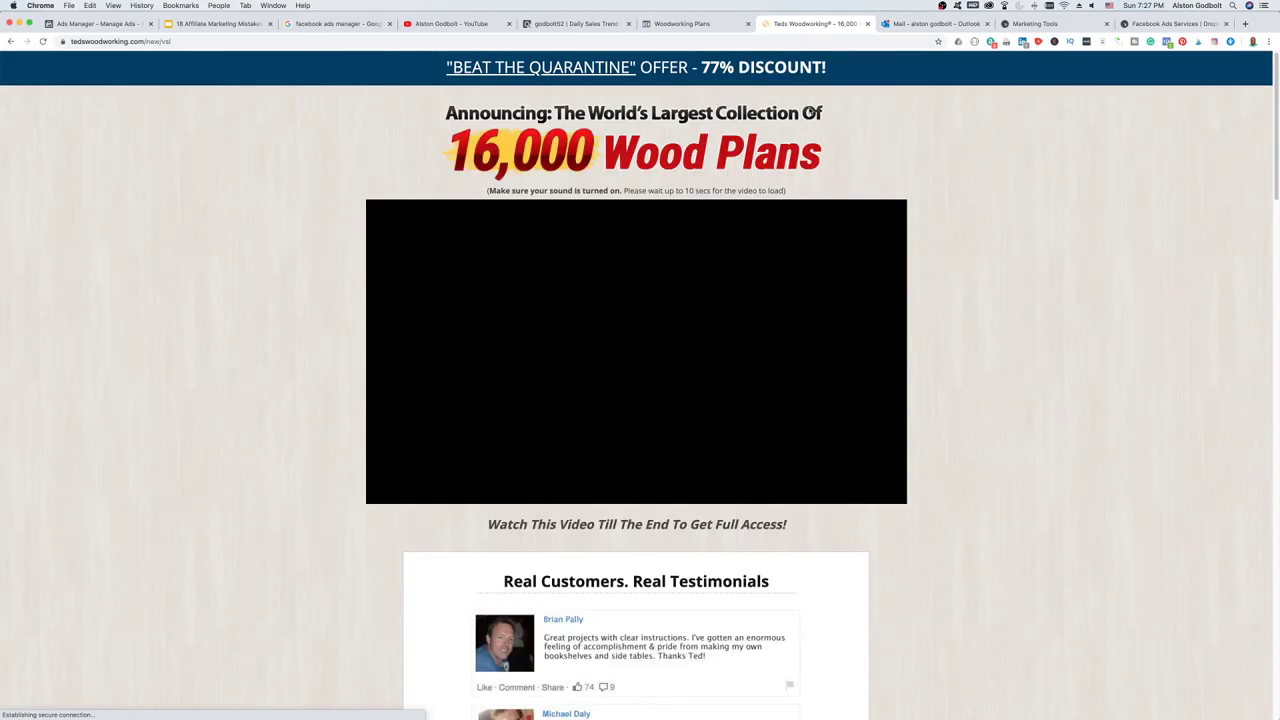
- Leave the opt-in page editor and copy the Woodworking funnel's URL from the funnel overview
click(714, 24)
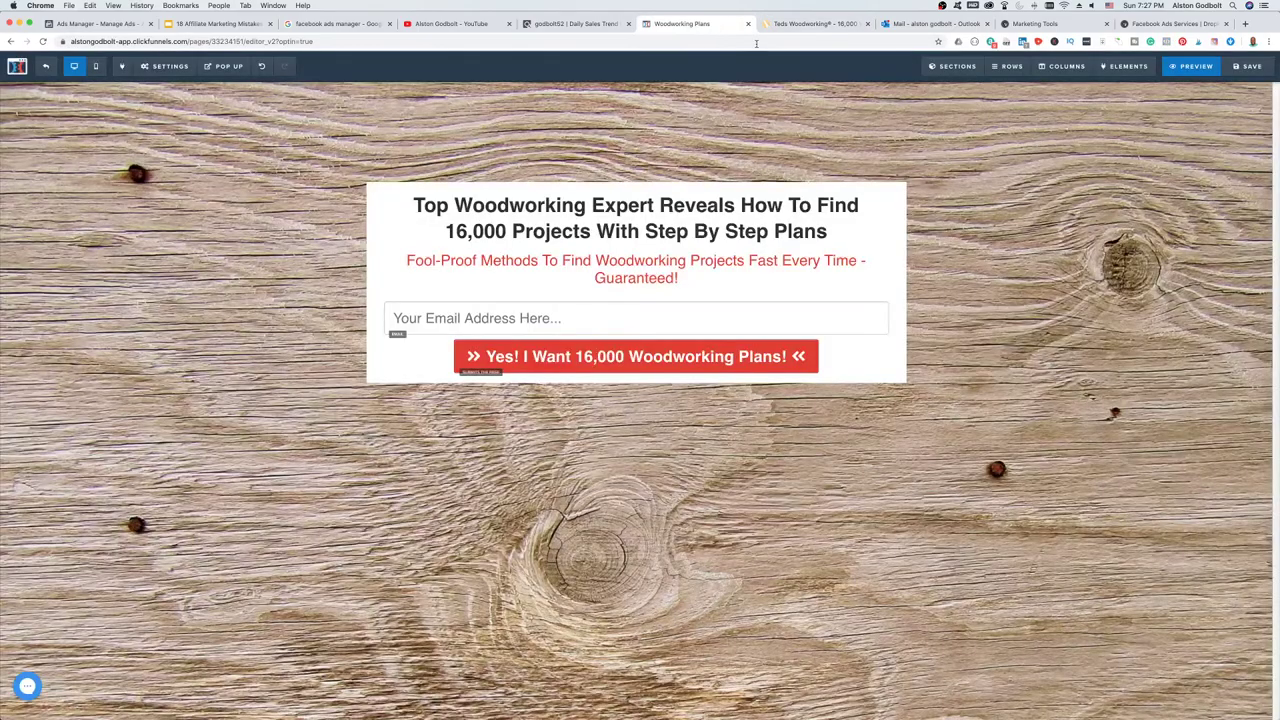
click(46, 67)
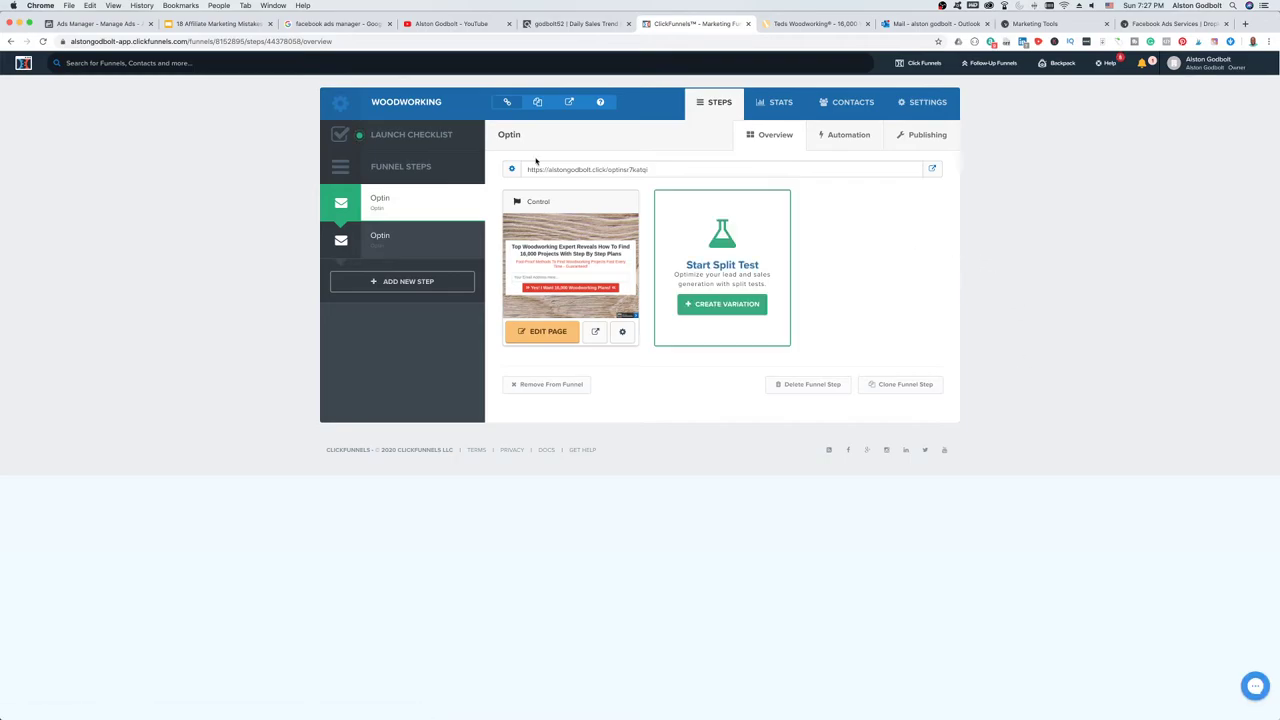
click(537, 104)
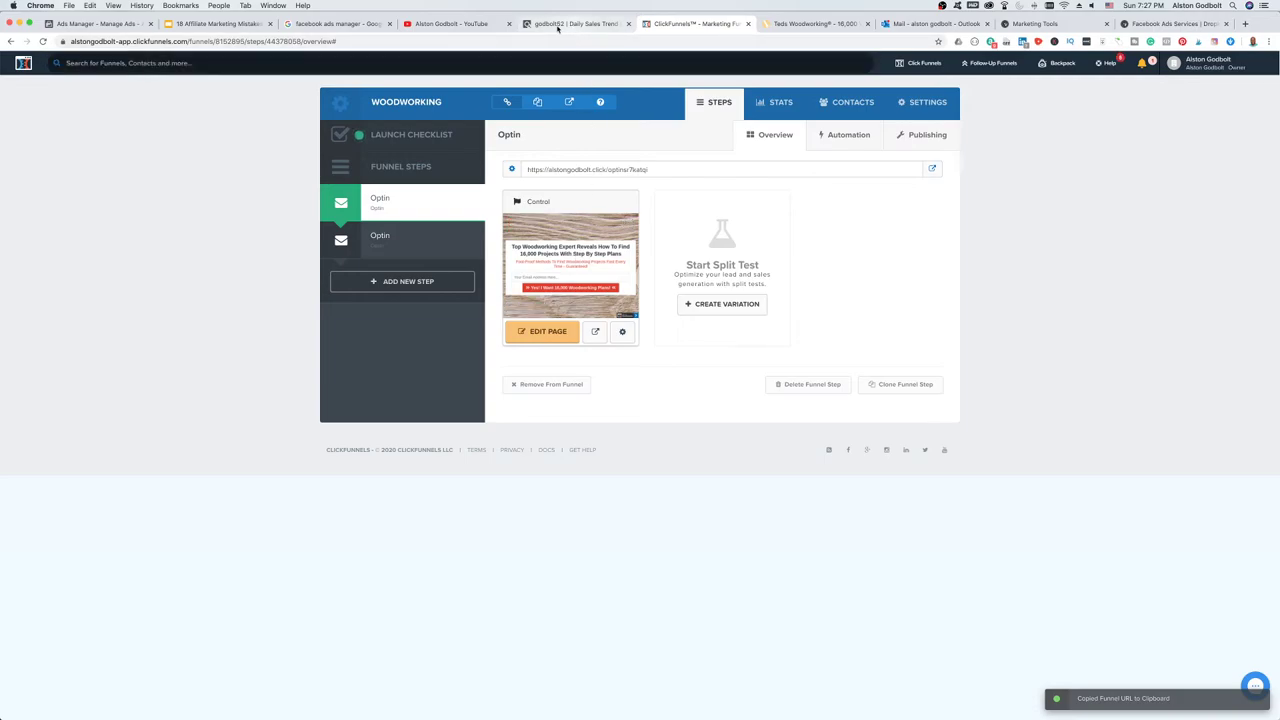
- Switch to Facebook Ads Manager and paste the copied funnel URL as the ad's Website URL
click(81, 23)
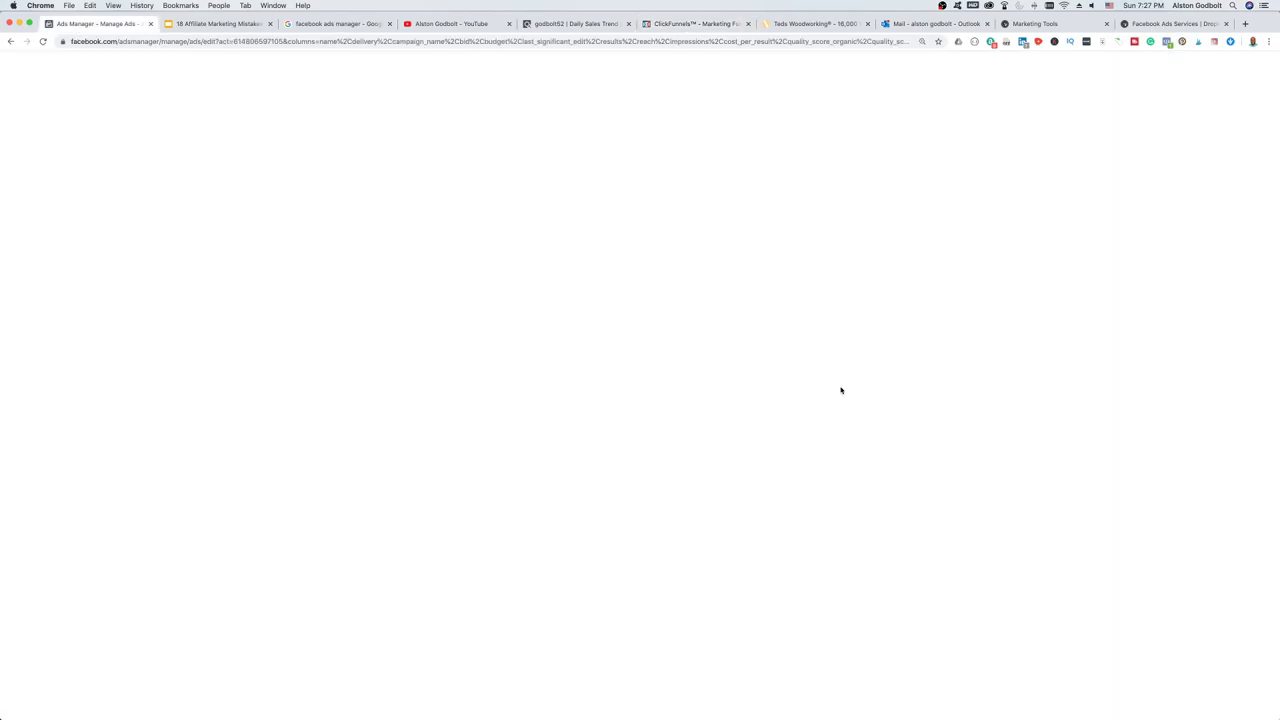
click(531, 456)
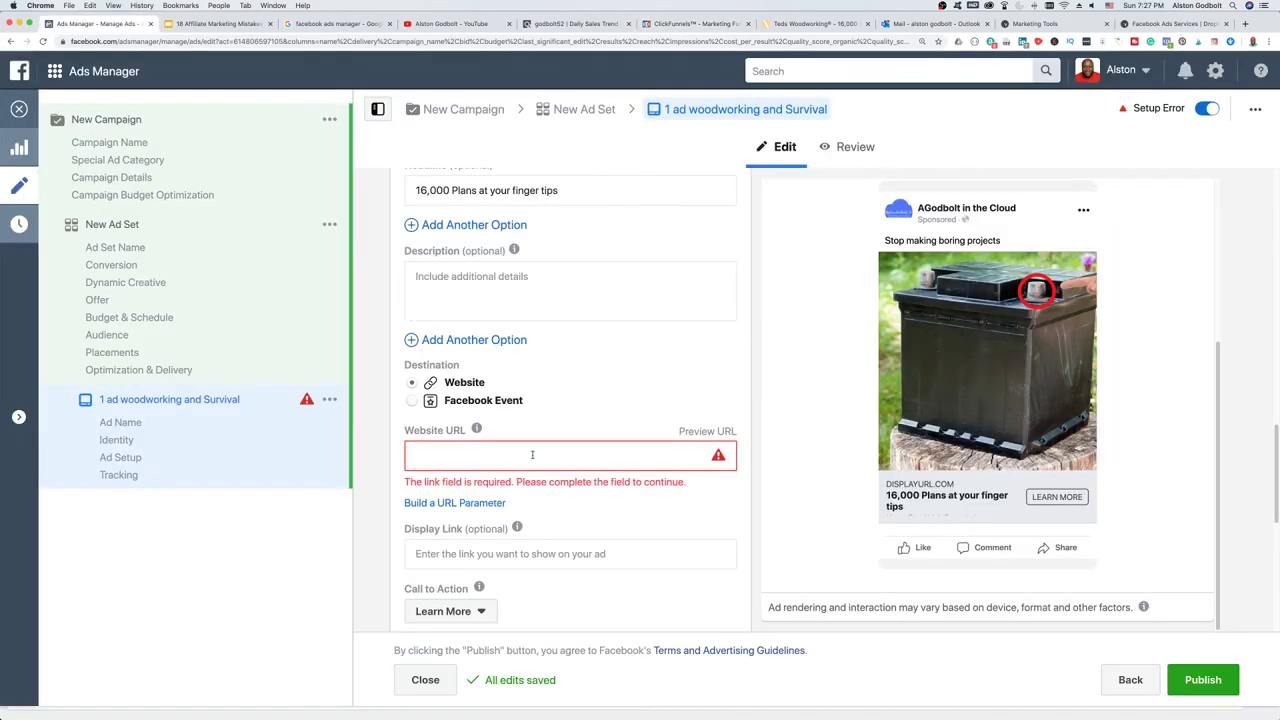
key(ctrl+v)
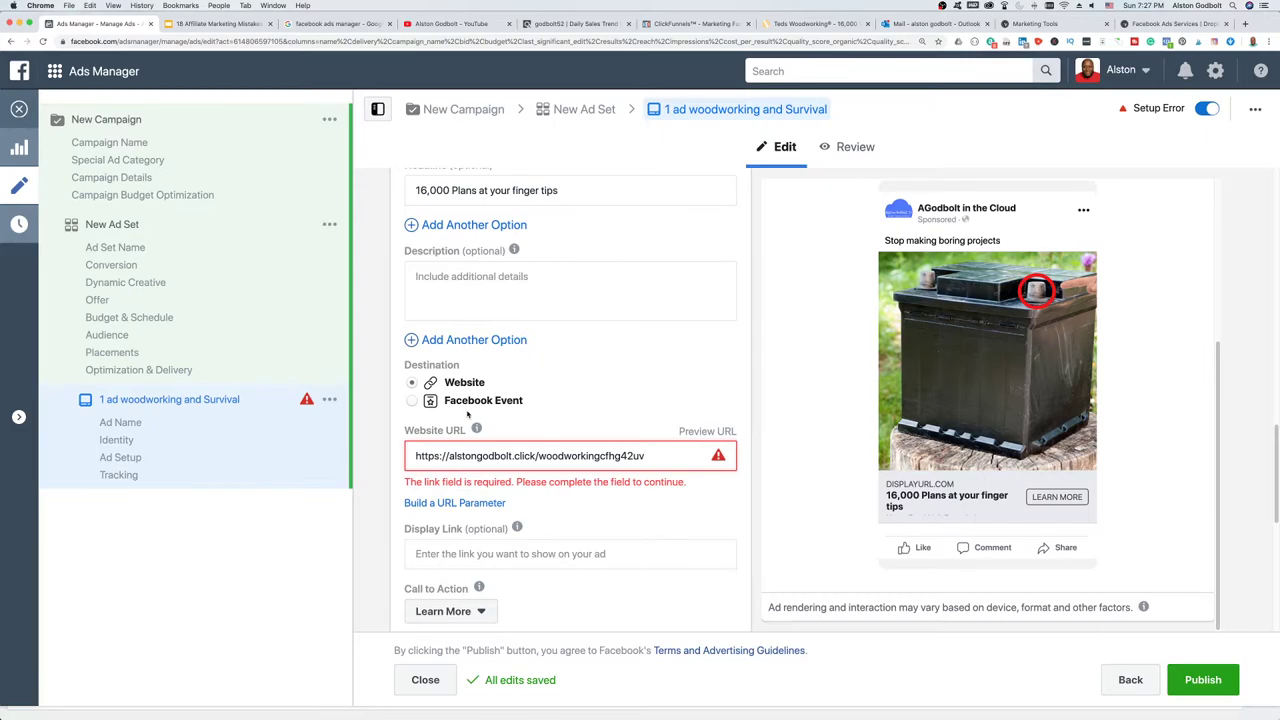
click(375, 423)
scroll(375, 423, down, 5)
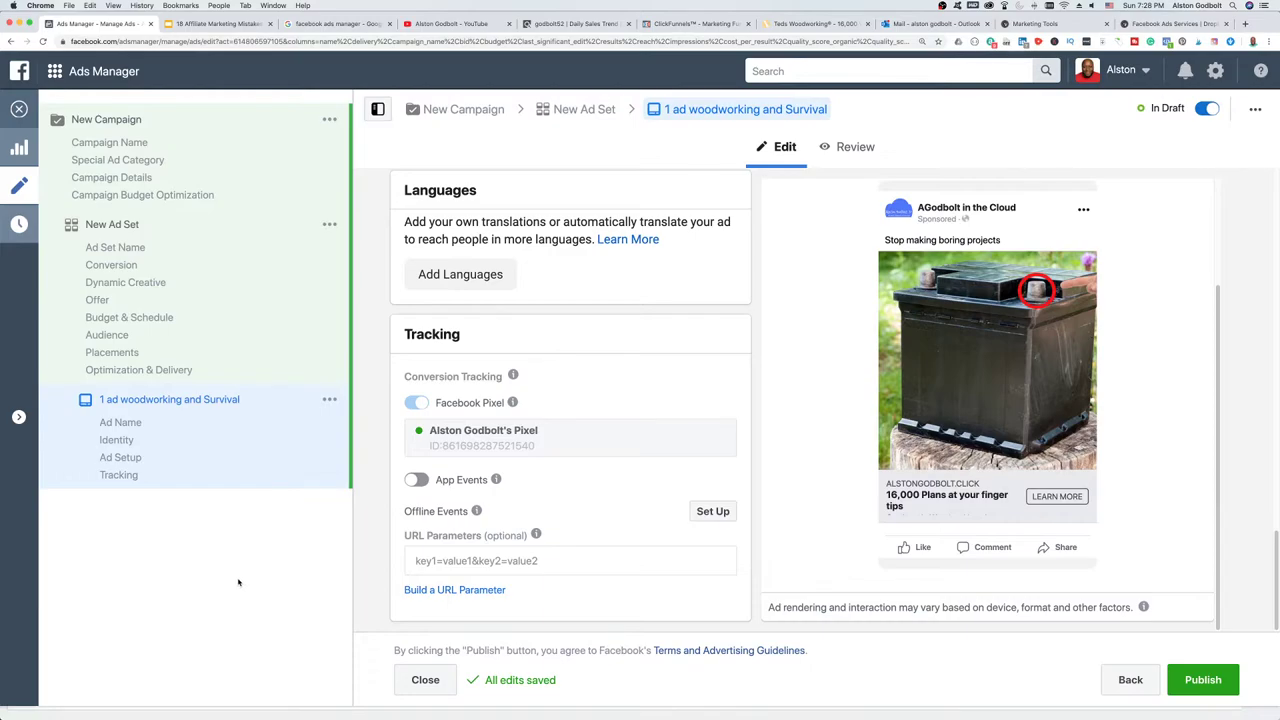
- Duplicate New Ad Set as one copy within the original campaign and look over the copy's schedule and audience settings
click(331, 225)
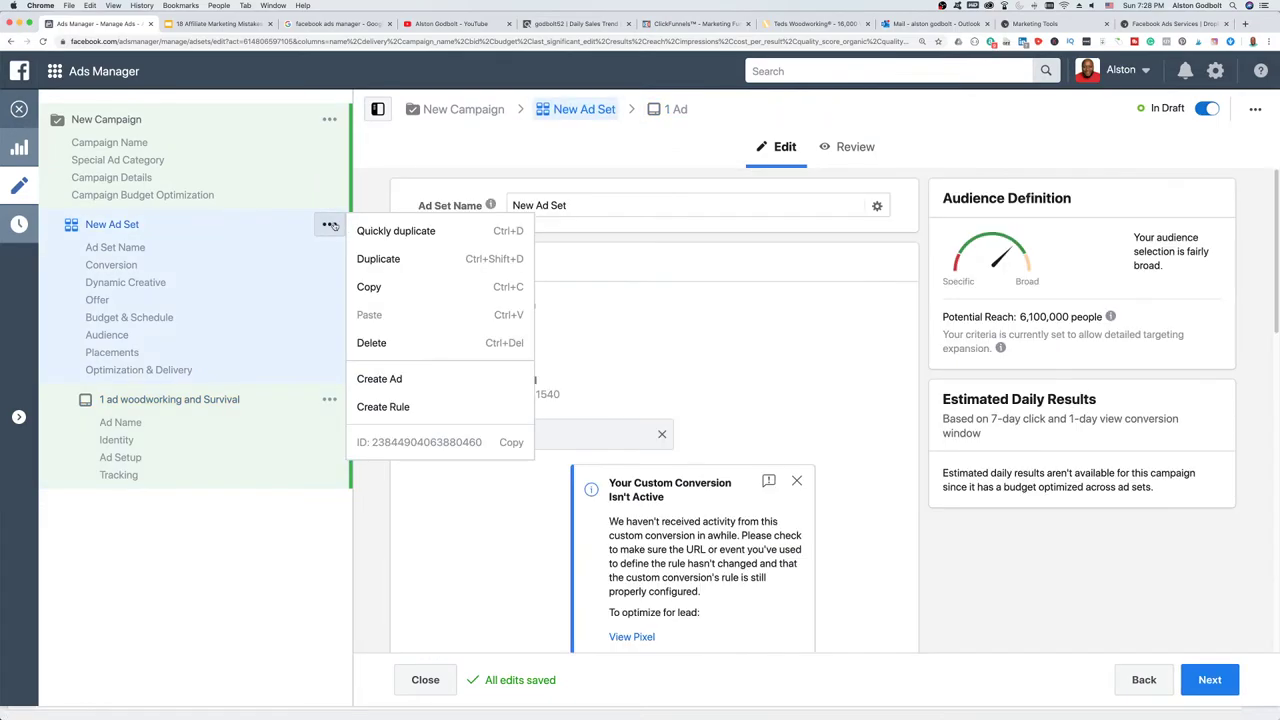
click(380, 259)
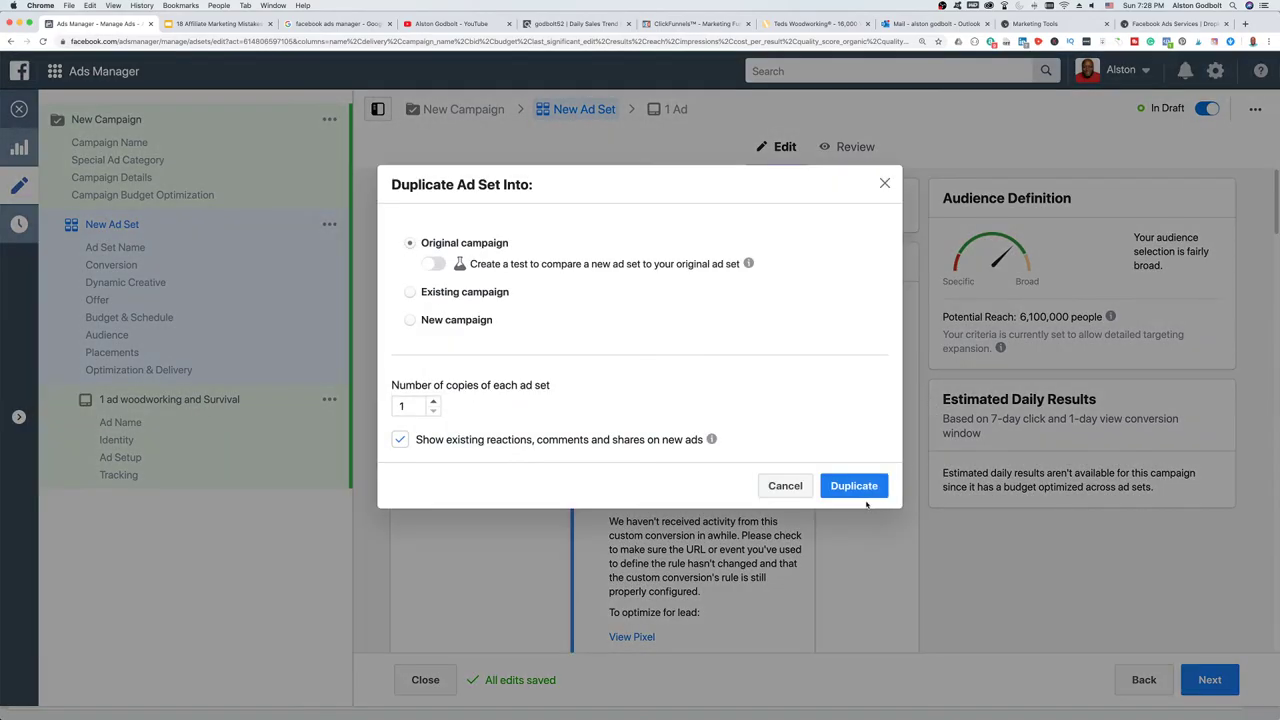
click(867, 490)
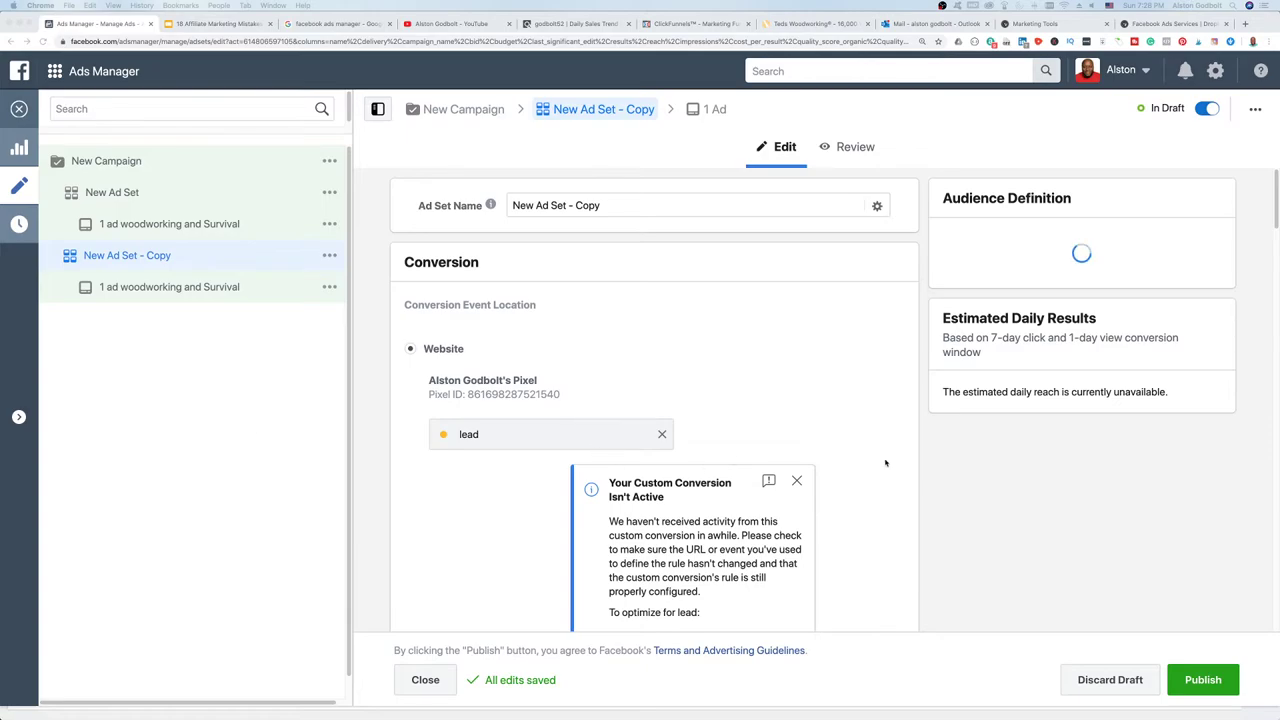
scroll(900, 480, down, 10)
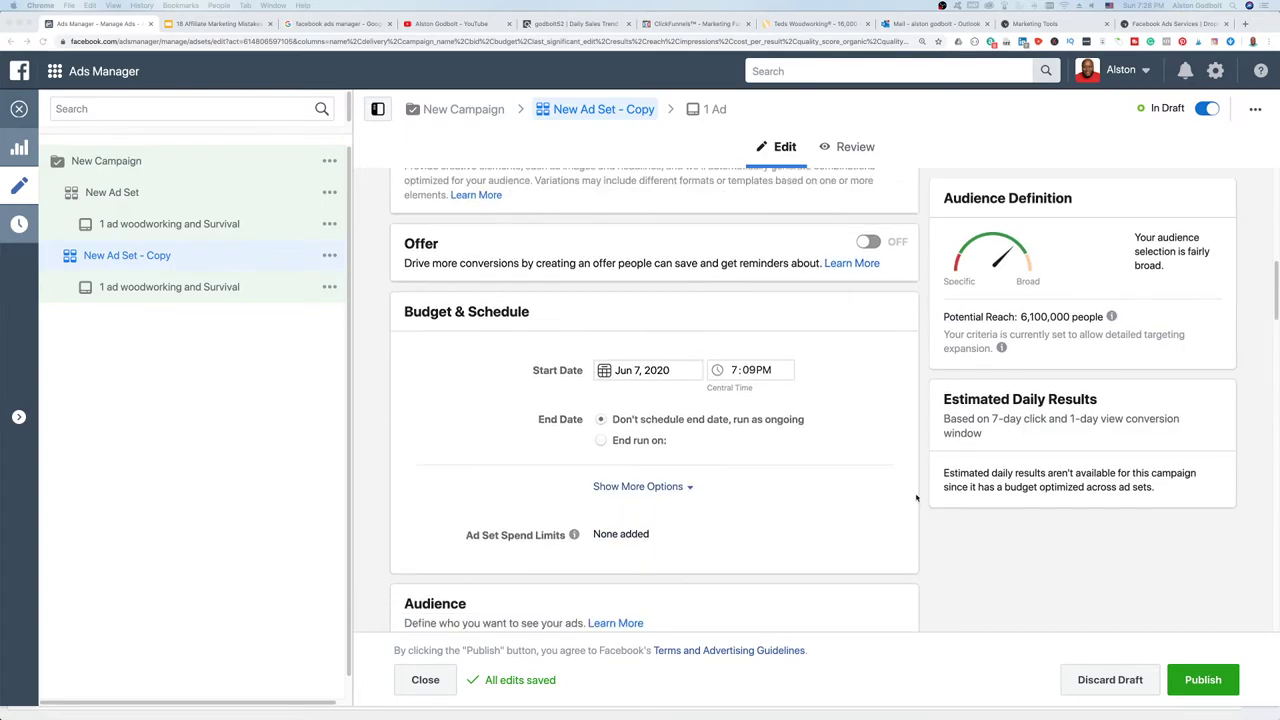
scroll(916, 497, down, 10)
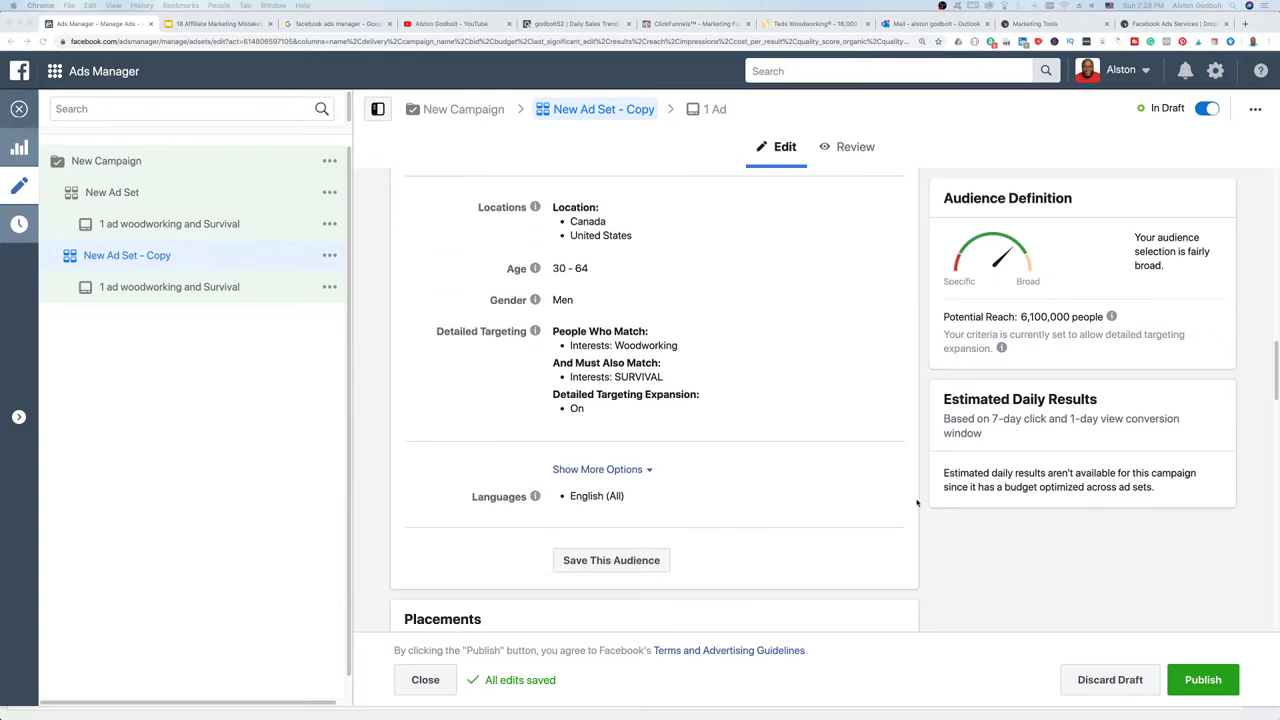
- Remove the SURVIVAL narrowing condition and the Woodworking interest from the detailed targeting of New Ad Set - Copy
scroll(916, 503, down, 5)
scroll(916, 503, up, 3)
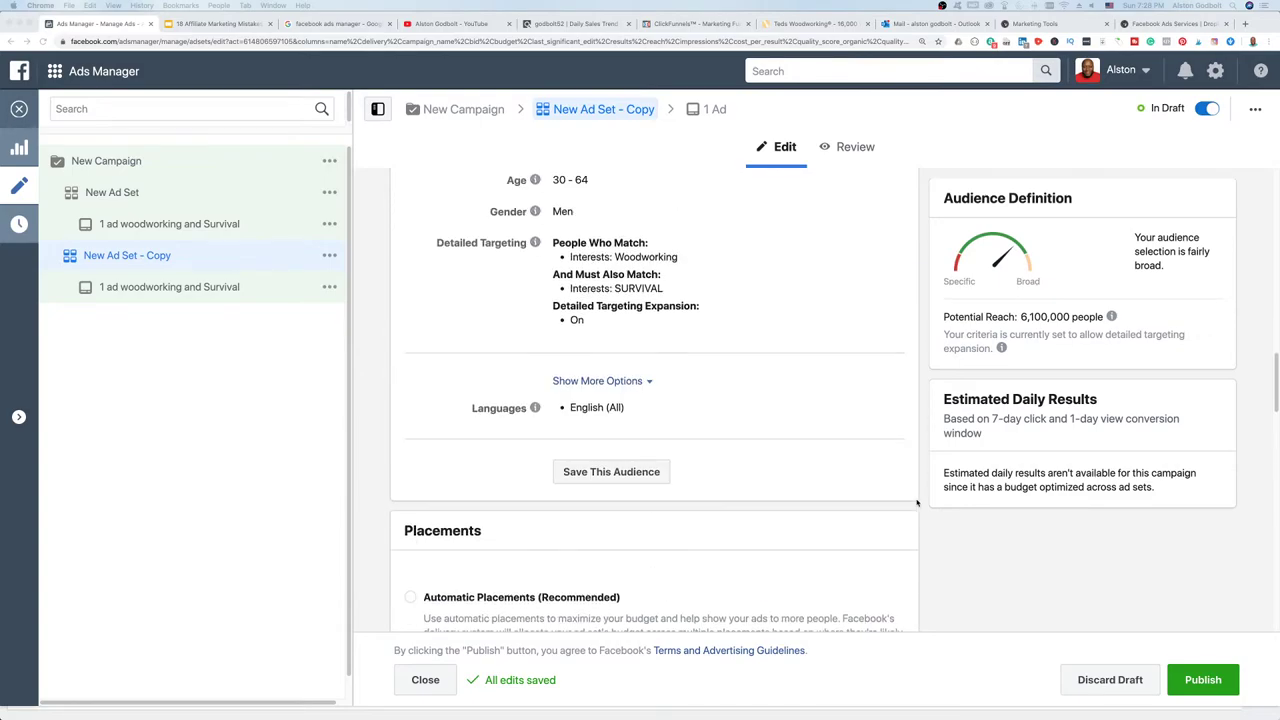
scroll(823, 386, up, 2)
scroll(773, 381, up, 1)
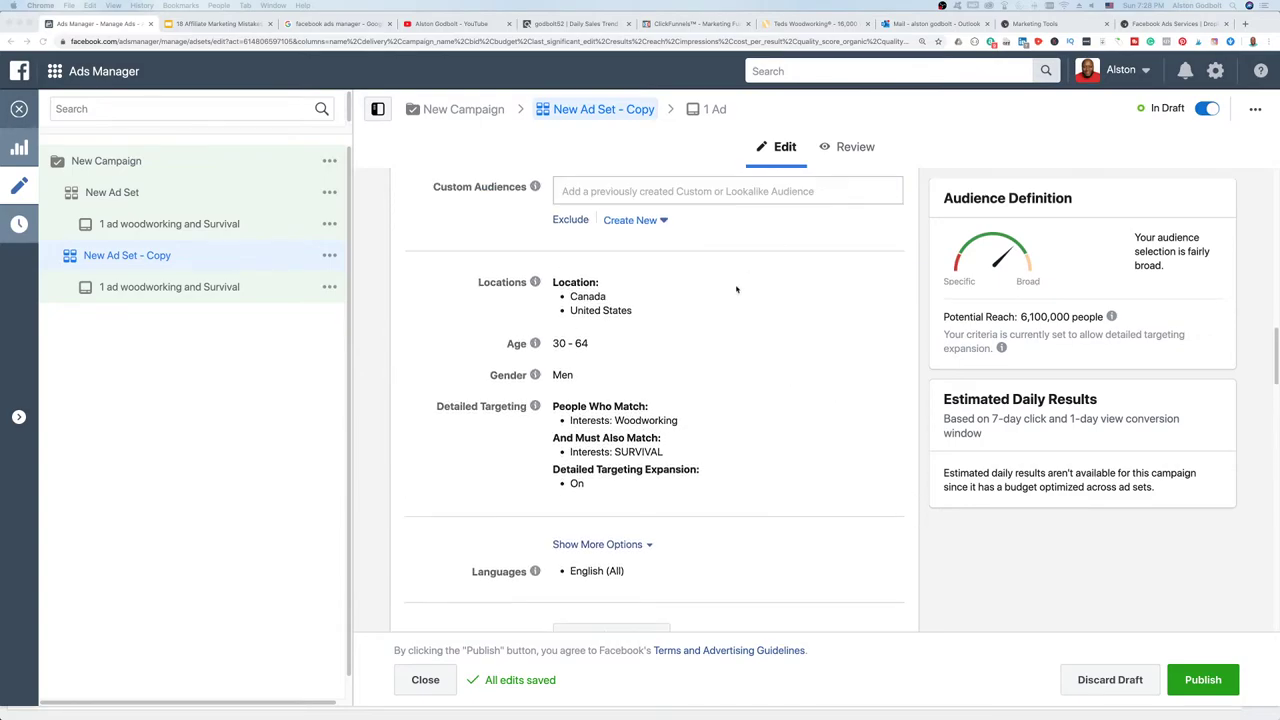
click(735, 443)
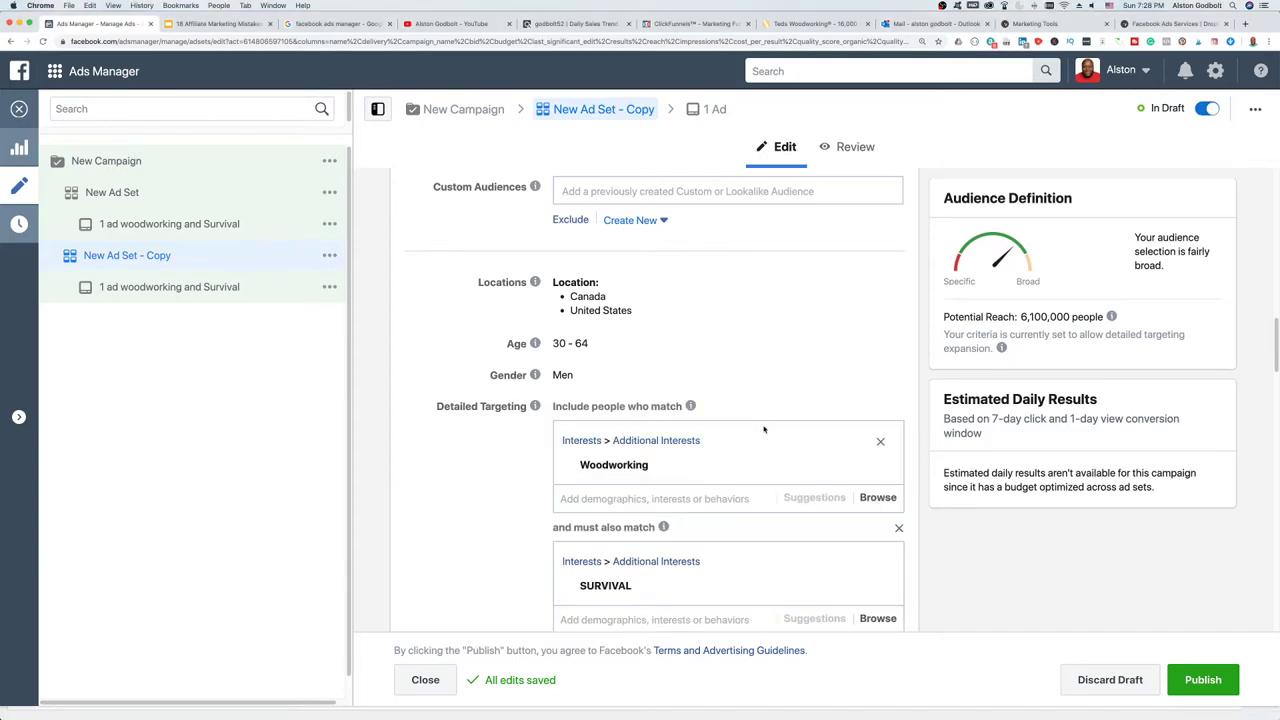
scroll(738, 440, down, 1)
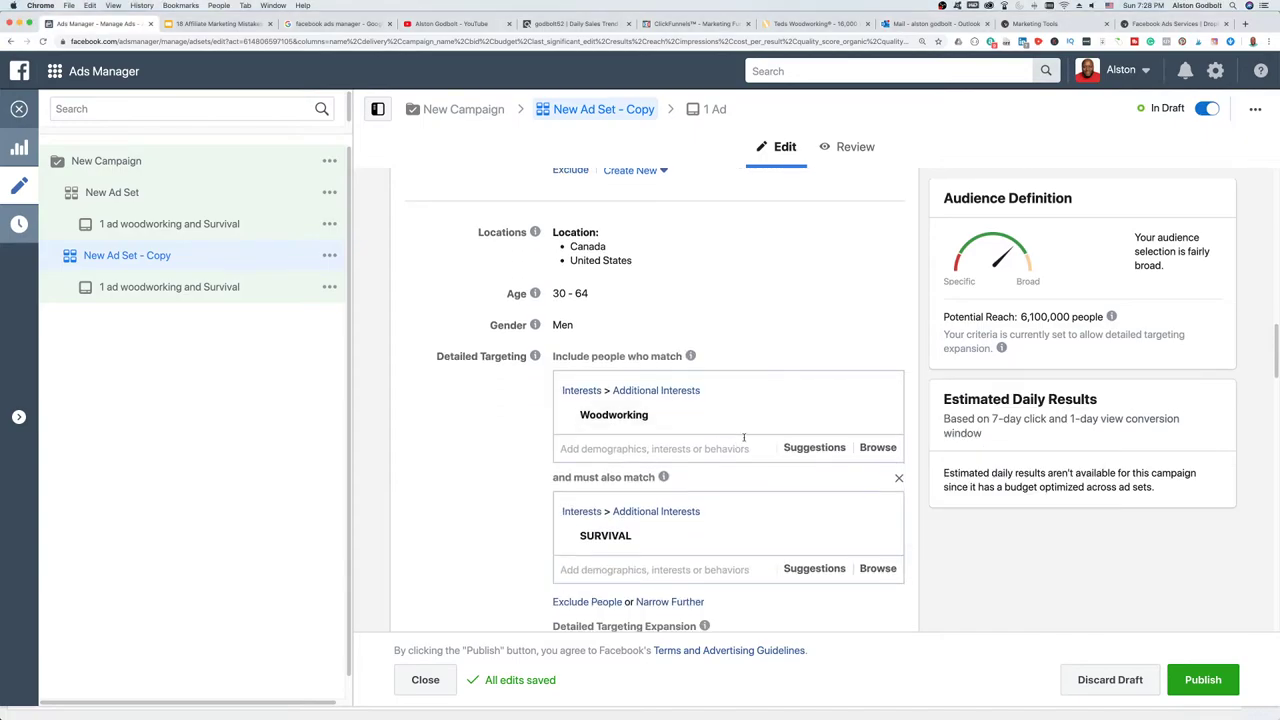
click(898, 477)
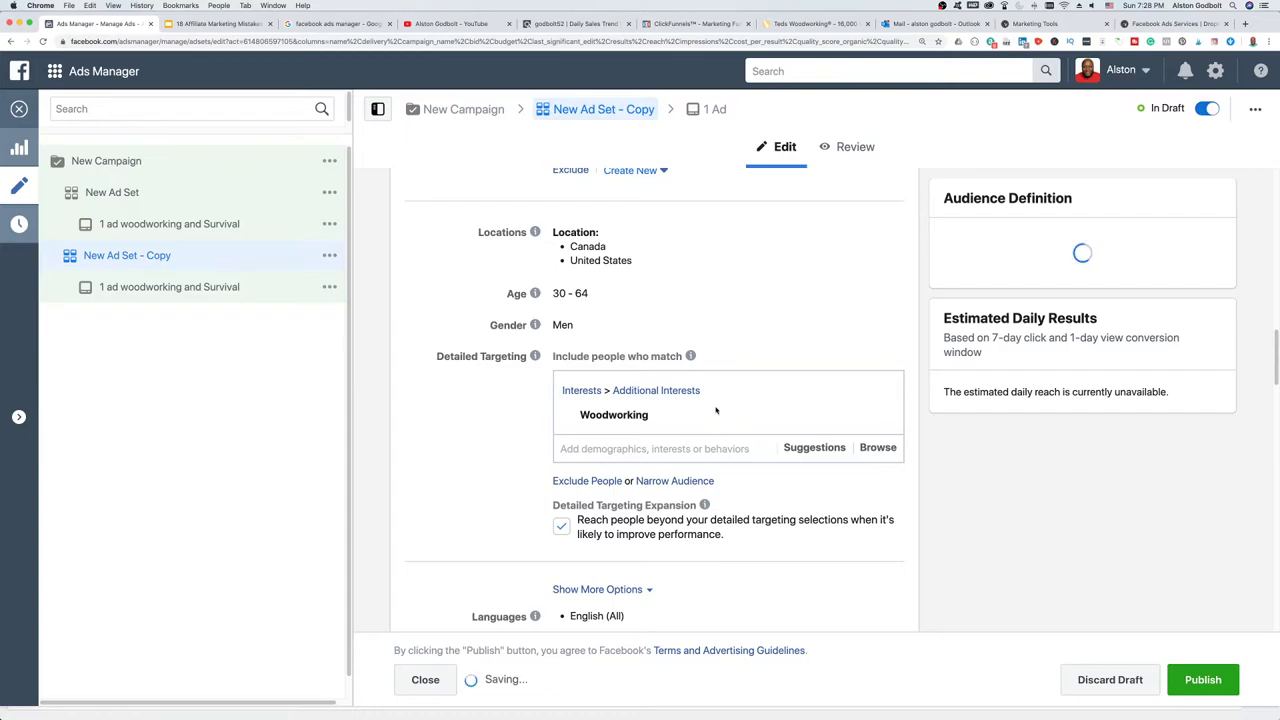
mouse_move(873, 390)
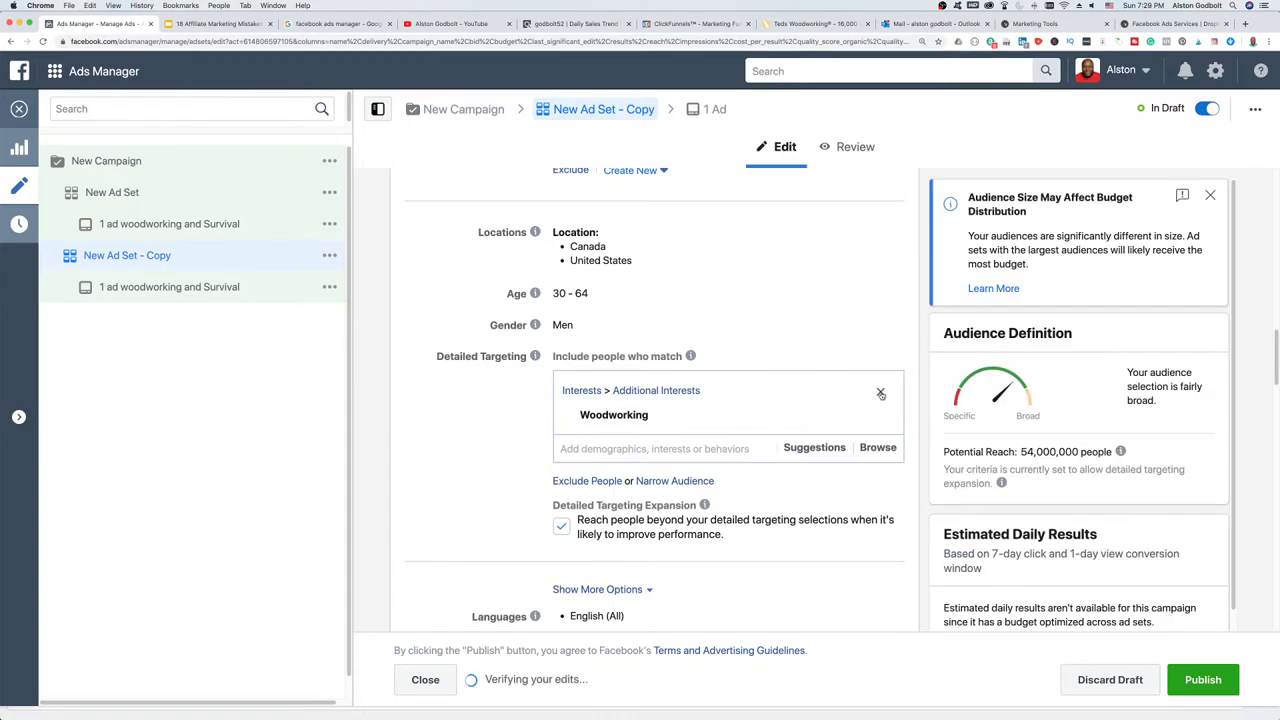
click(881, 391)
- Add the Home and garden interest to the detailed targeting of New Ad Set - Copy
click(608, 384)
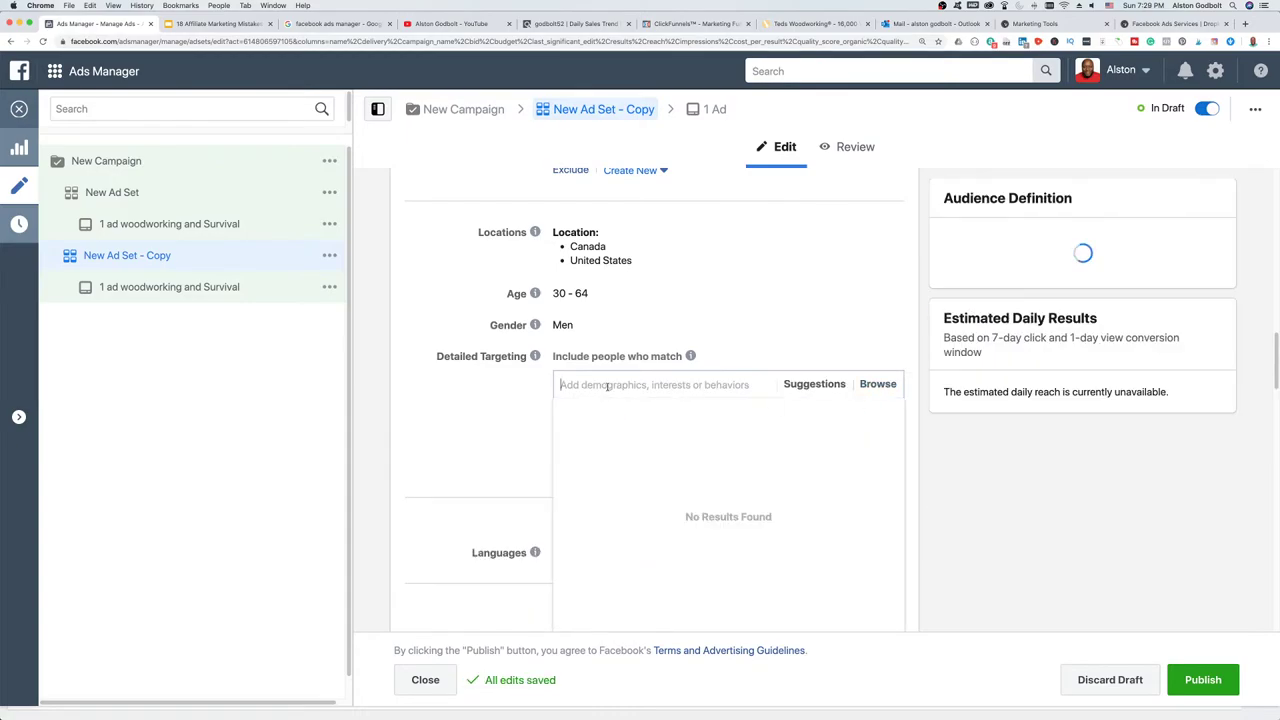
text(Home and Garden)
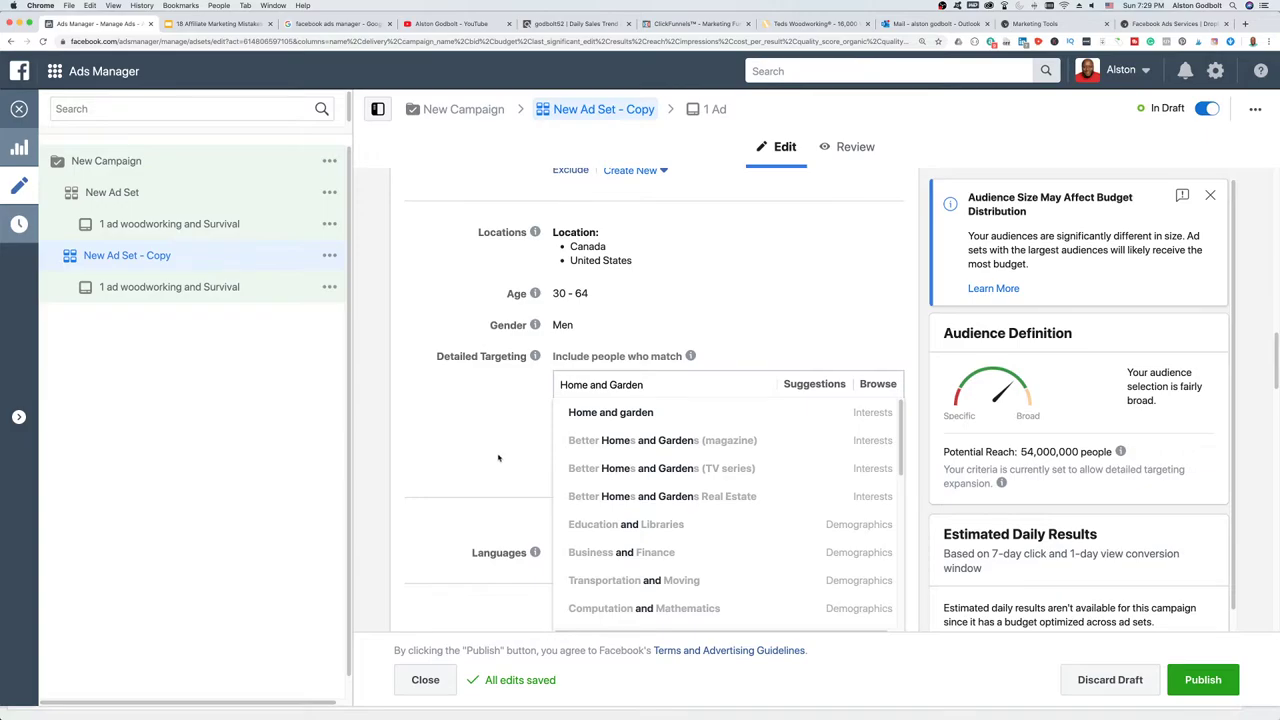
mouse_move(703, 412)
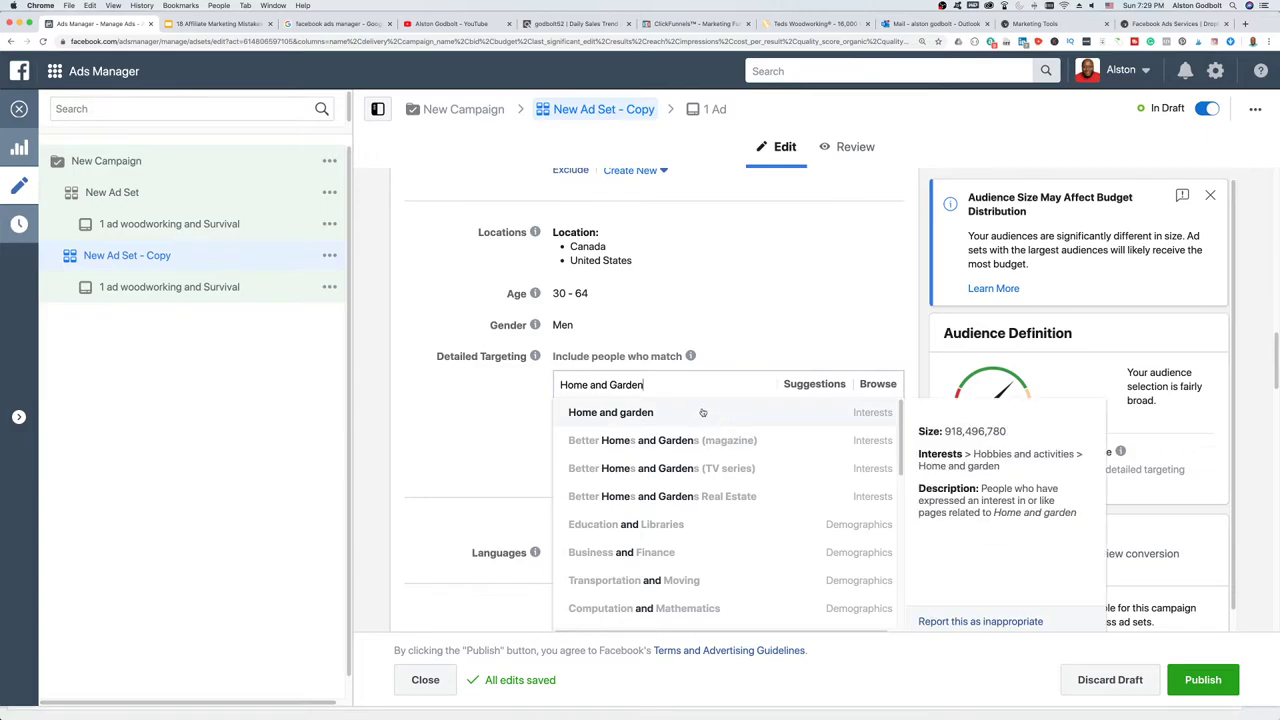
click(703, 412)
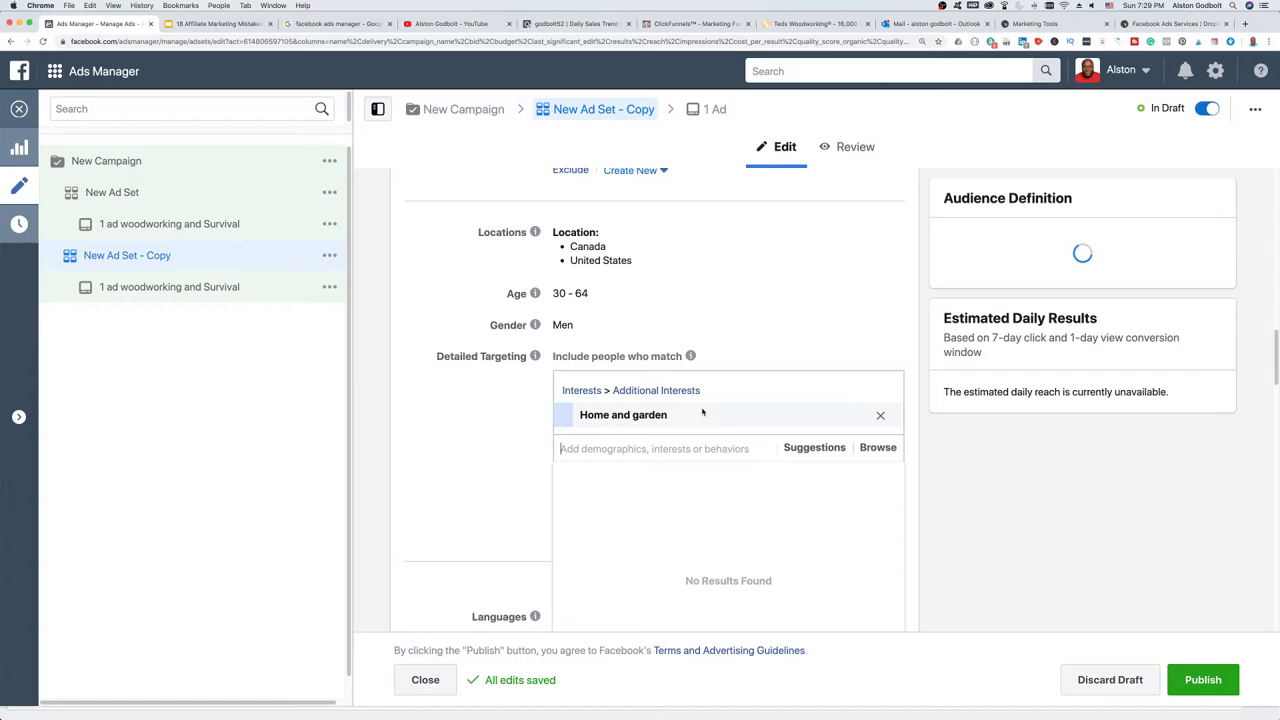
click(477, 474)
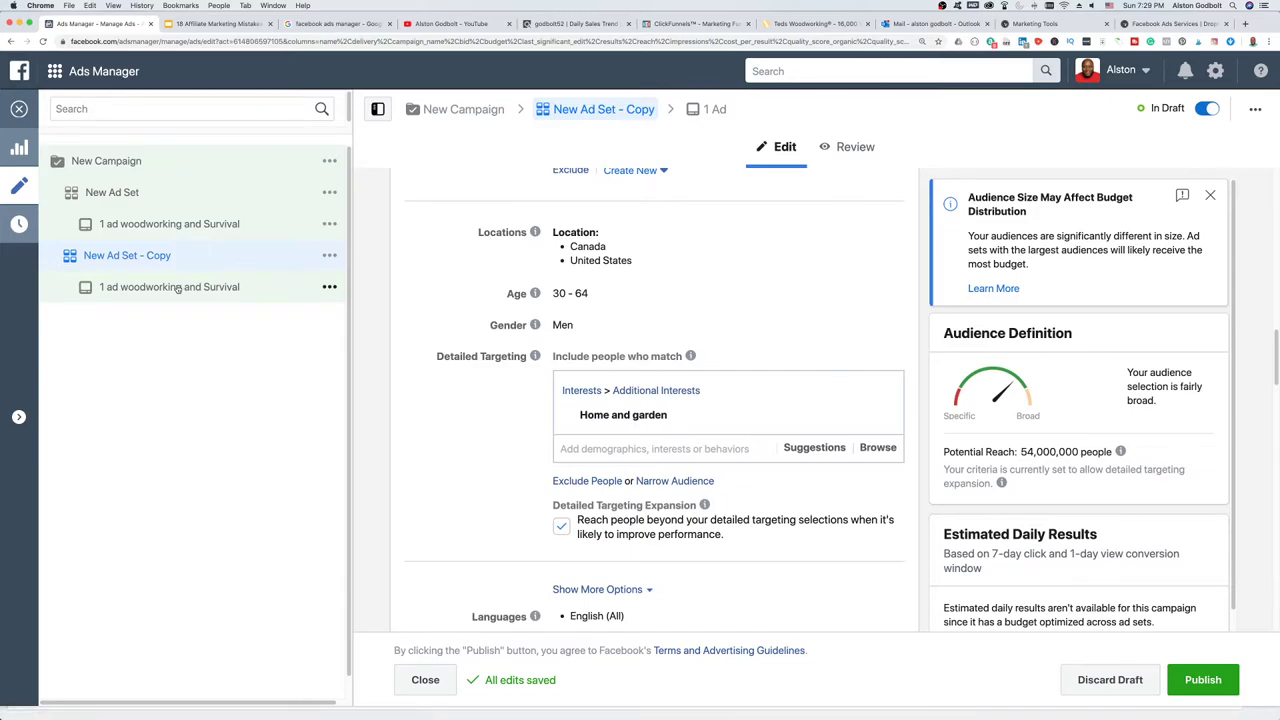
- Look over the identity, format and preview of the ad under New Ad Set - Copy, and close the editor
click(176, 288)
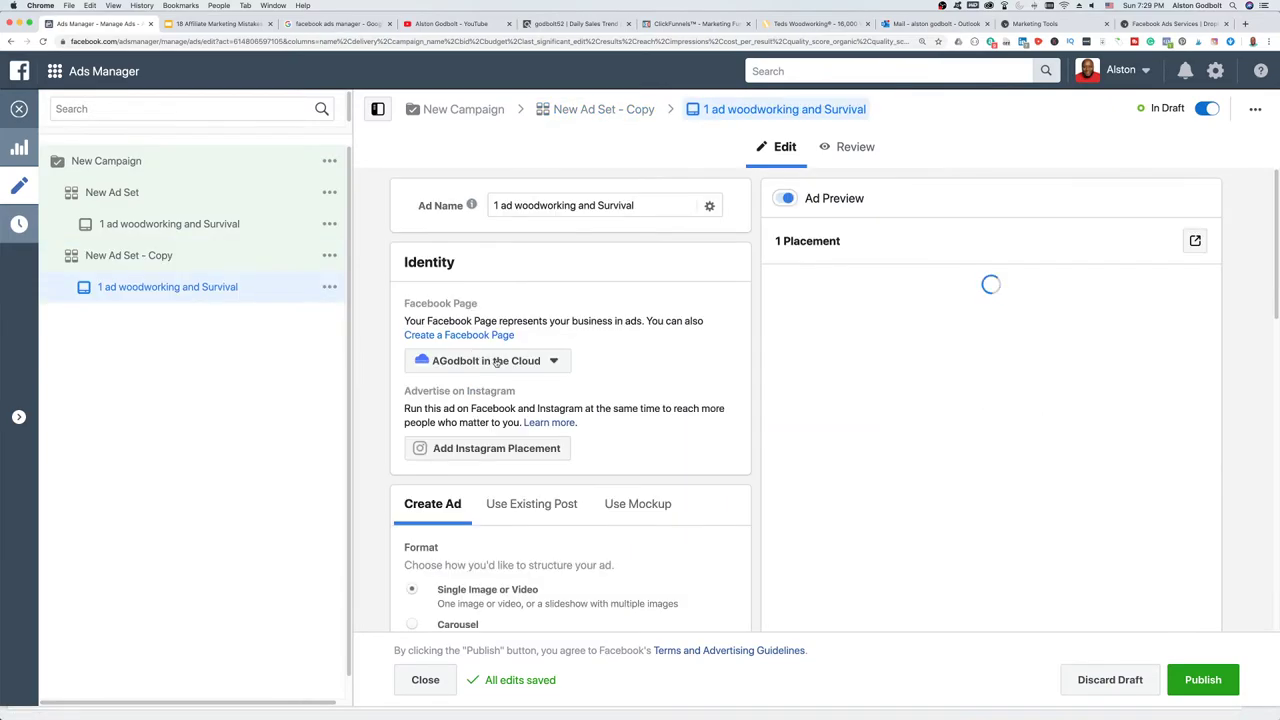
scroll(503, 440, down, 2)
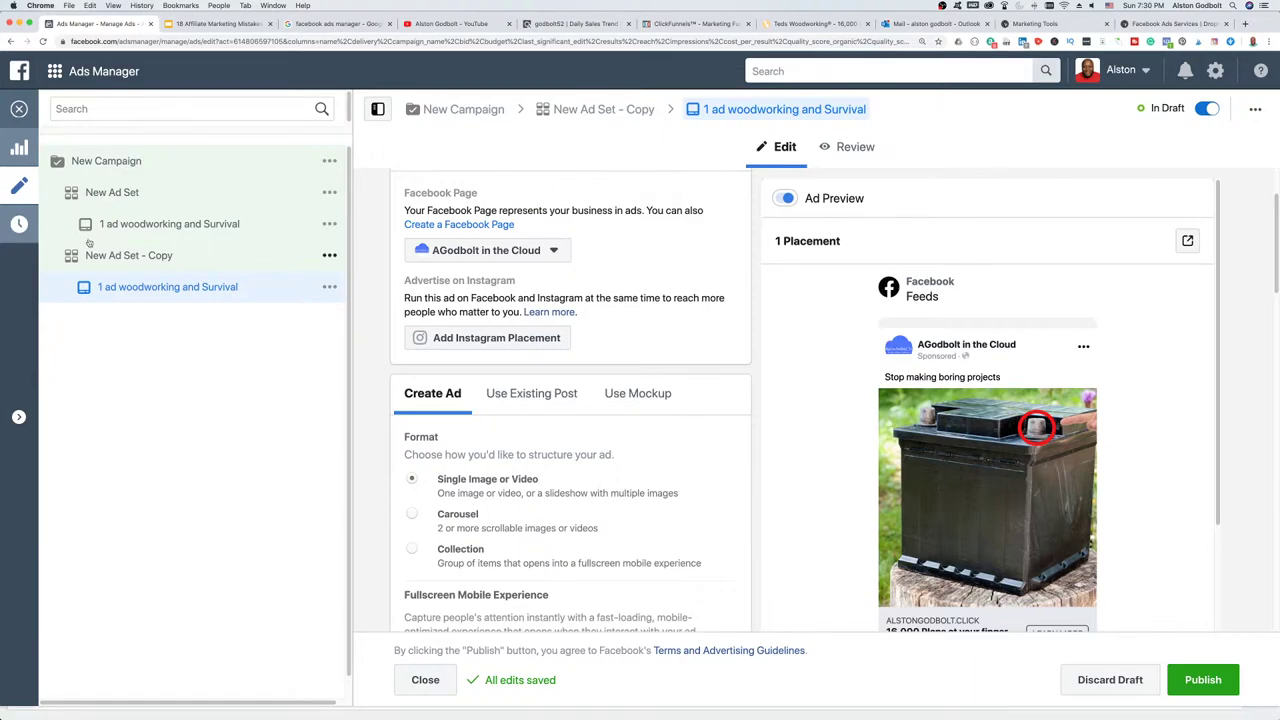
click(20, 110)
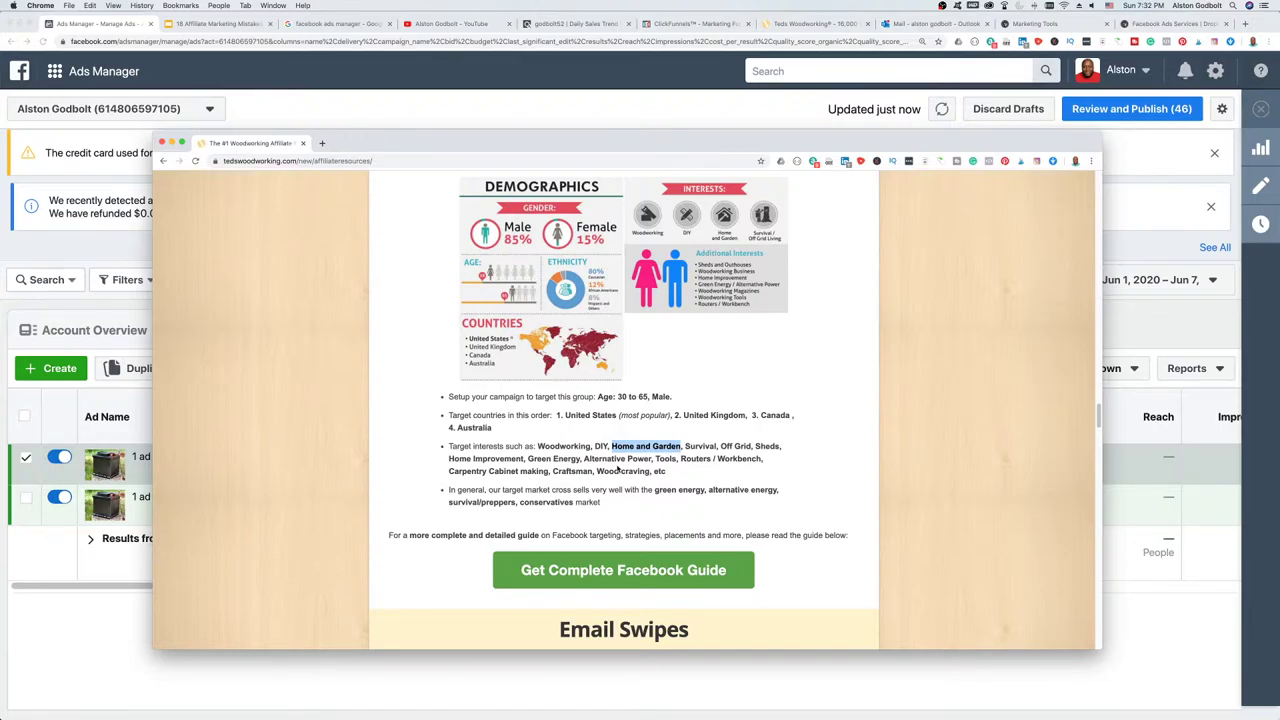
- Review the Facebook targeting suggestions on the Teds Woodworking affiliate resources page, and return to the ad sets list in Ads Manager
scroll(618, 469, down, 2)
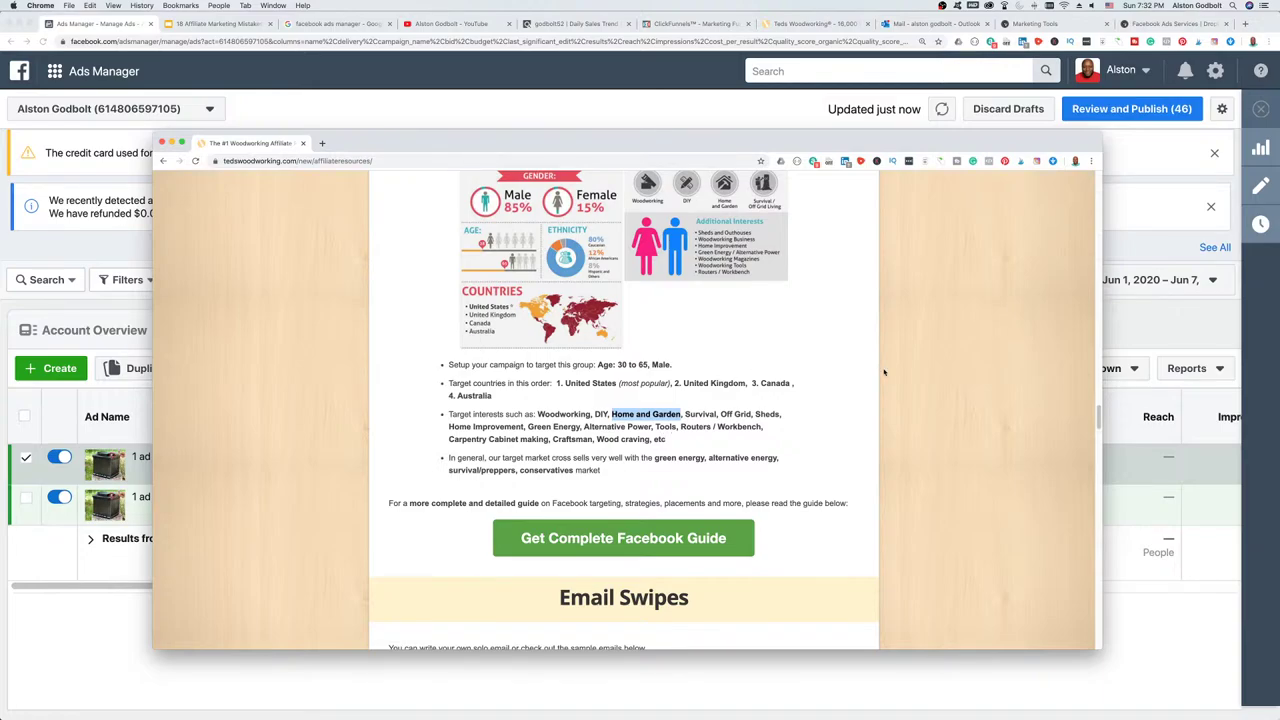
click(549, 103)
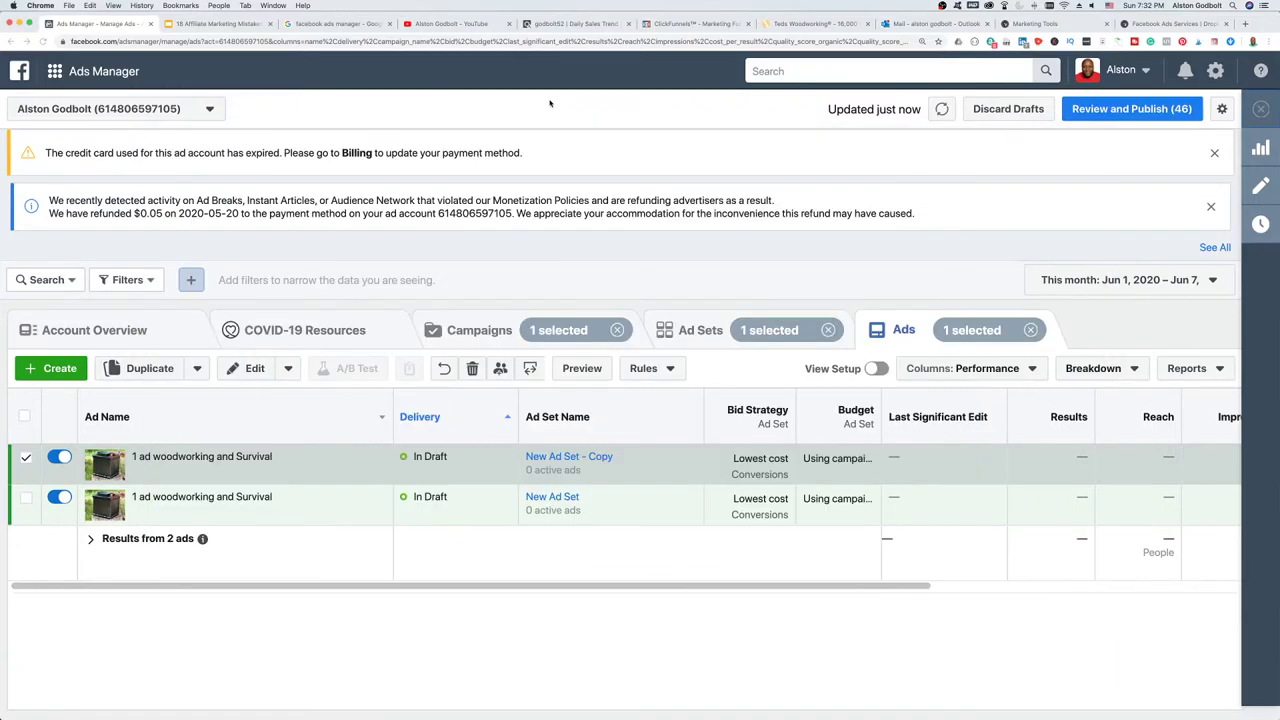
click(681, 336)
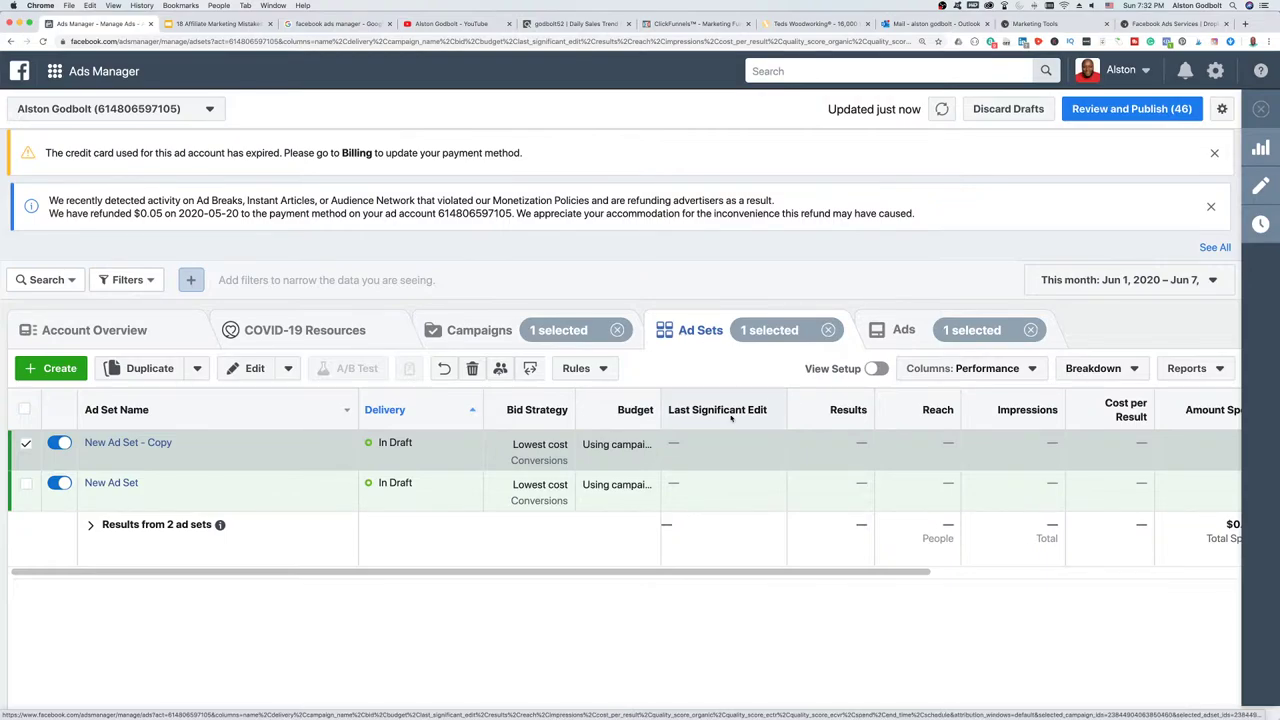
mouse_move(724, 437)
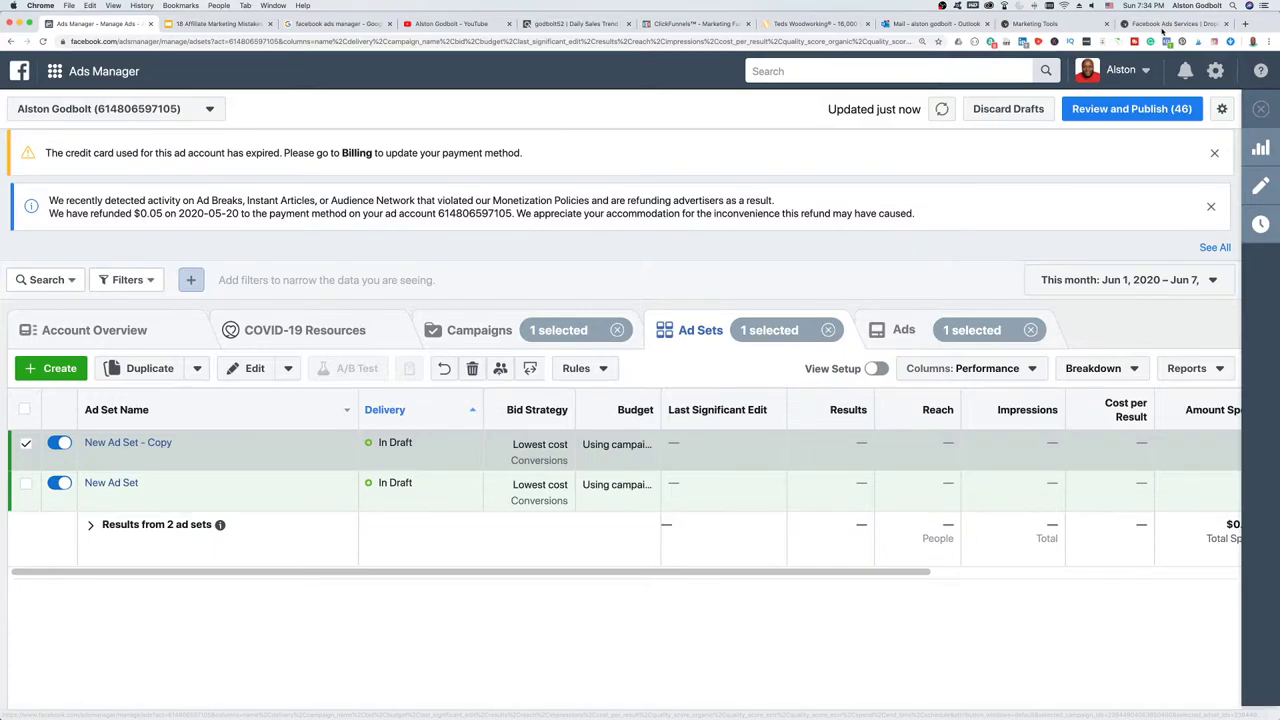
- Switch to the Dropkick Ads website and examine the Facebook Ad Copy service's upgrades, process and included items
click(1148, 33)
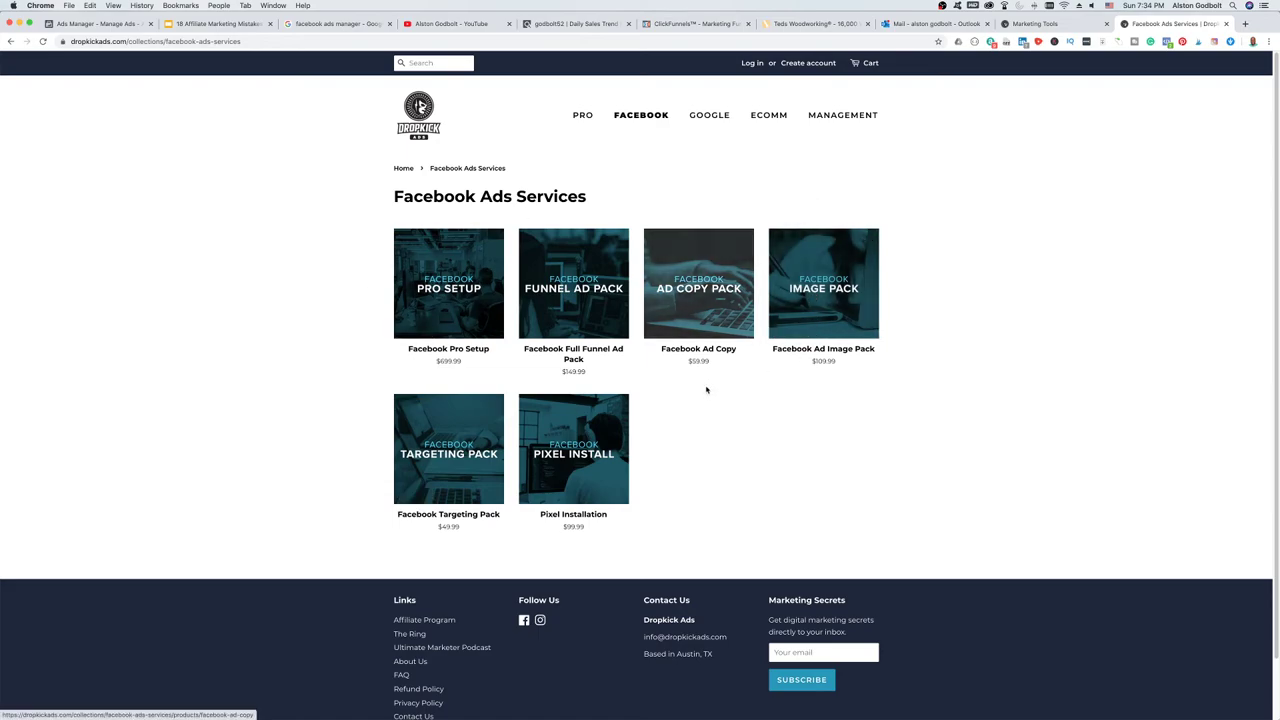
click(707, 296)
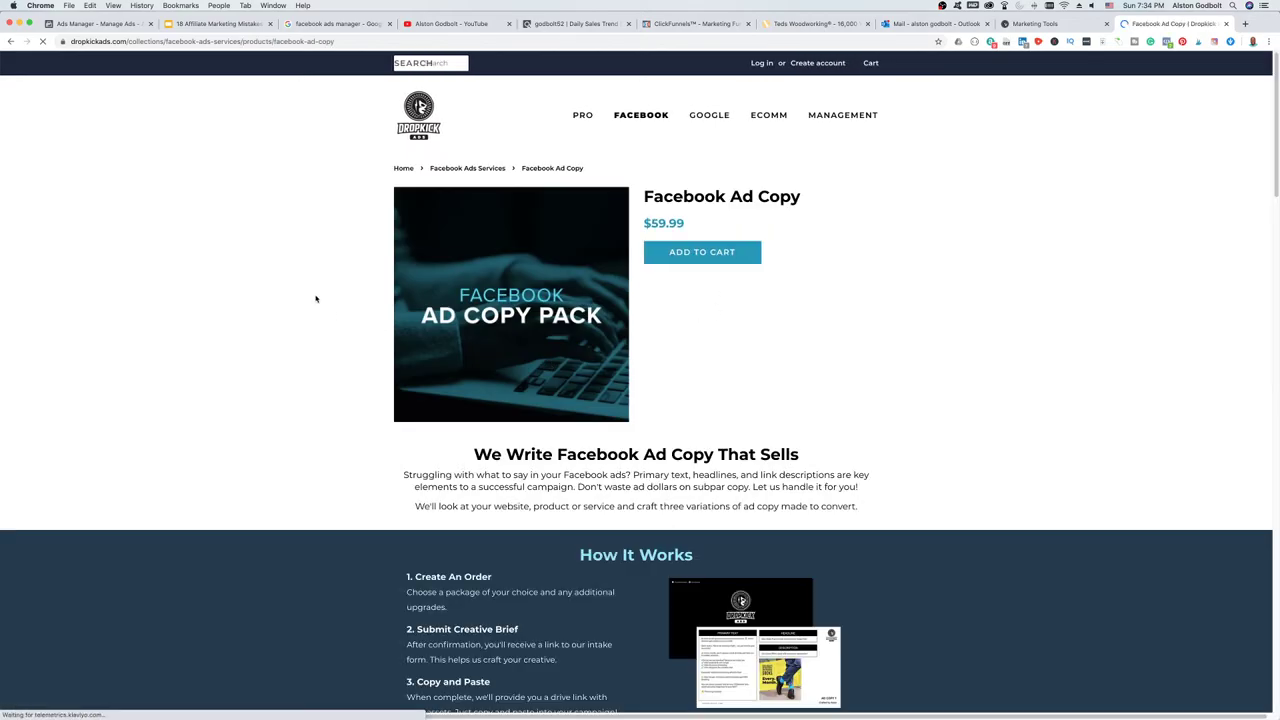
scroll(737, 346, down, 3)
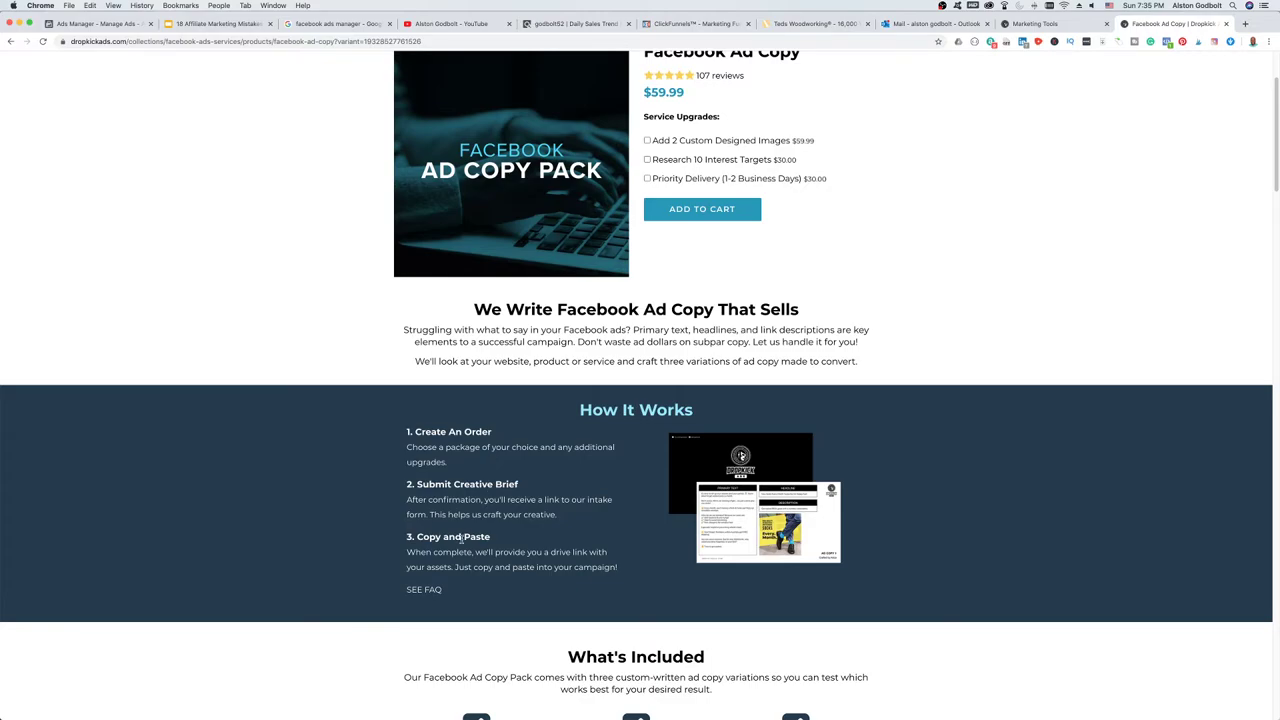
scroll(462, 540, down, 4)
scroll(462, 541, up, 5)
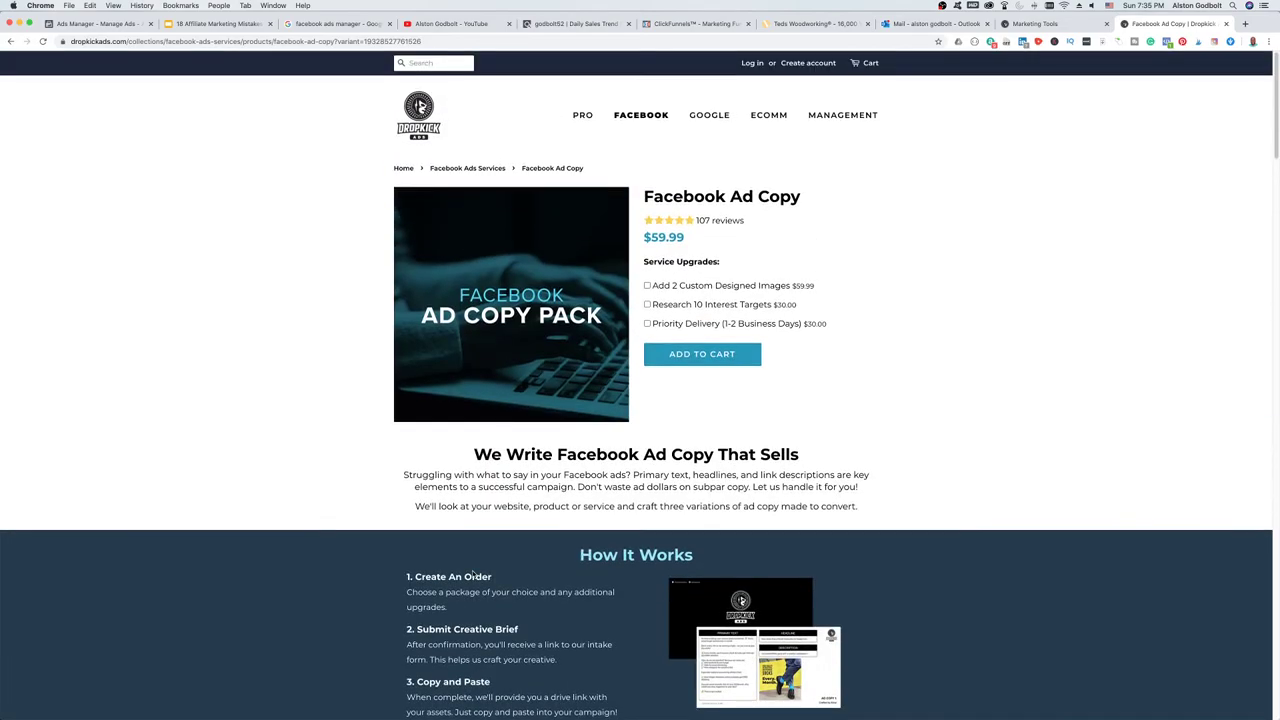
- Switch to Google Slides and open the revised Dropkick Ads presentation from the recent presentations
click(218, 26)
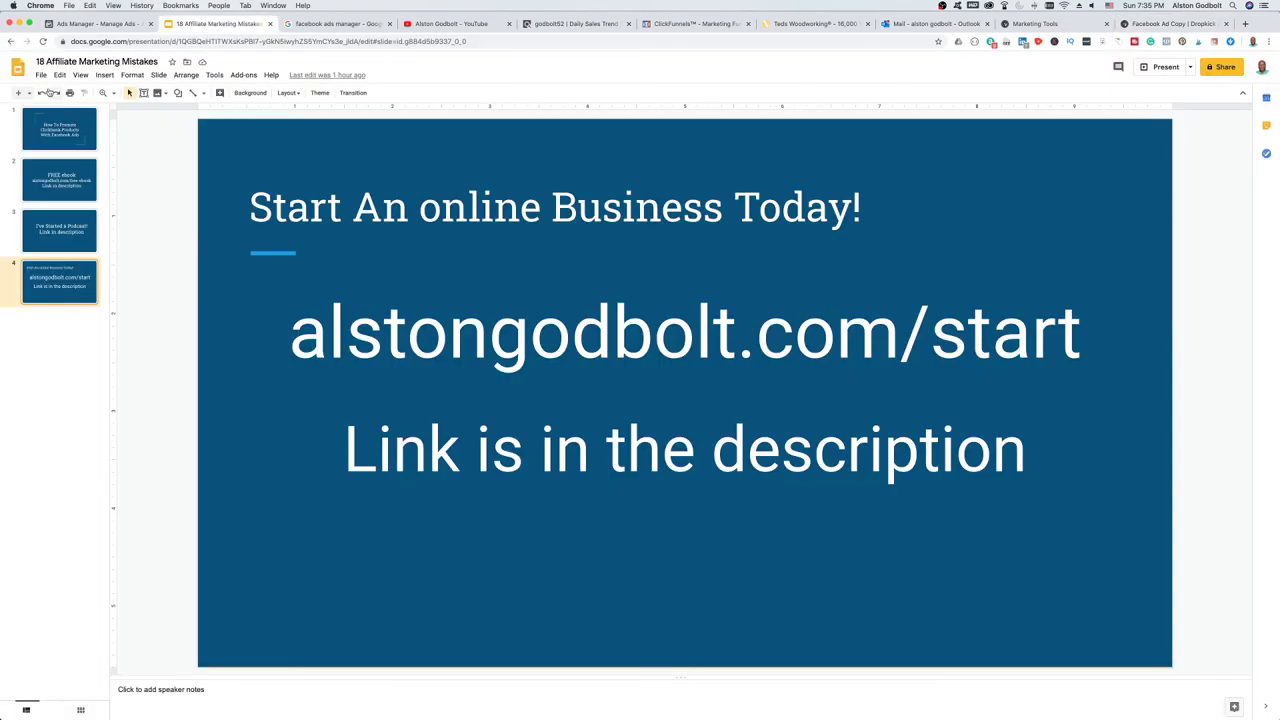
click(17, 67)
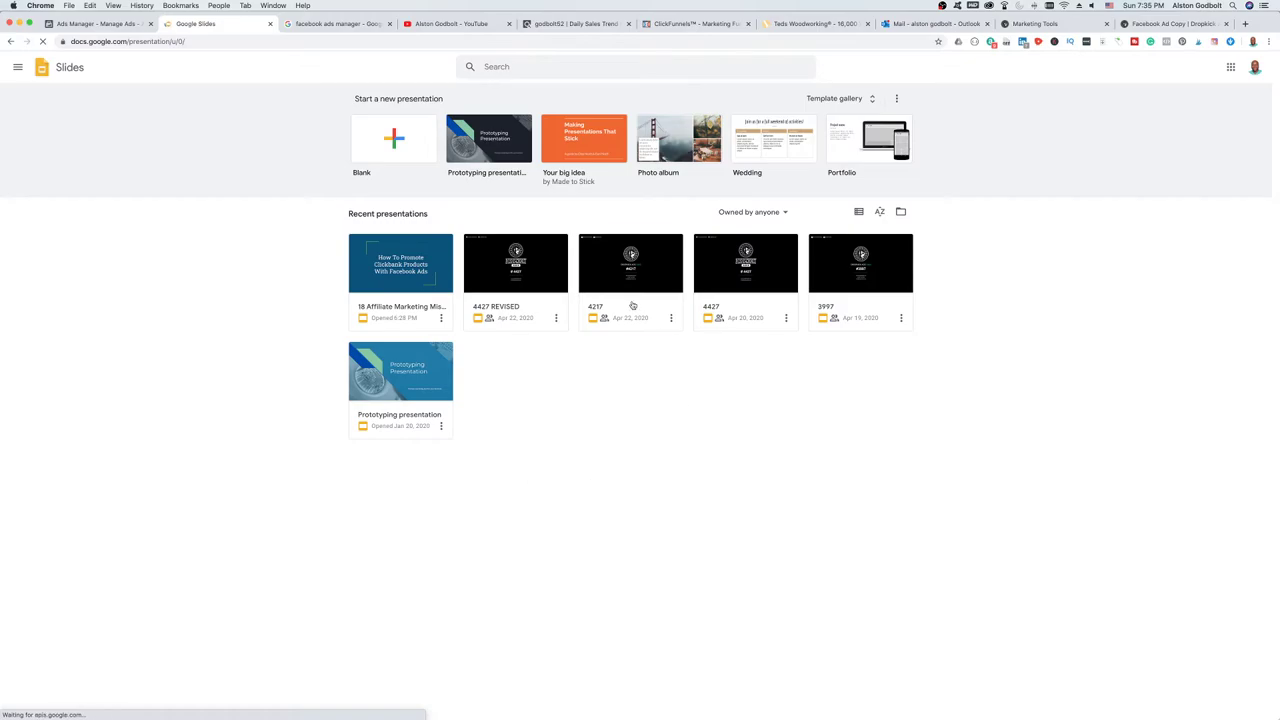
click(504, 275)
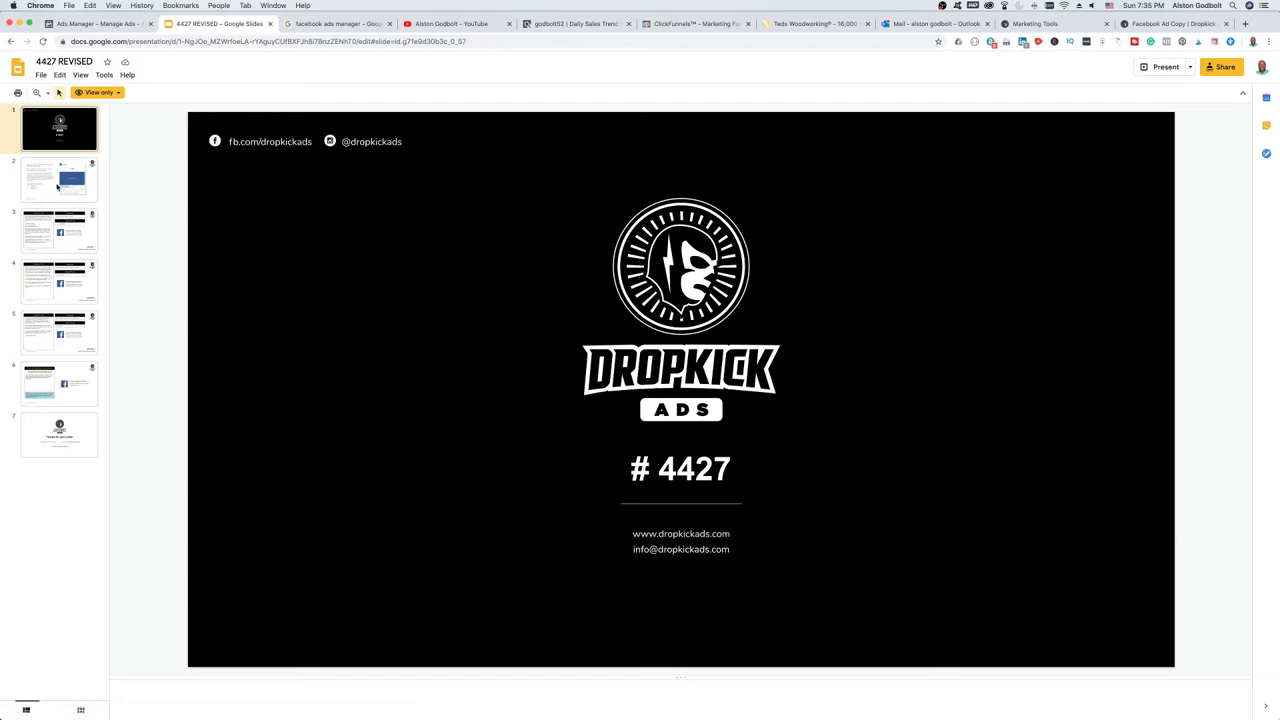
- Look through the presentation's ad copy variations and closing slide, and return to the 10 best interests slide
click(57, 187)
key(Down)
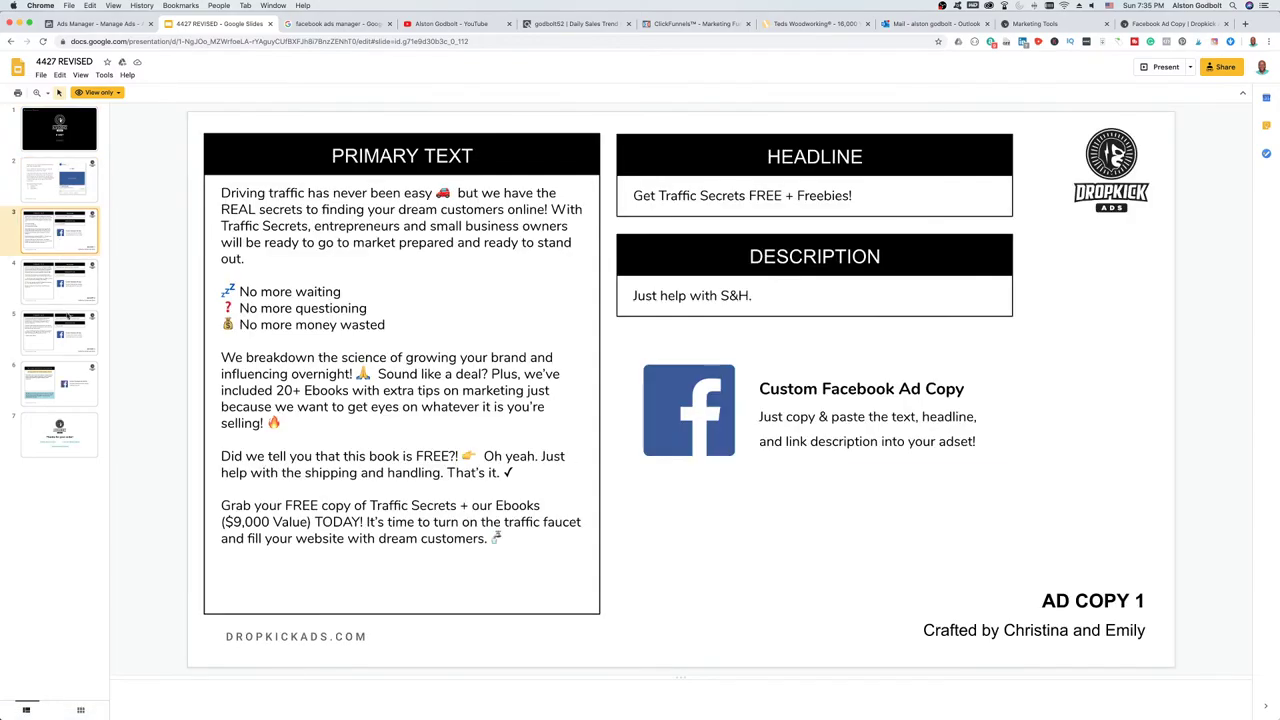
click(74, 298)
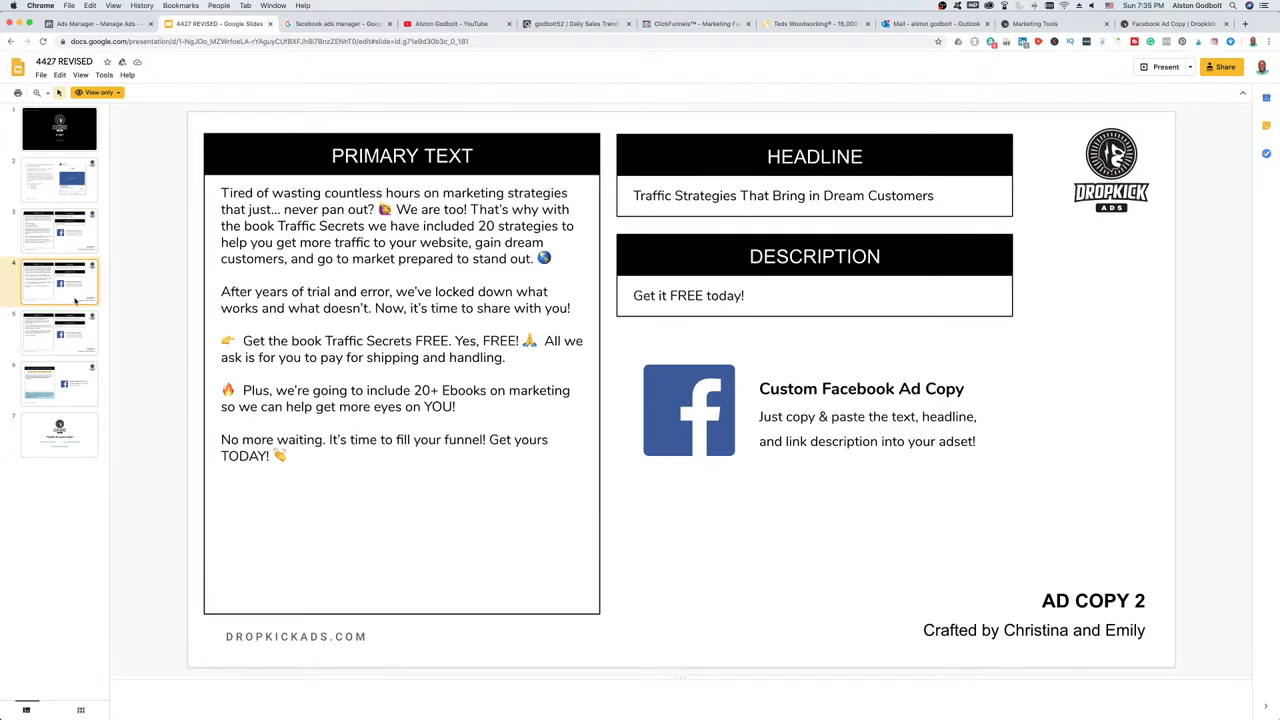
click(65, 389)
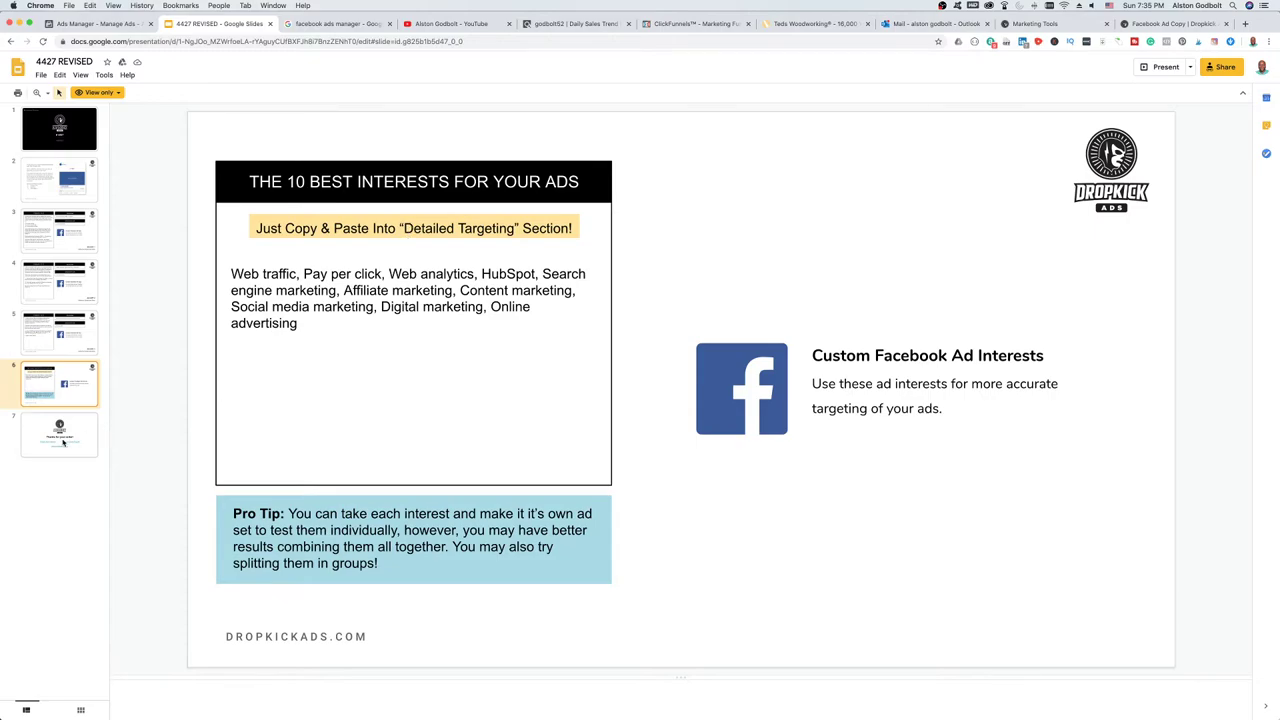
key(Down)
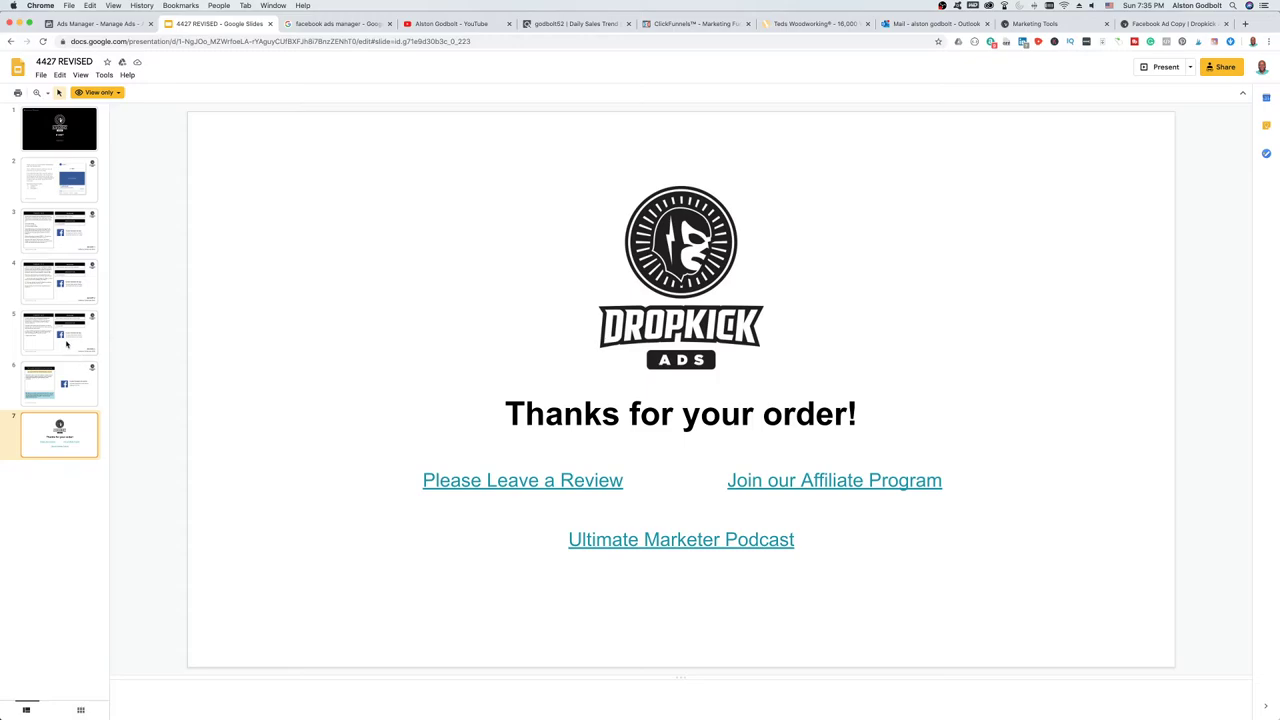
click(67, 344)
click(75, 398)
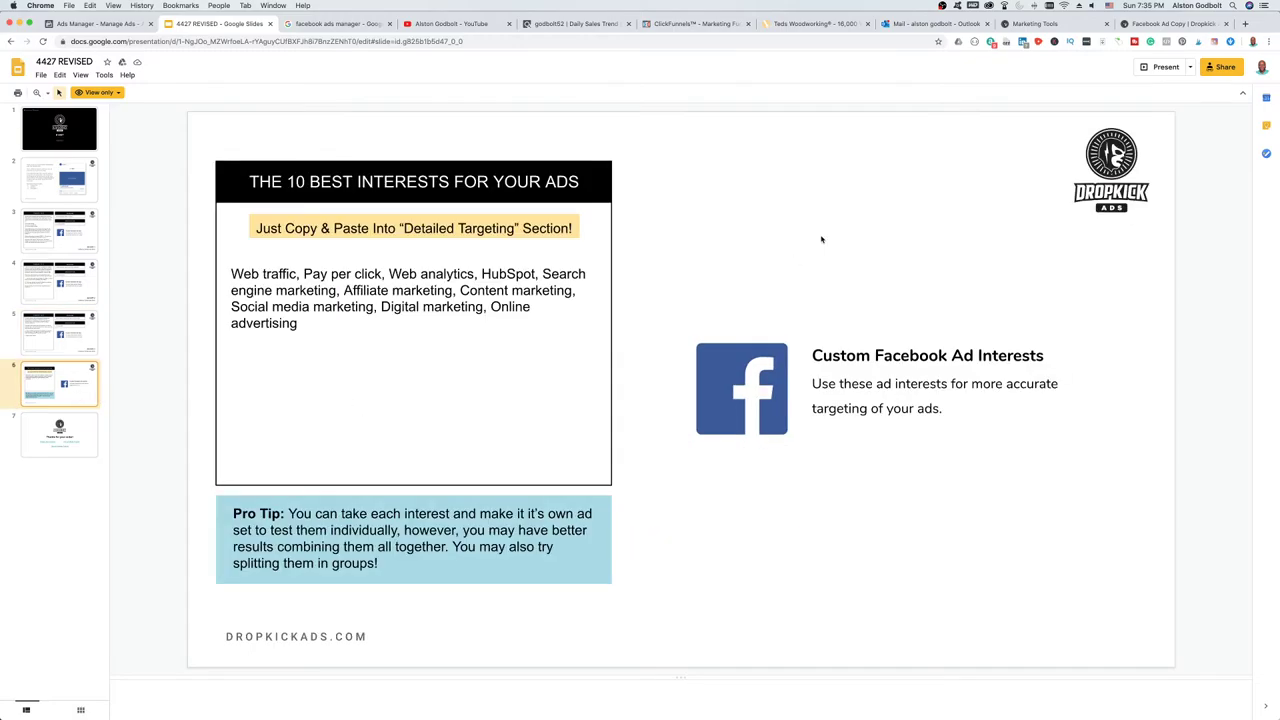